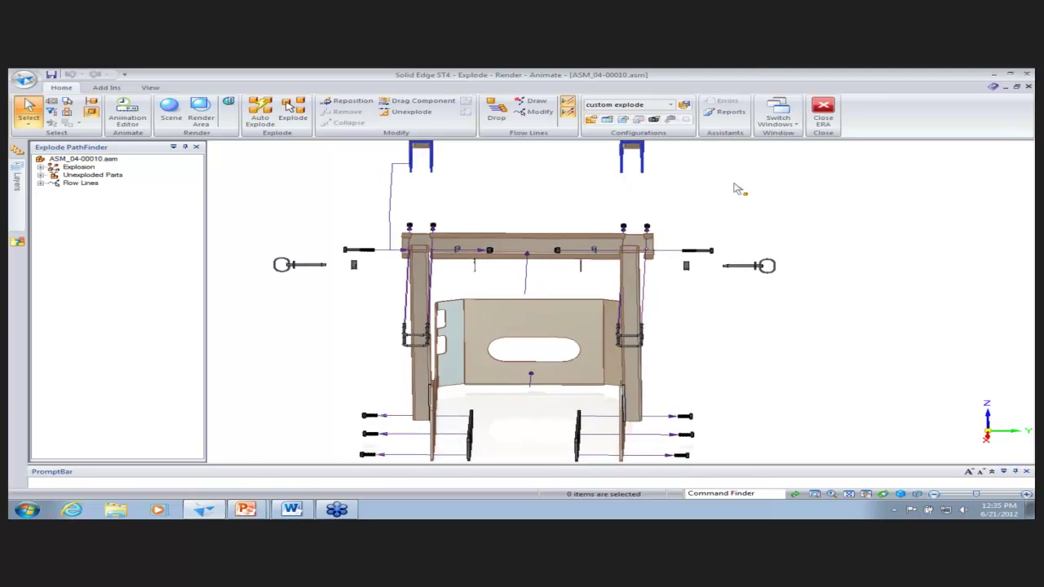
Draw a flow line between the tips of the two opposite ring pins, oriented to the planar face of the nearer upright.
left_click(535, 102)
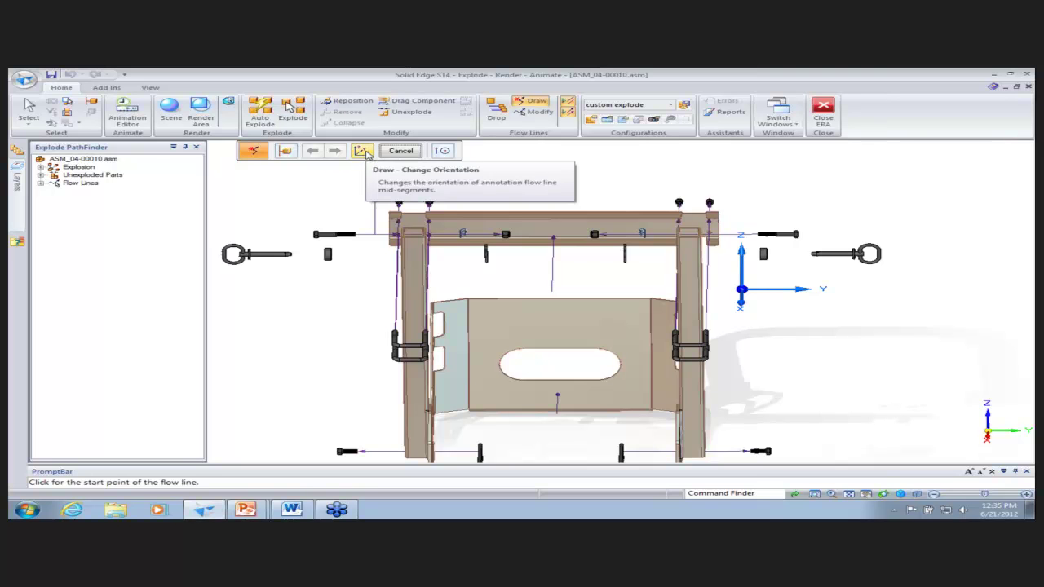
left_click(363, 151)
middle_click_drag(368, 154, 327, 204)
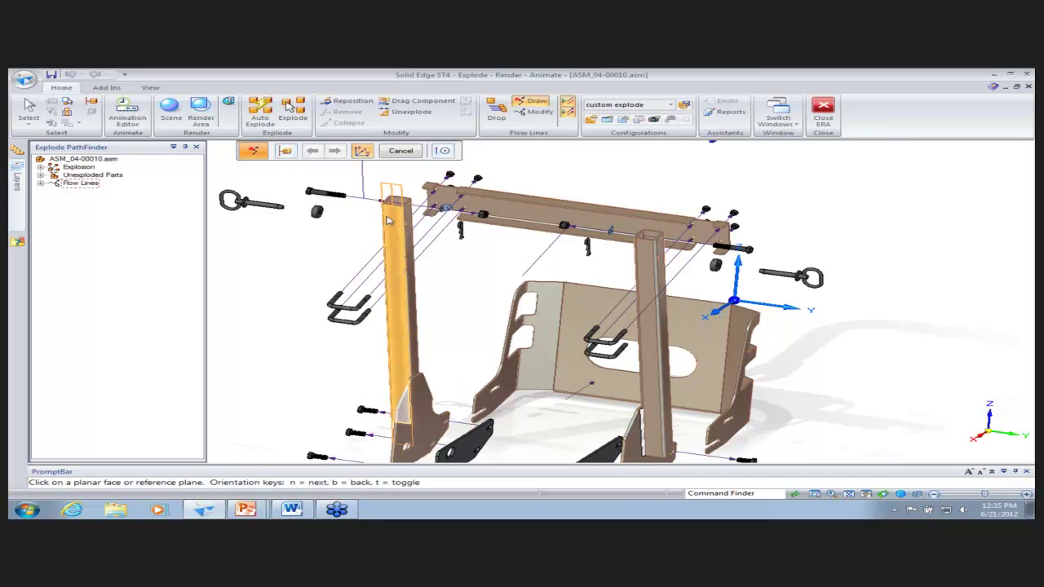
left_click(391, 219)
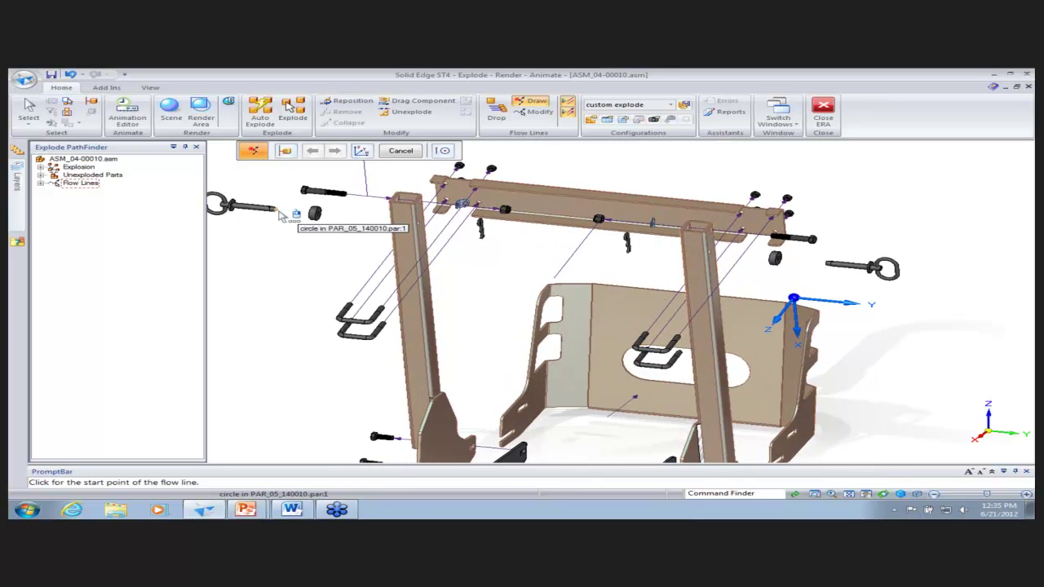
left_click(280, 215)
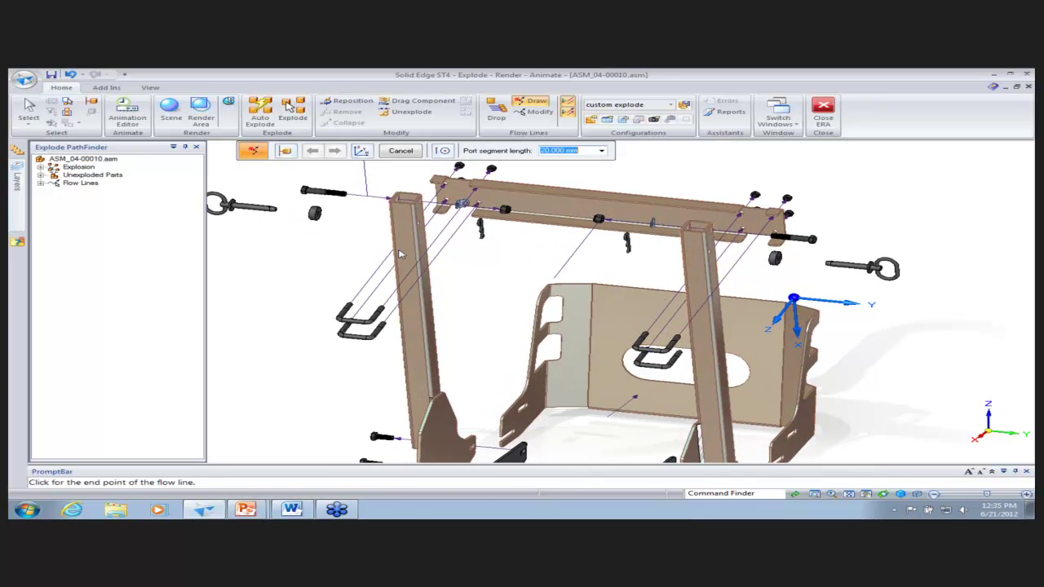
left_click(829, 270)
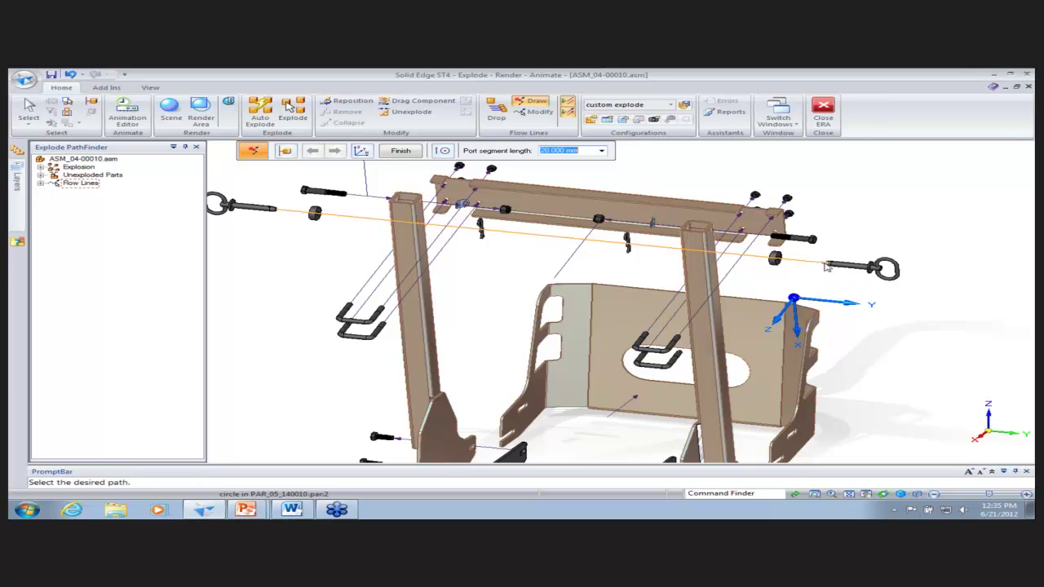
key("Return")
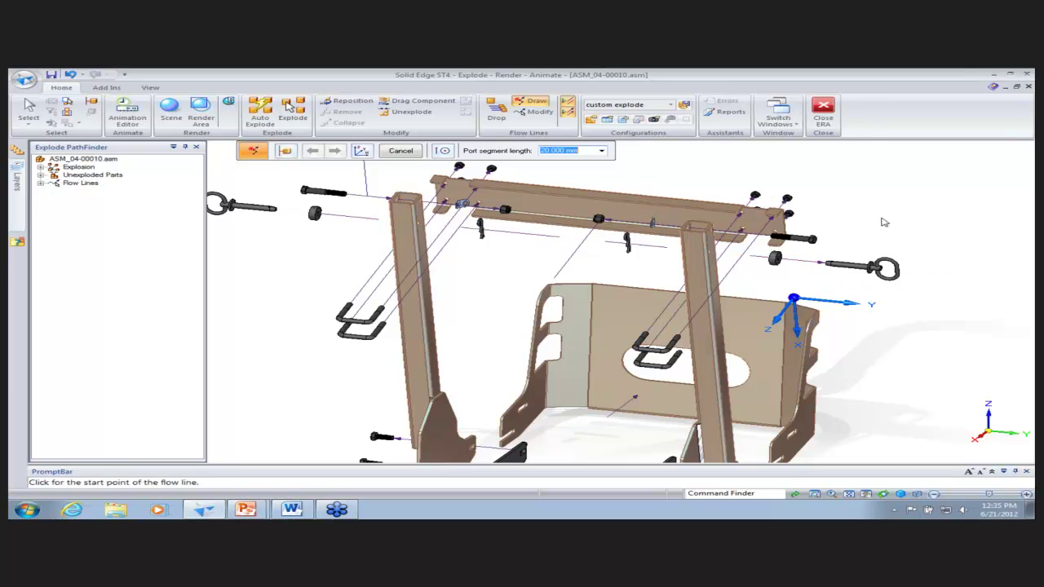
middle_click_drag(882, 217, 893, 220, "shift")
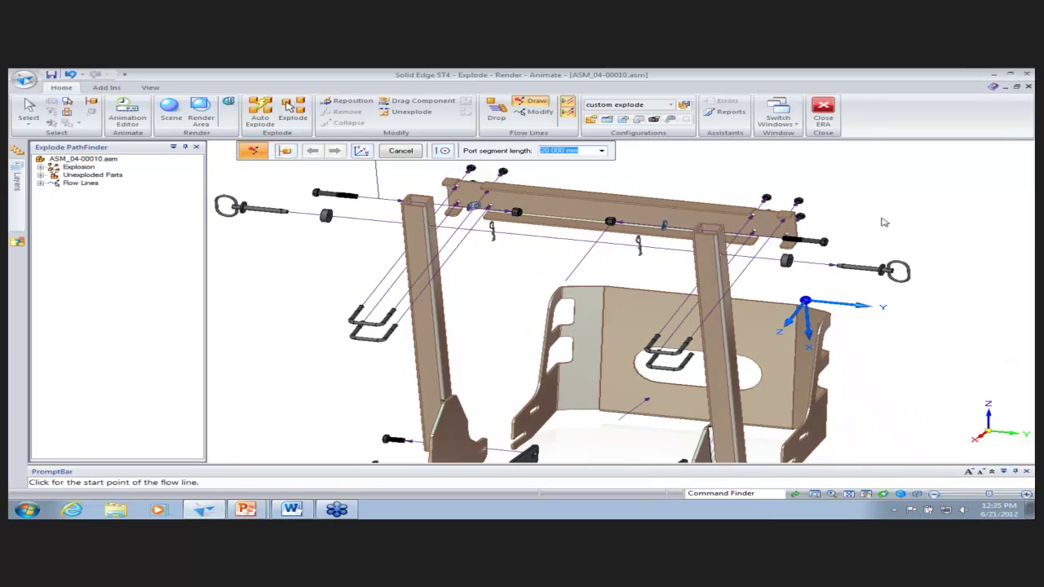
left_click(401, 151)
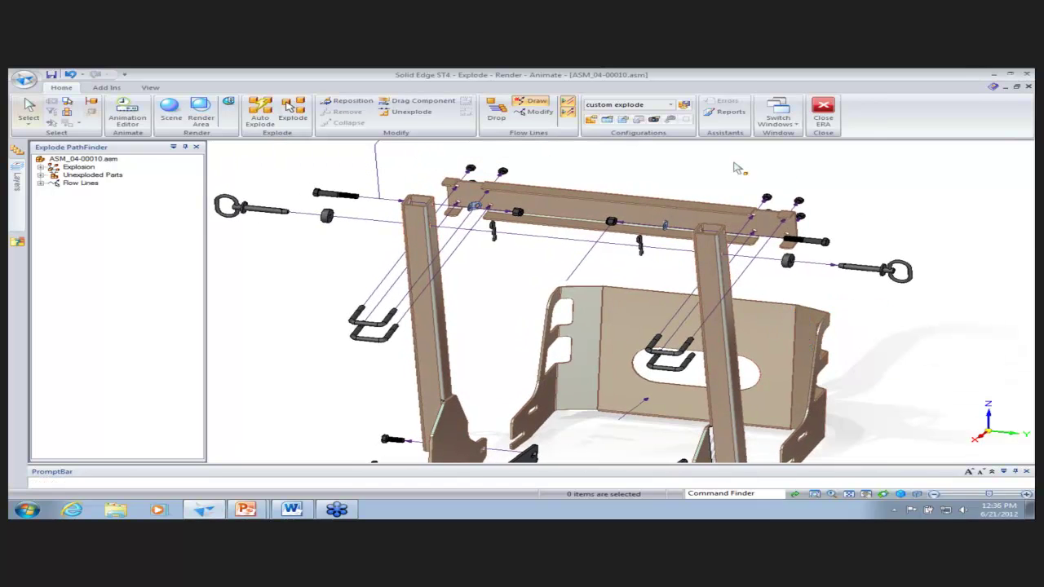
Move the right-hand ring pin and its spacer together about 157 mm upward, with the movement triad oriented to the adjacent upright.
middle_click_drag(813, 173, 828, 173)
scroll(828, 173, "up", 3)
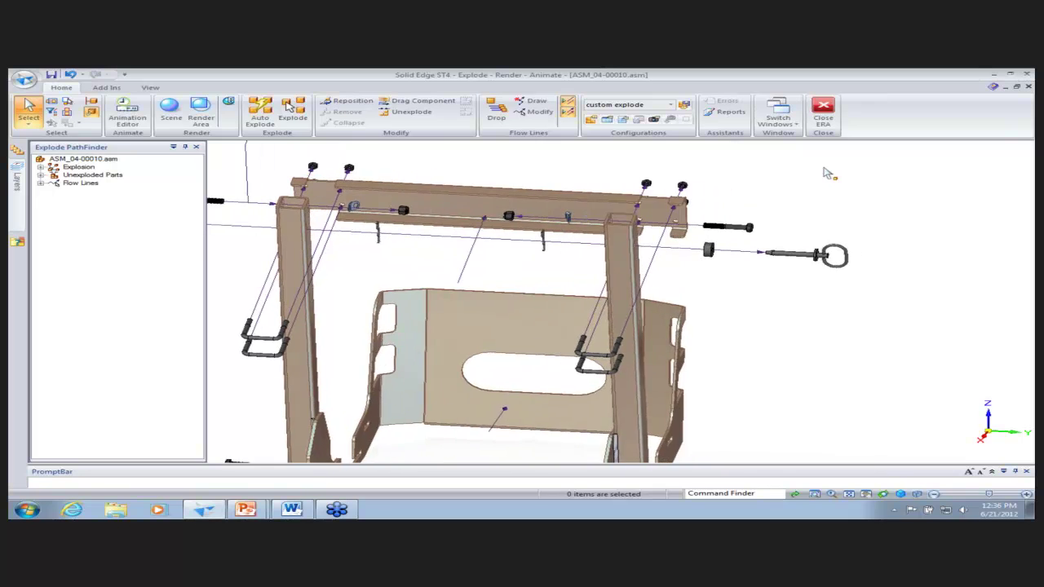
scroll(828, 173, "up", 3)
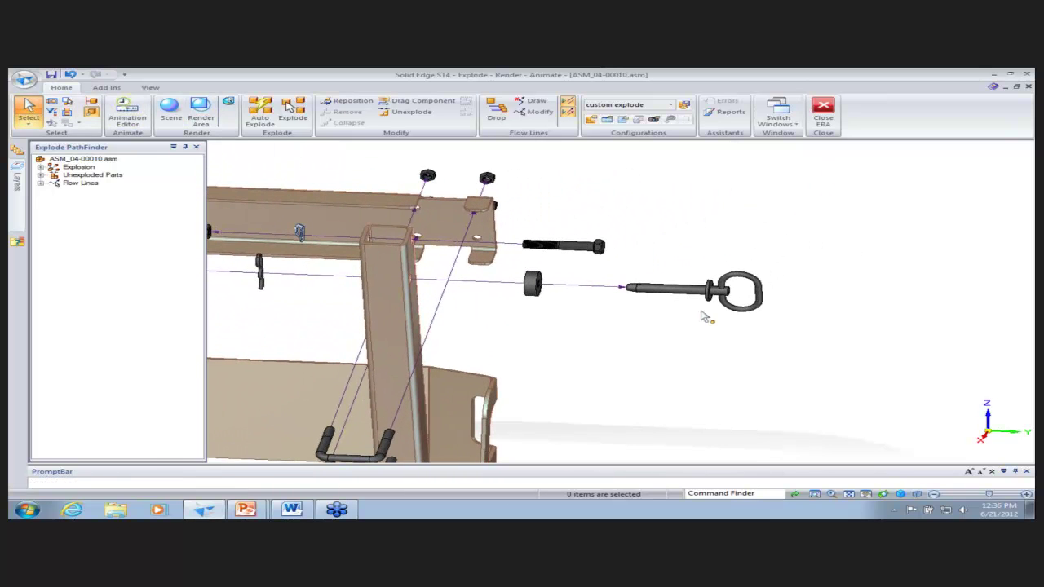
left_click_drag(506, 255, 814, 355)
left_click(422, 100)
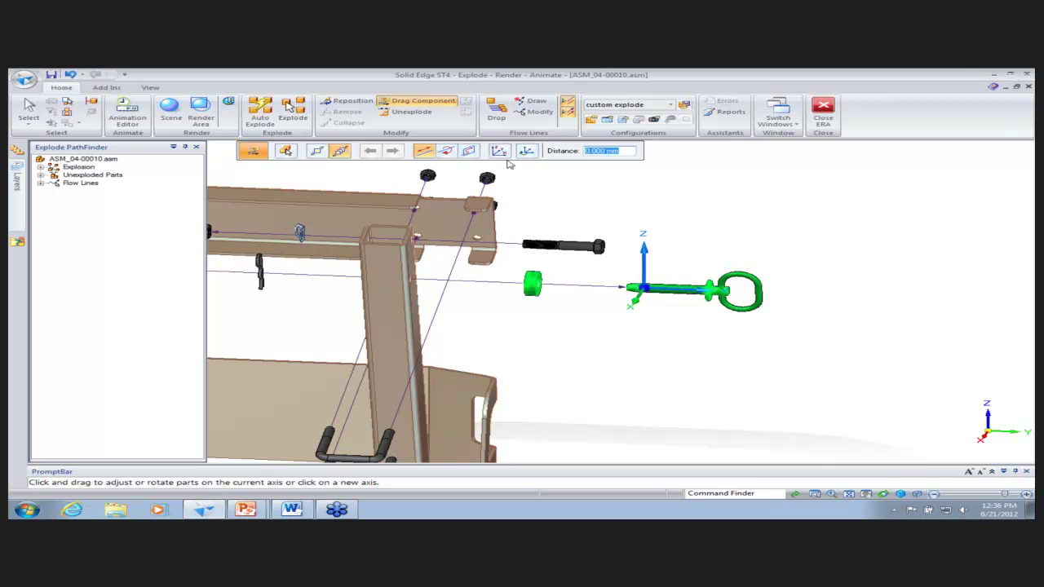
left_click(498, 150)
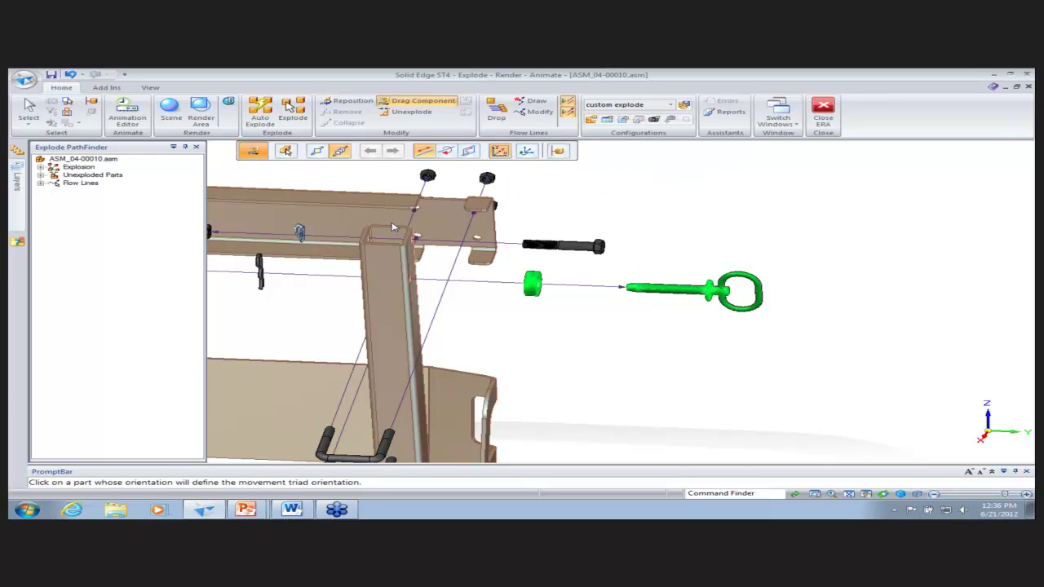
left_click(379, 266)
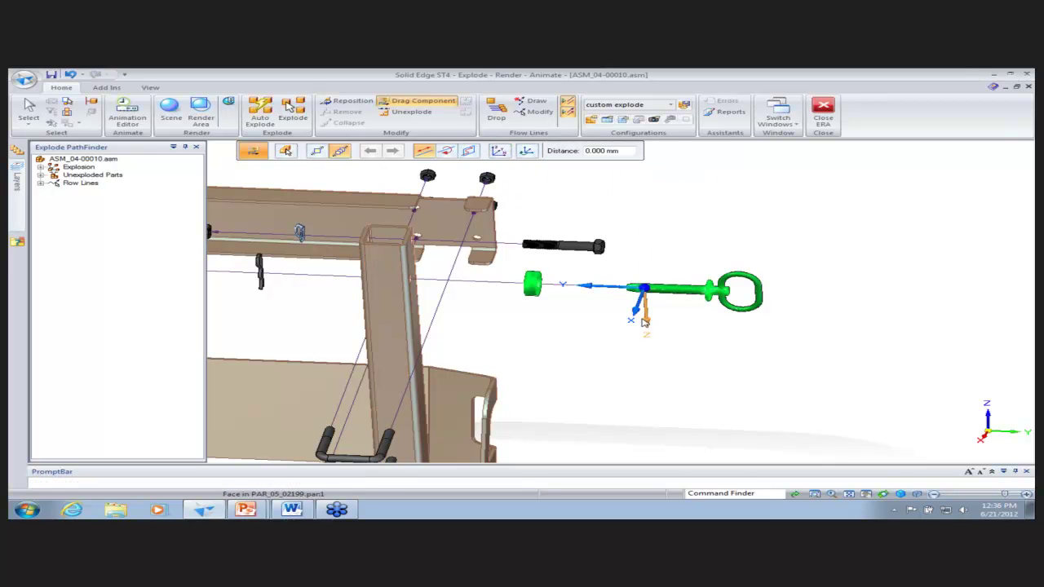
left_click_drag(767, 361, 794, 249)
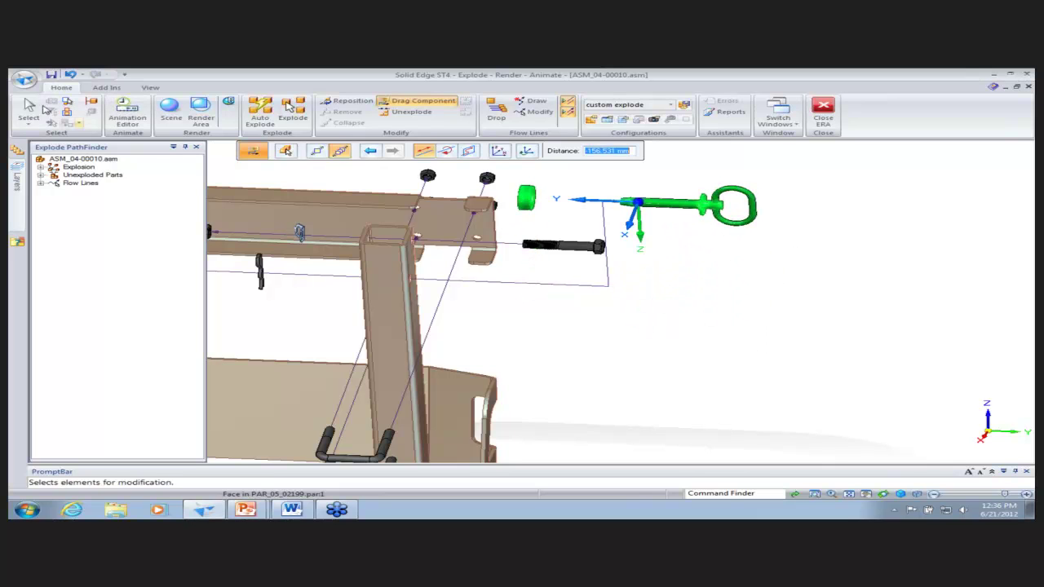
key("Escape")
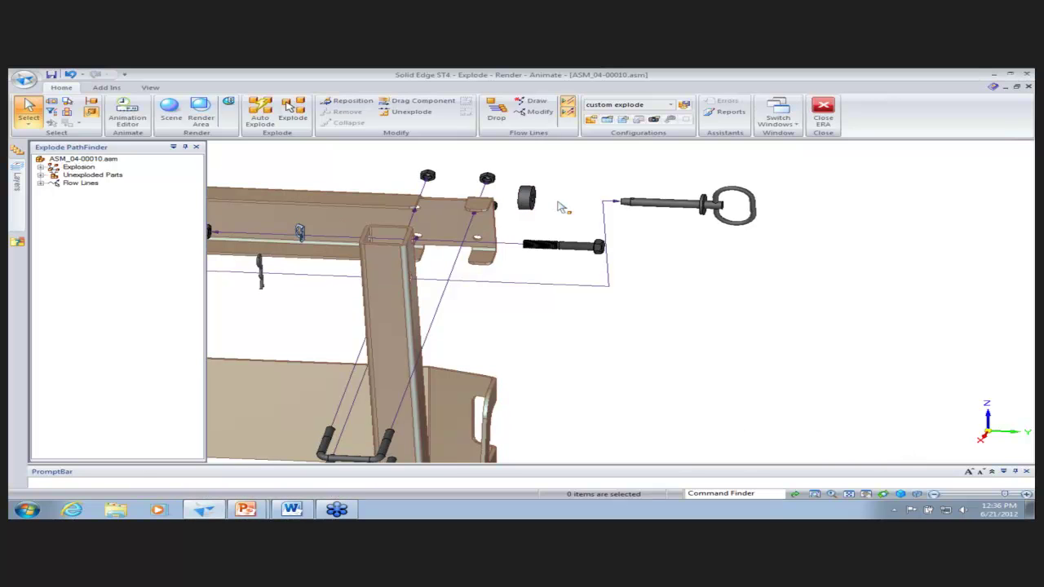
Modify the pin's flow line by shifting its vertical segment inward, between the crossbeam end and the spacer.
left_click(541, 113)
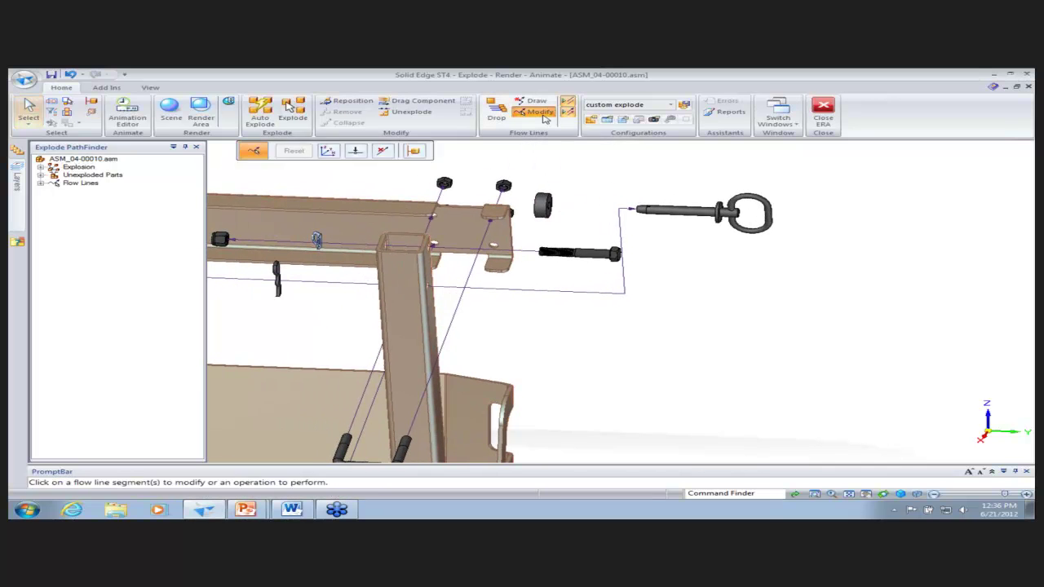
left_click(622, 234)
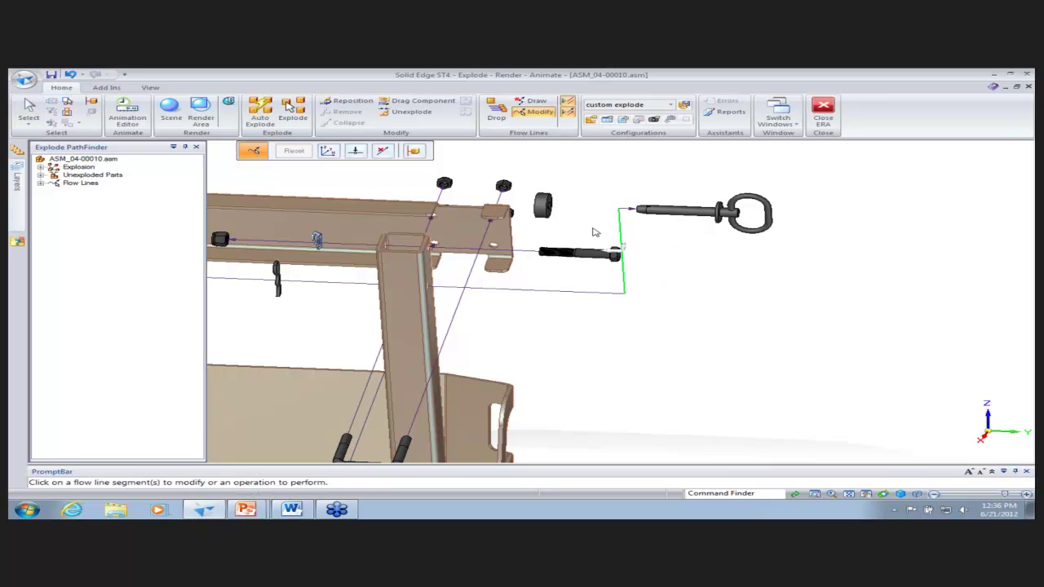
middle_click_drag(597, 233, 609, 254)
left_click_drag(613, 261, 527, 238)
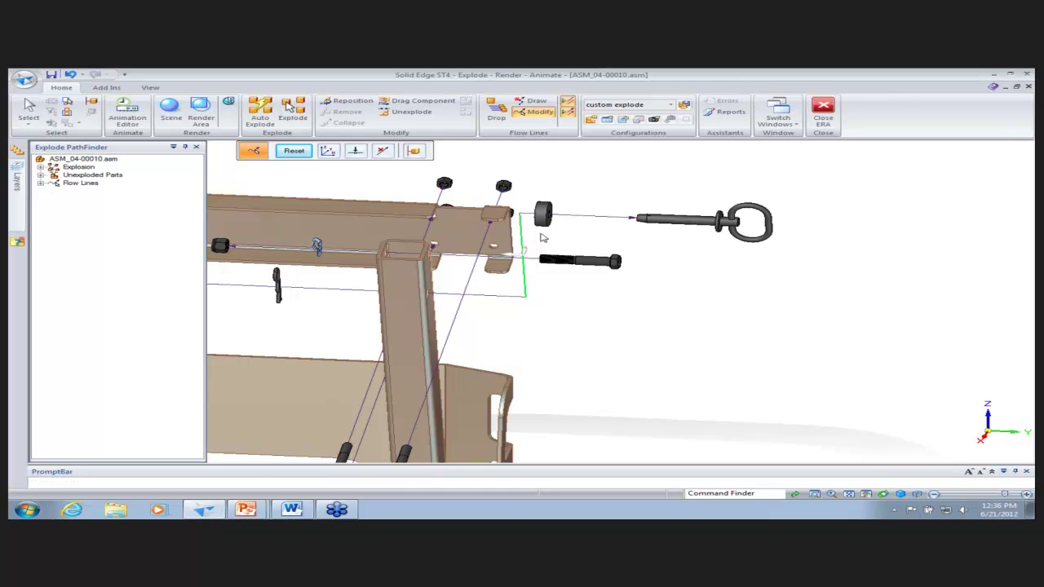
left_click(704, 274)
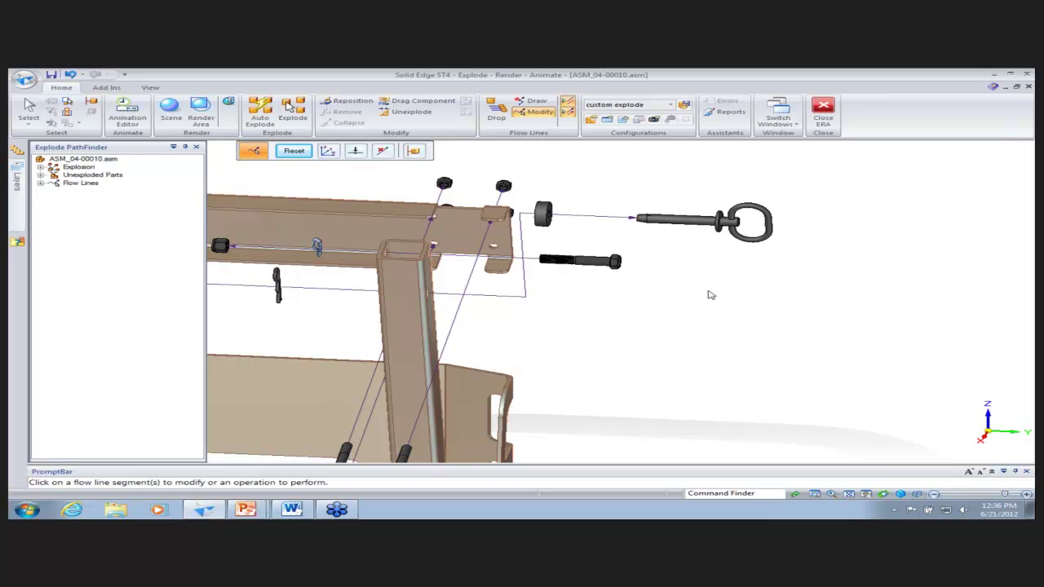
Draw a flow line between the blue bracket's lower hole and the upright's upper hole, oriented to the upright, choosing the path that drops vertically at the upright.
middle_click_drag(708, 291, 572, 294)
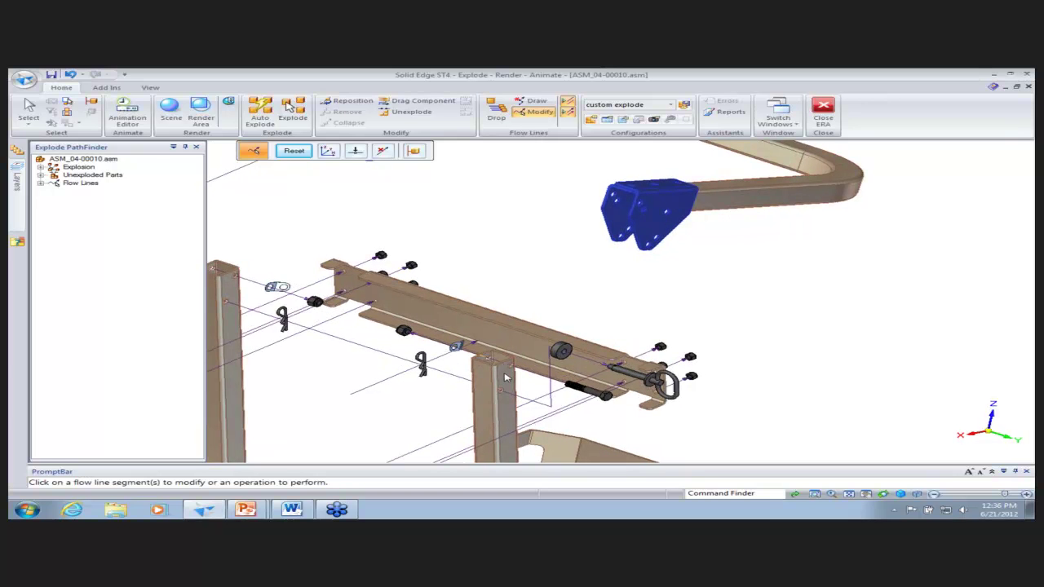
middle_click_drag(504, 380, 531, 163)
left_click(533, 103)
left_click(363, 153)
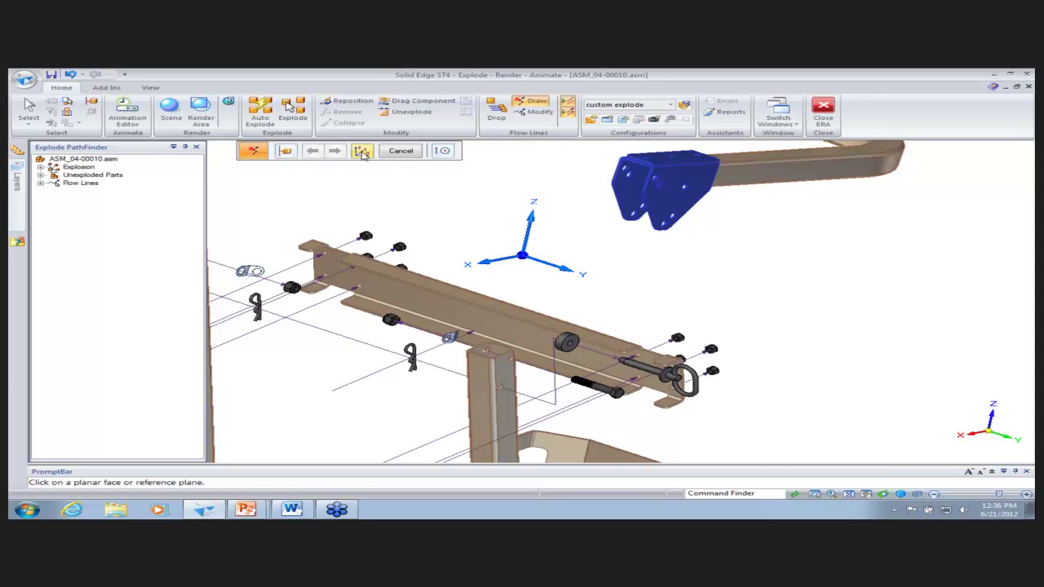
left_click(482, 374)
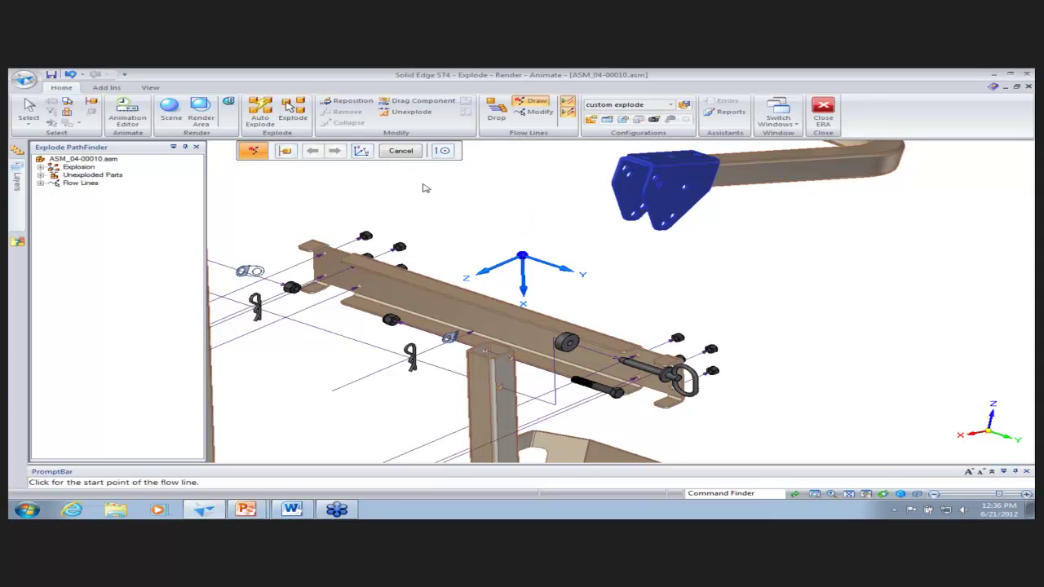
left_click(681, 223)
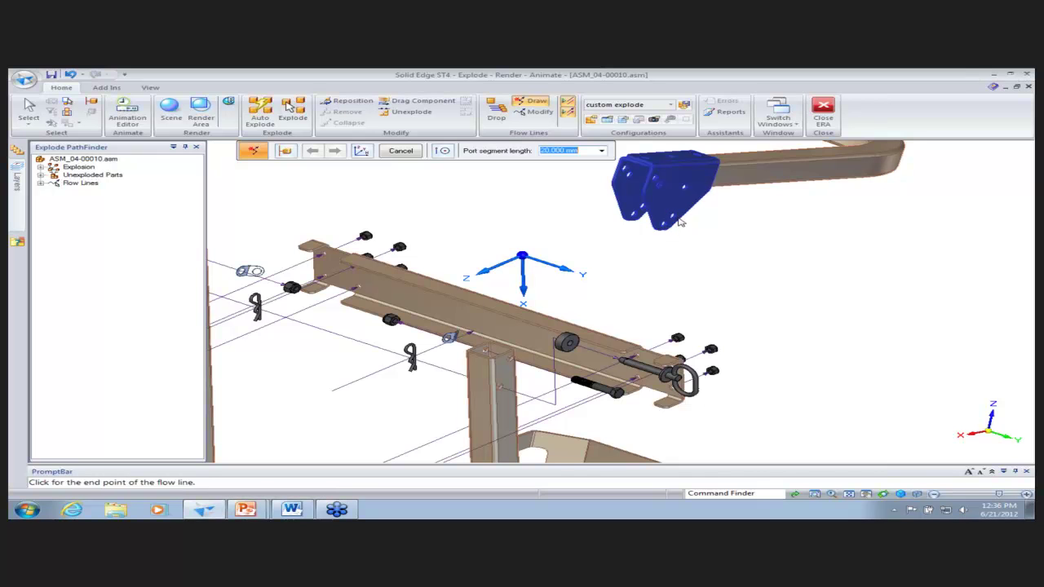
left_click(682, 220)
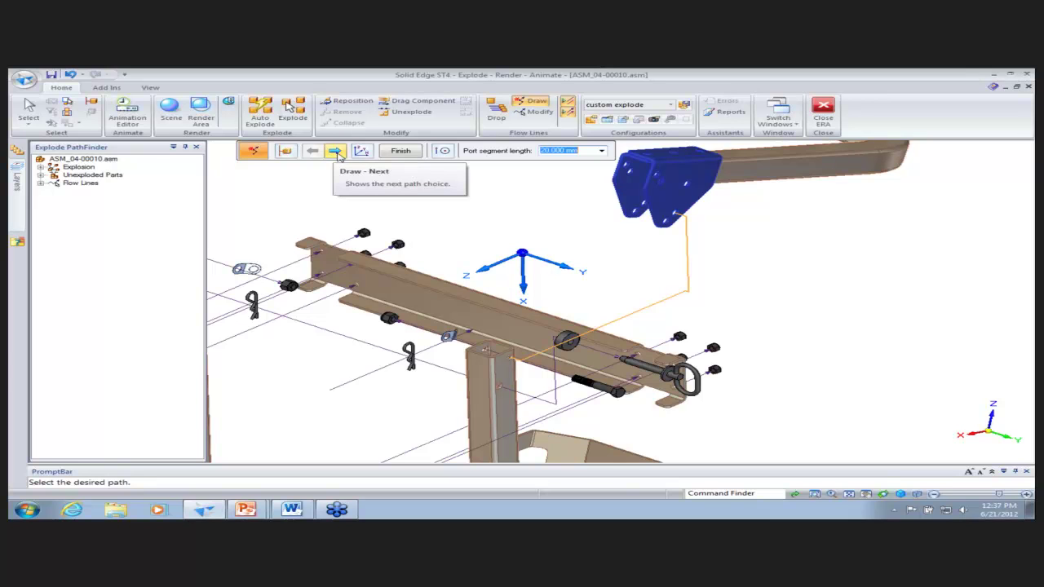
left_click(337, 153)
left_click(337, 152)
left_click(337, 153)
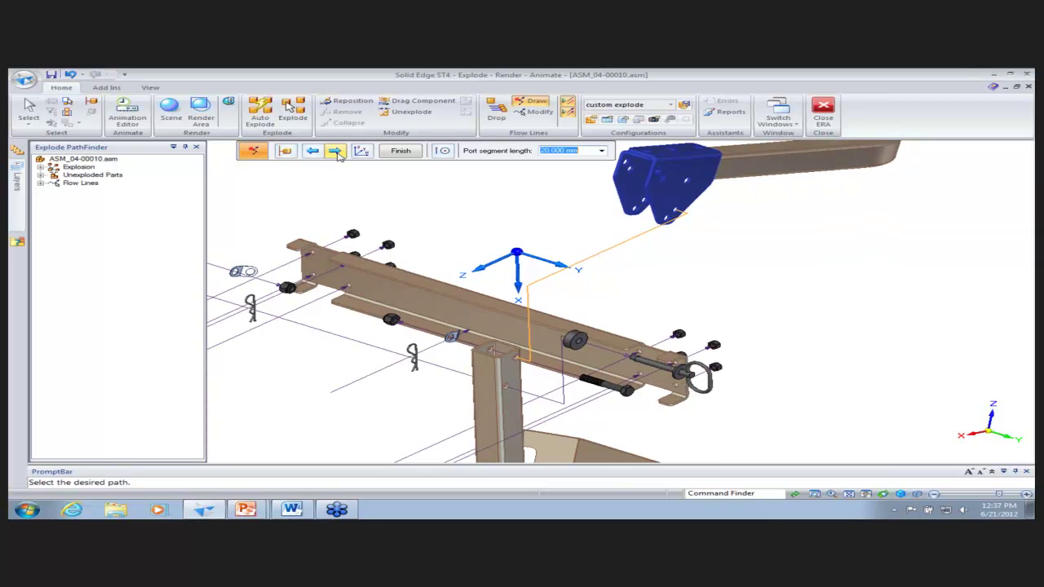
left_click(400, 152)
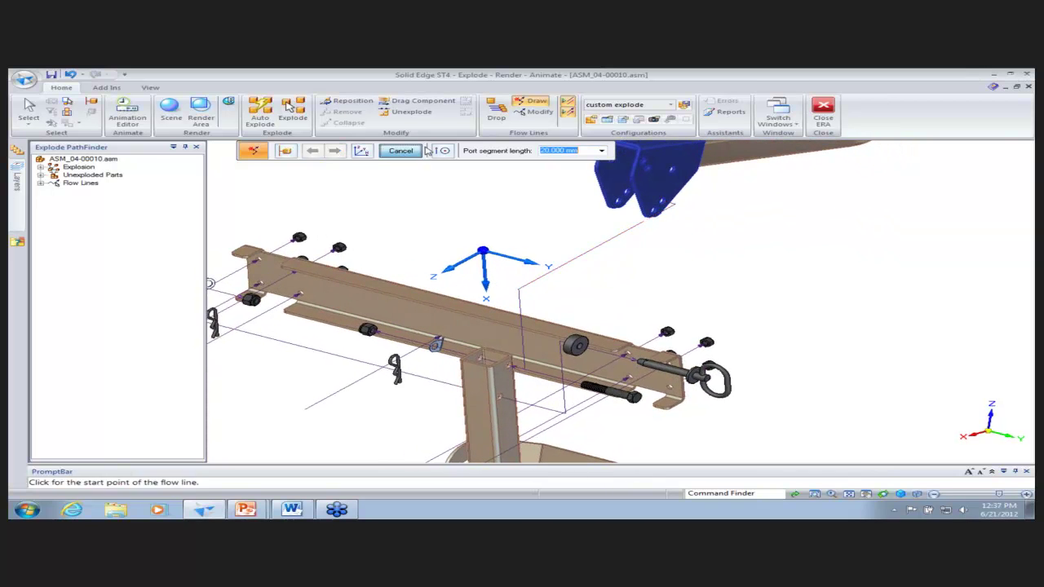
Shift the long diagonal and vertical segments of the bracket-to-upright flow line together, farther outward from the upright.
left_click(541, 115)
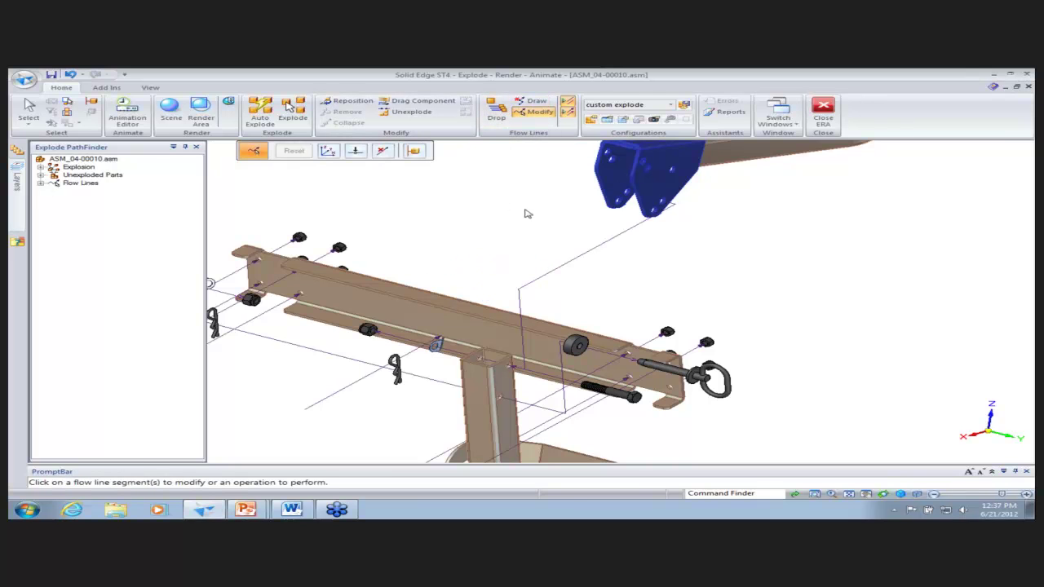
left_click(534, 281)
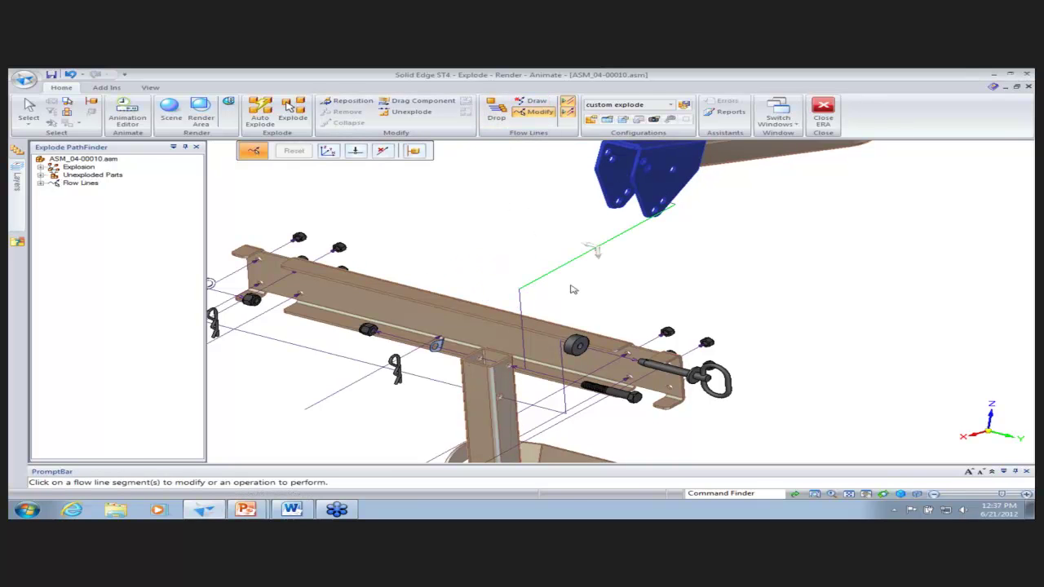
left_click(522, 296)
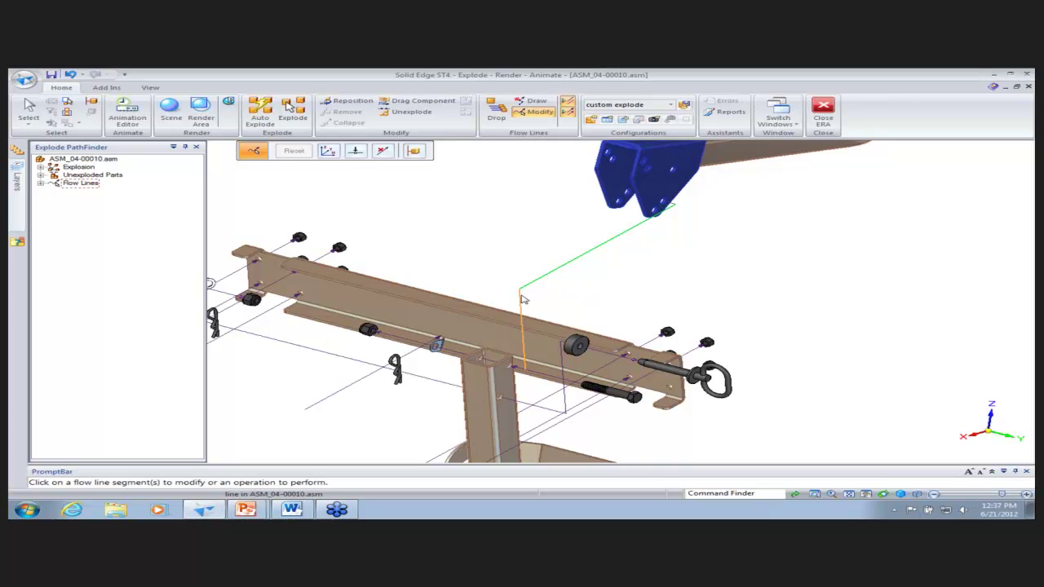
left_click_drag(596, 250, 617, 267)
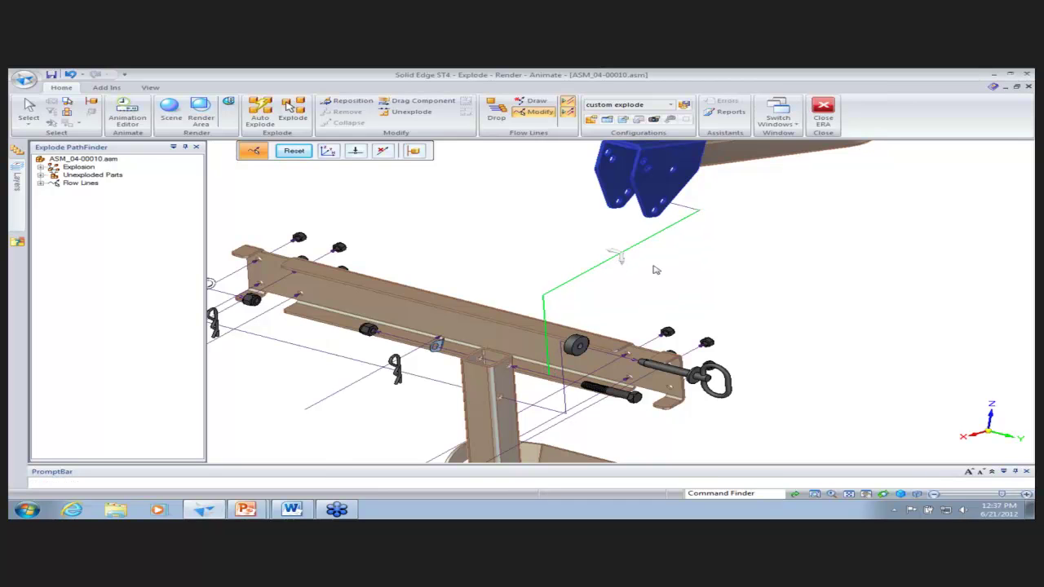
left_click(724, 265)
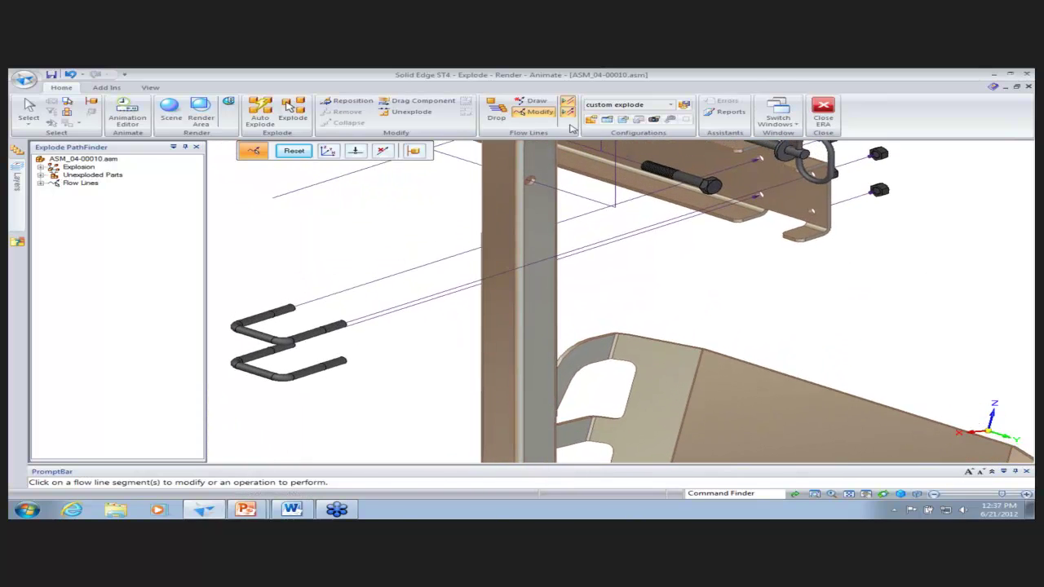
Draw a straight flow line from the lower U-bolt's open end to the lower hole in the crossbeam's end plate, oriented to the upright's face.
left_click(537, 100)
left_click(369, 154)
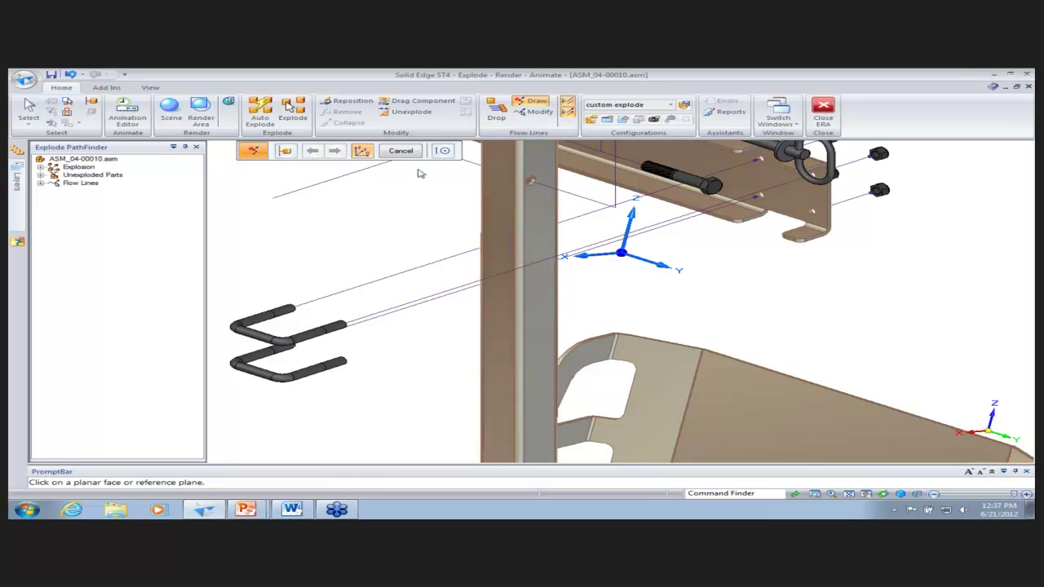
left_click(489, 205)
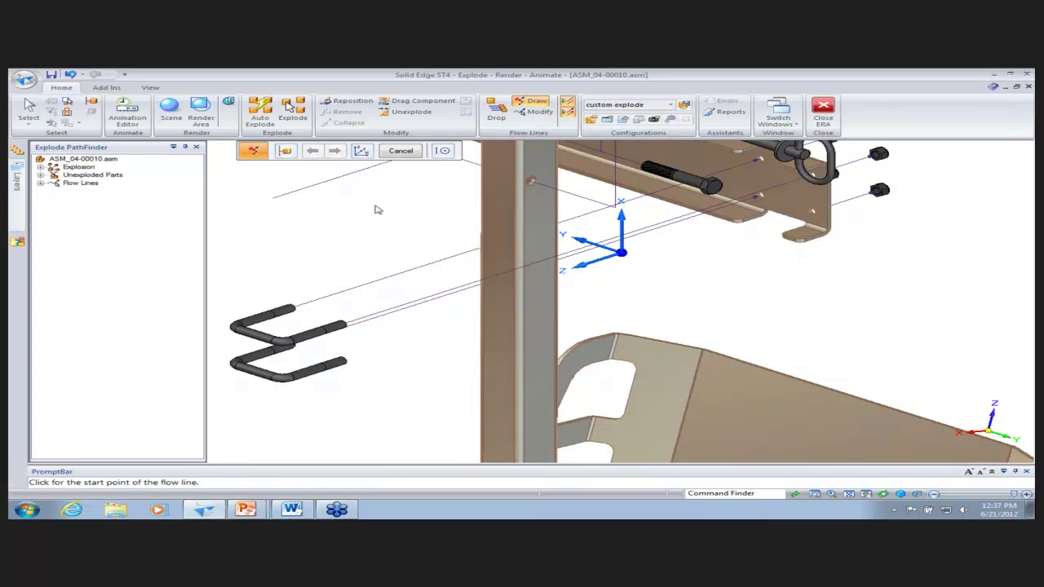
scroll(375, 212, "up", 2)
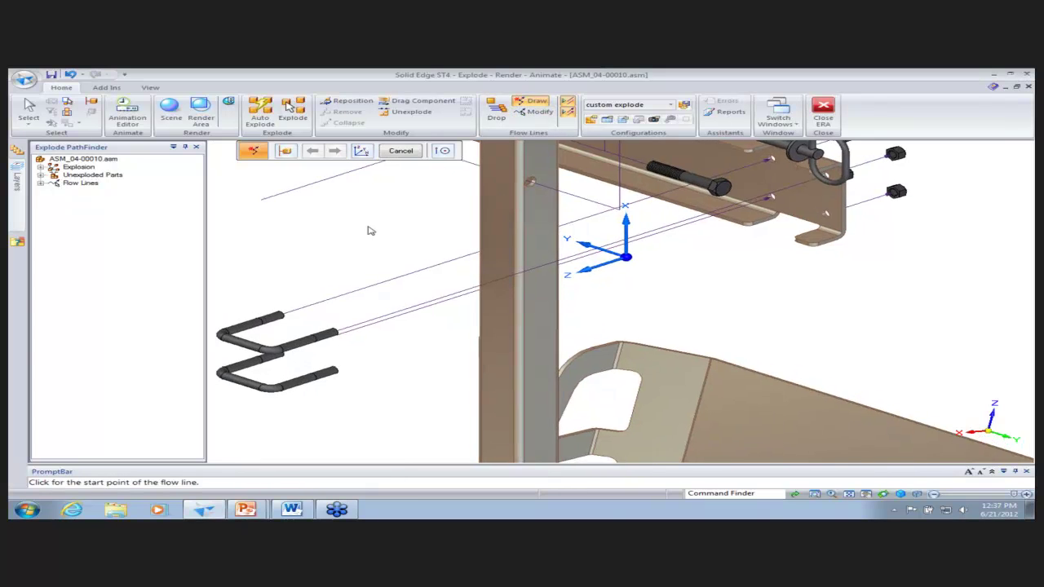
left_click(334, 378)
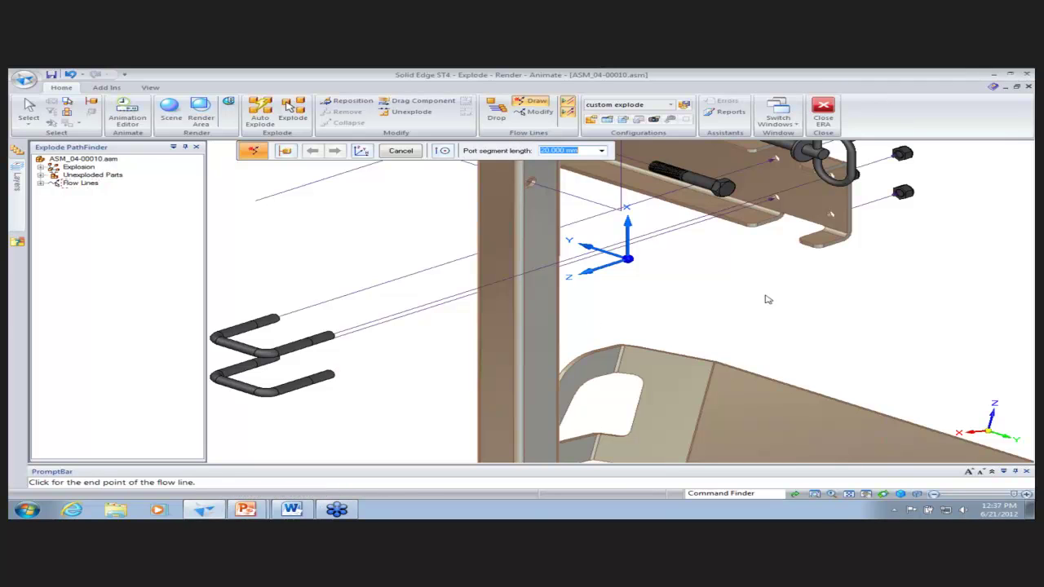
left_click(829, 218)
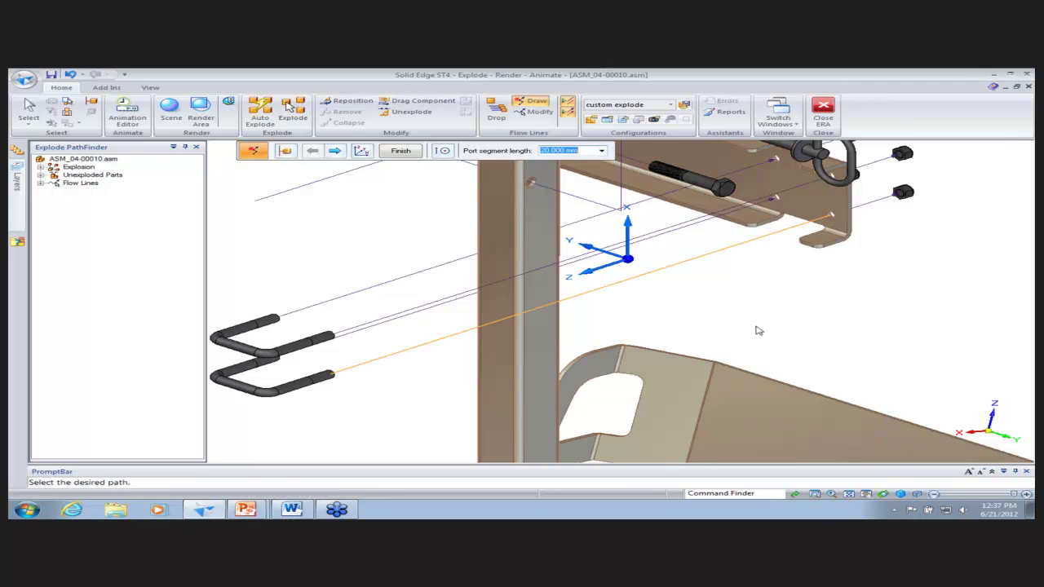
right_click(730, 313)
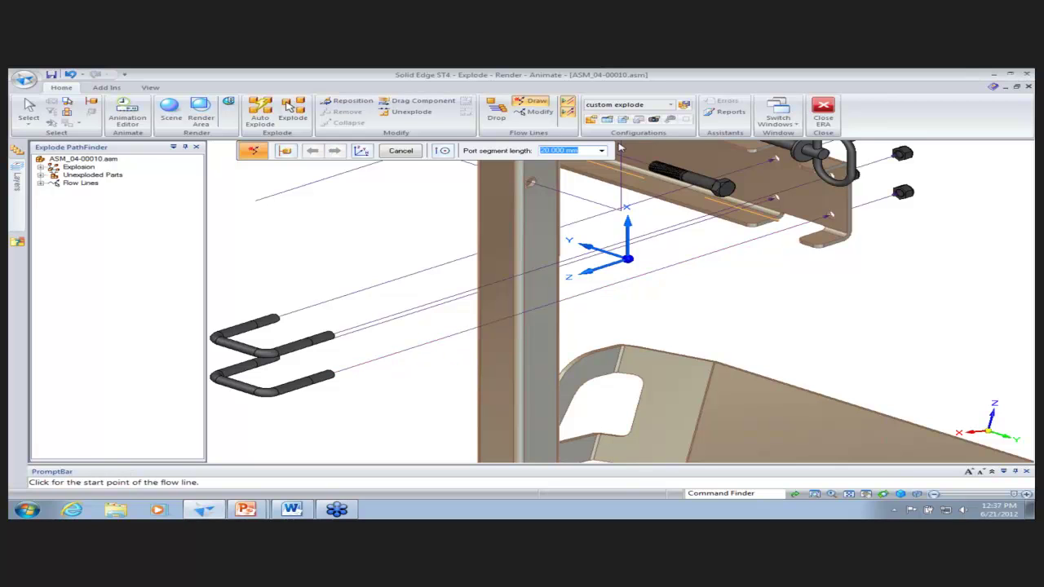
Split the lower U-bolt's new flow line at two points, one on each side of the upright.
left_click(531, 113)
scroll(420, 201, "up", 3)
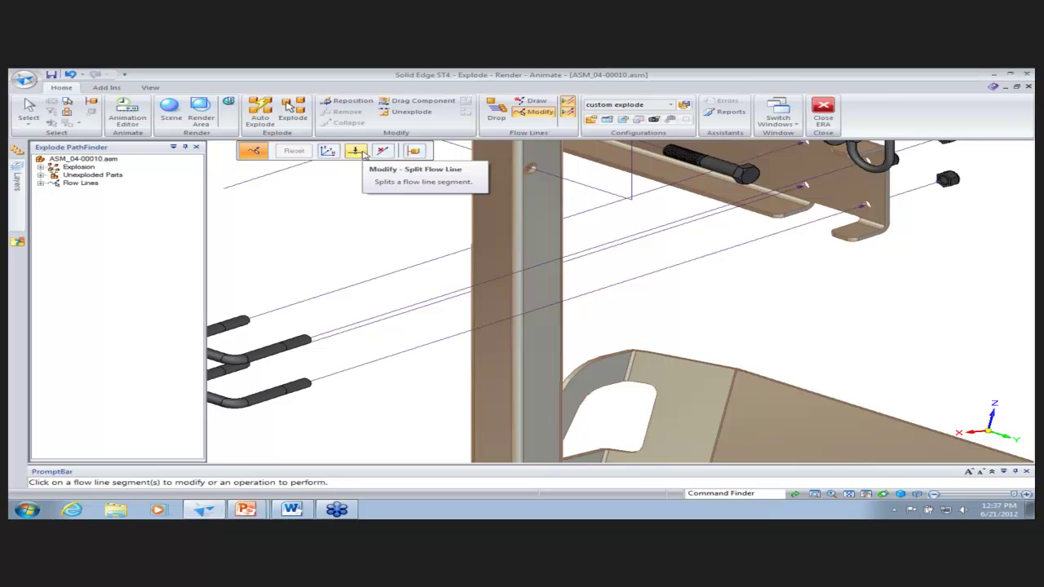
left_click(362, 154)
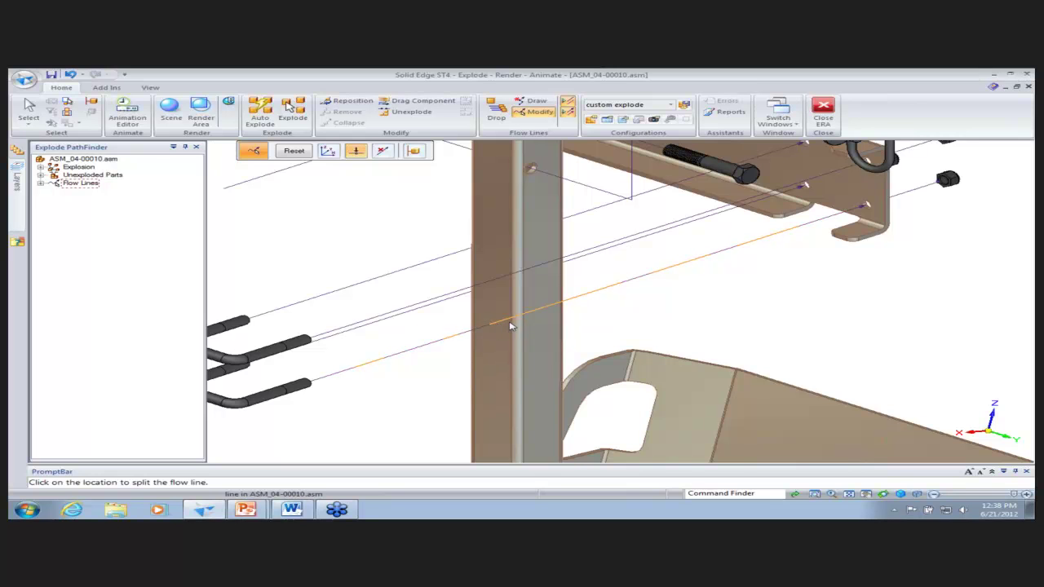
left_click(599, 295)
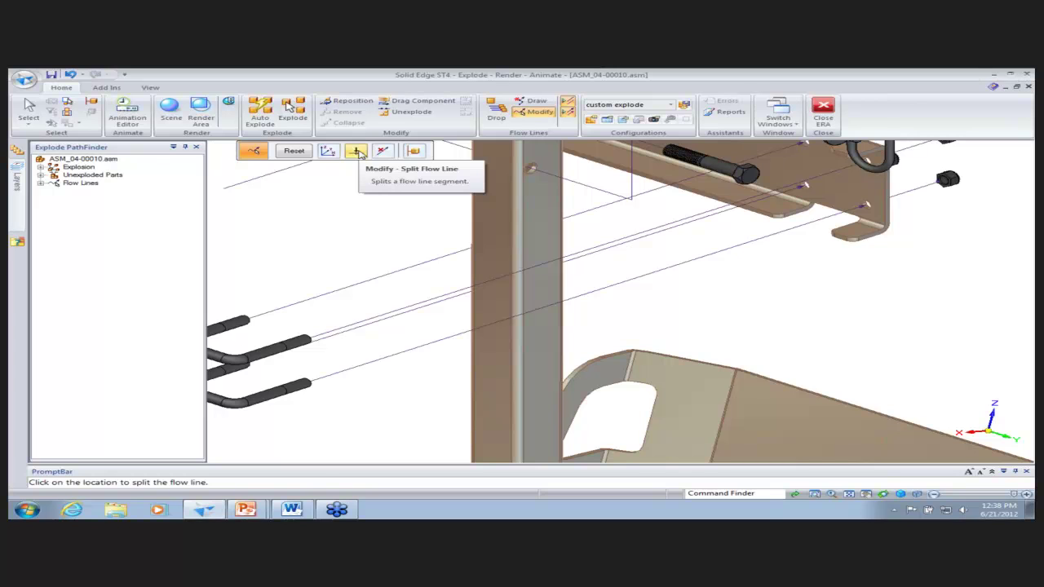
left_click(356, 153)
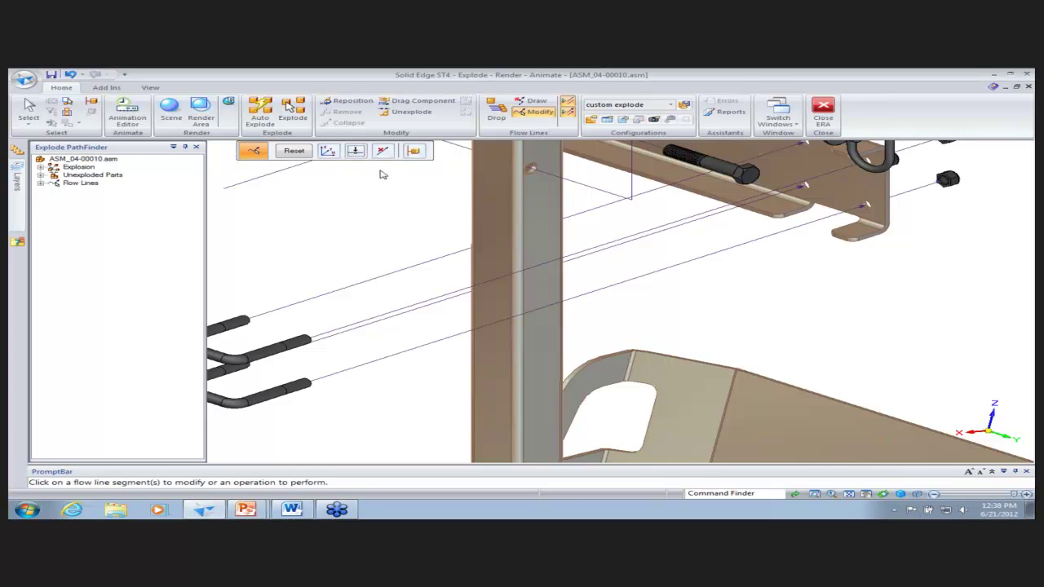
Offset the middle segment of the split flow line outward from the upright and then downward, forming a stepped jog.
left_click(548, 306)
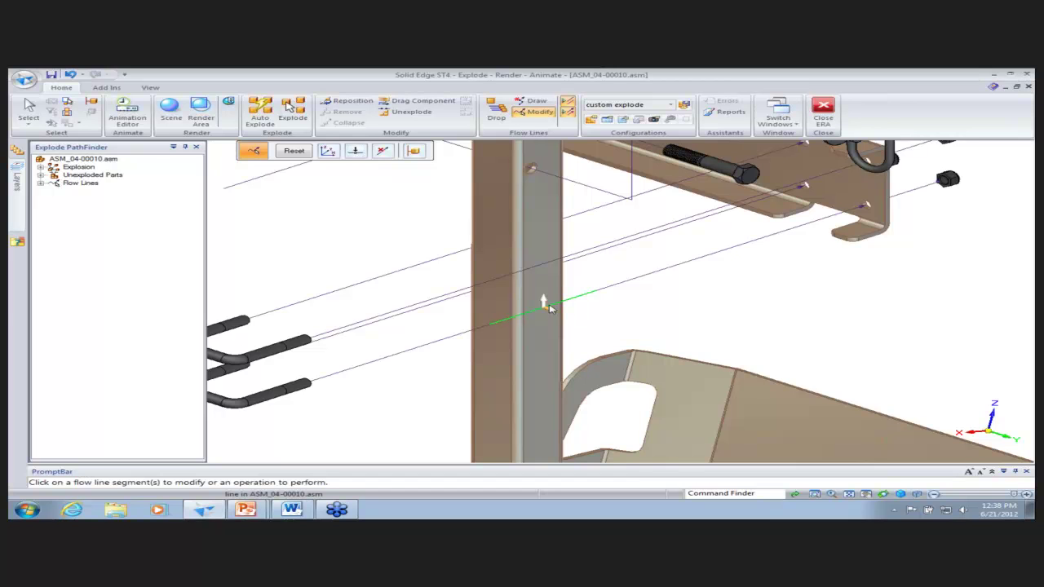
left_click_drag(543, 300, 584, 324)
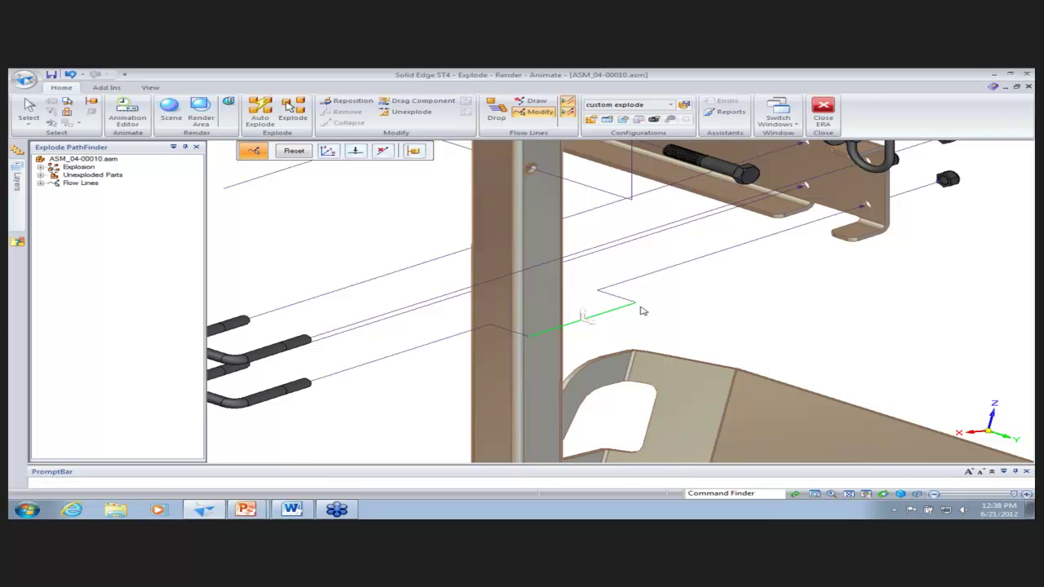
middle_click_drag(737, 305, 605, 309)
left_click_drag(584, 304, 593, 333)
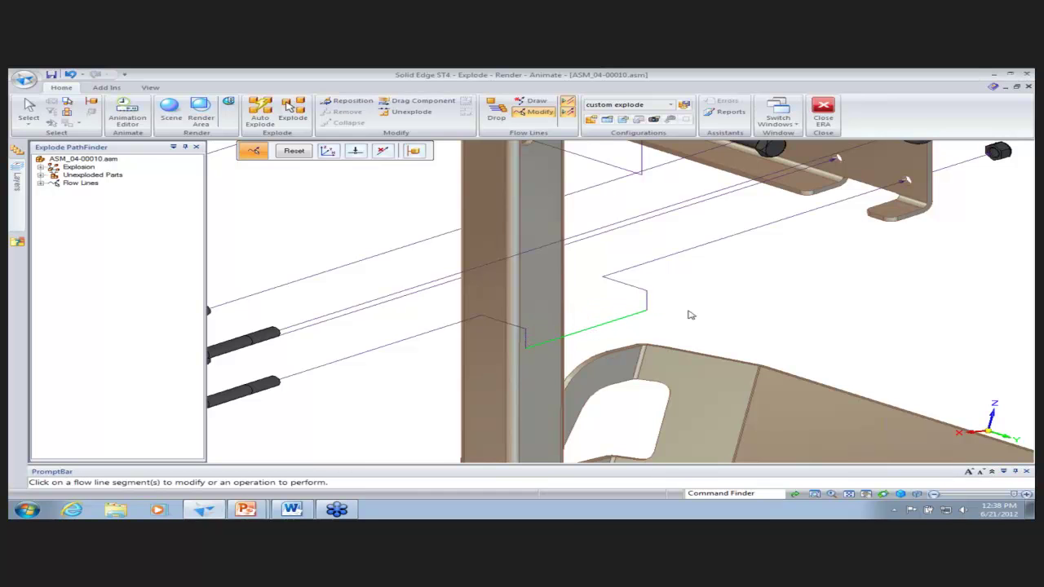
middle_click_drag(687, 312, 617, 318)
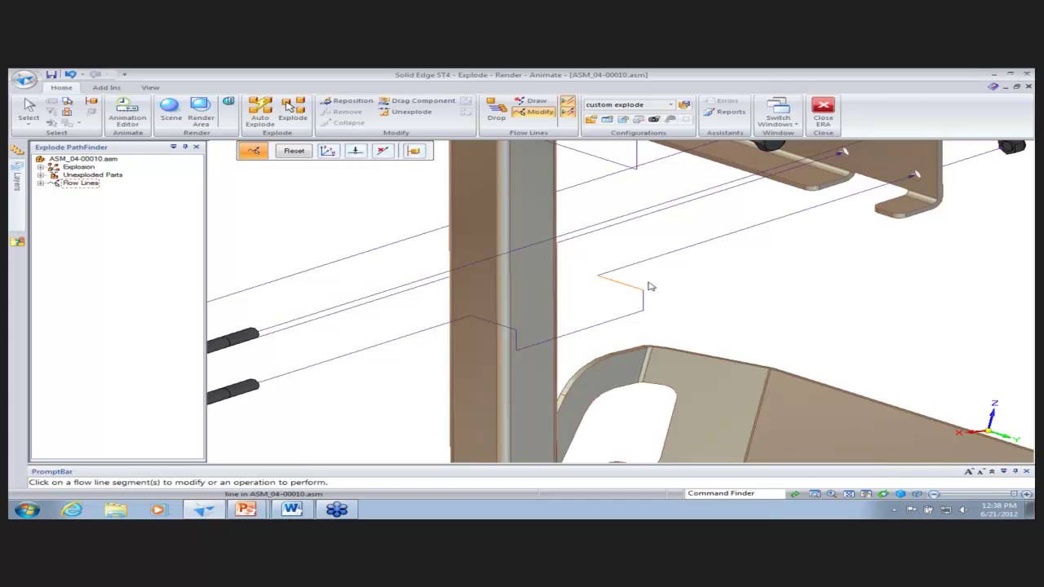
Delete the jog's lowered middle segment and its adjoining vertical segment, with the deletion type set to Segment.
left_click(383, 152)
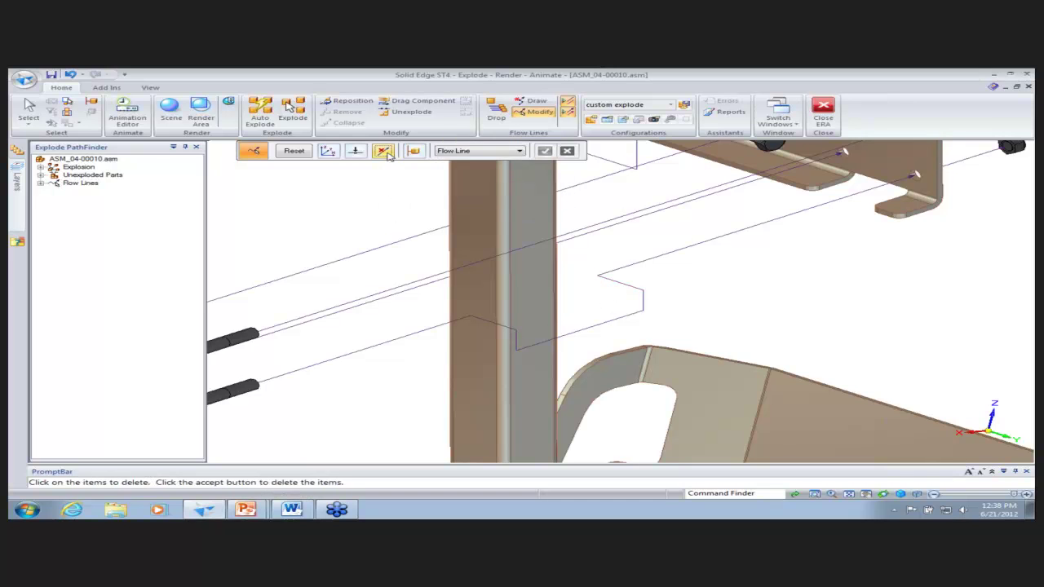
left_click(470, 152)
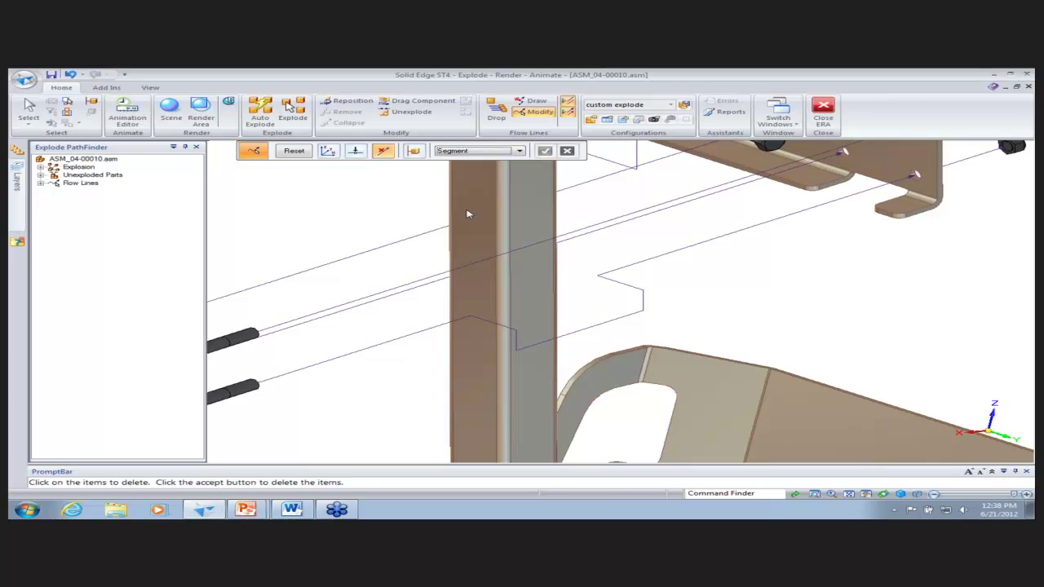
left_click(625, 316)
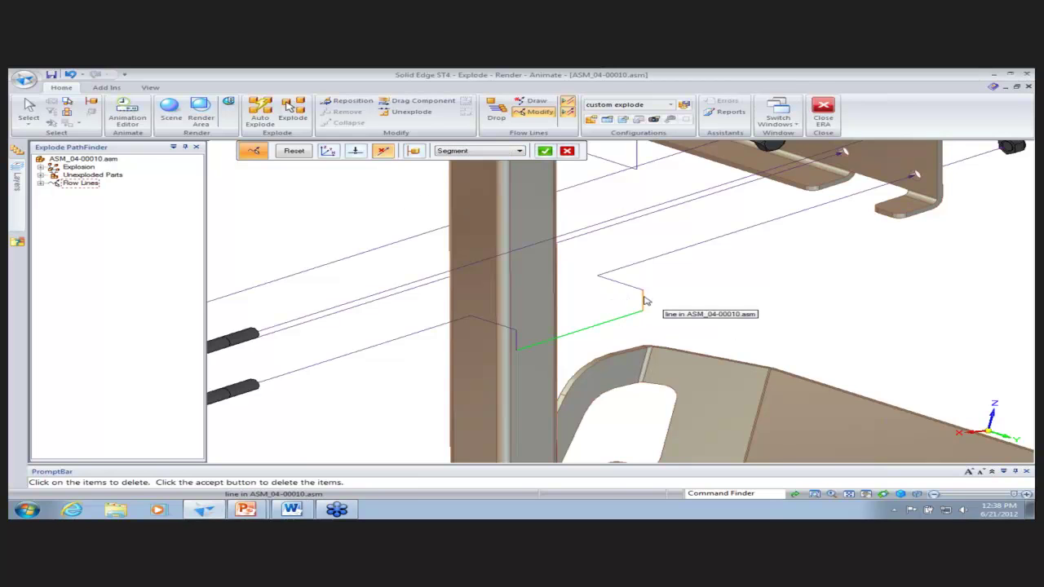
left_click(644, 301)
right_click(724, 291)
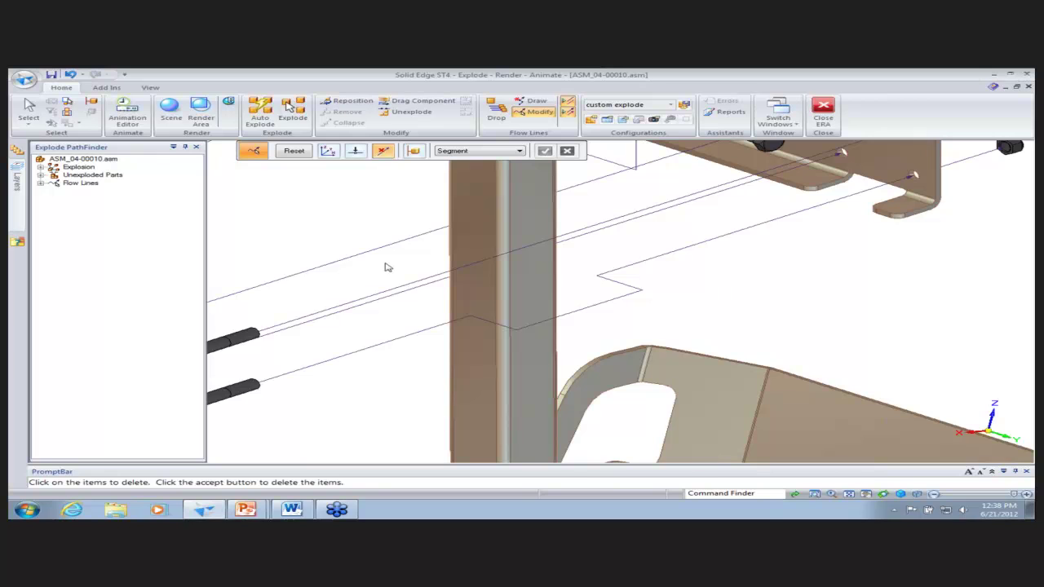
Expand the list of flow lines and examine Flow Line 1 with its show, hide and delete options.
left_click(41, 184)
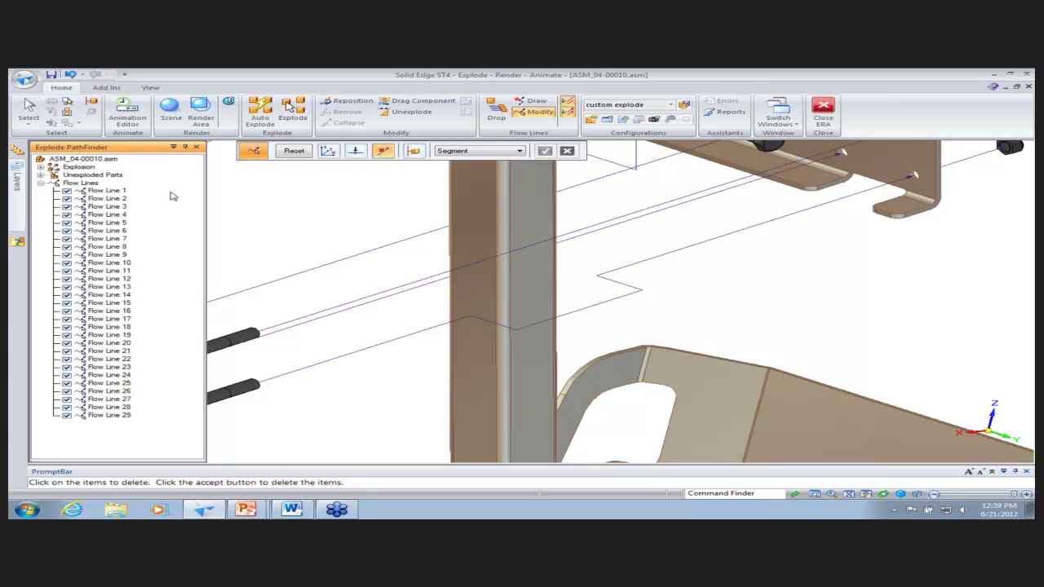
key("Escape")
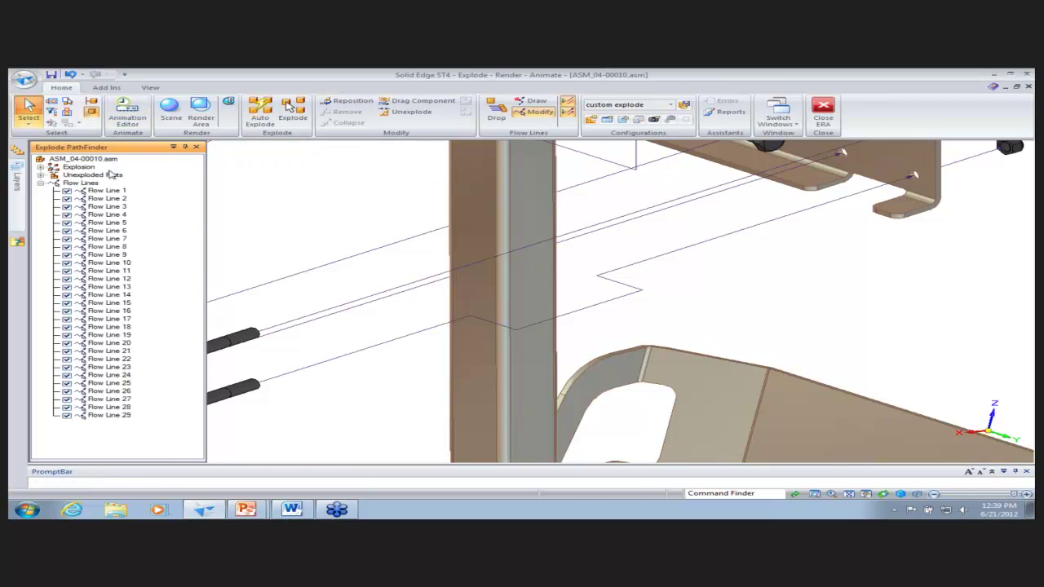
right_click(122, 196)
left_click(123, 196)
right_click(122, 193)
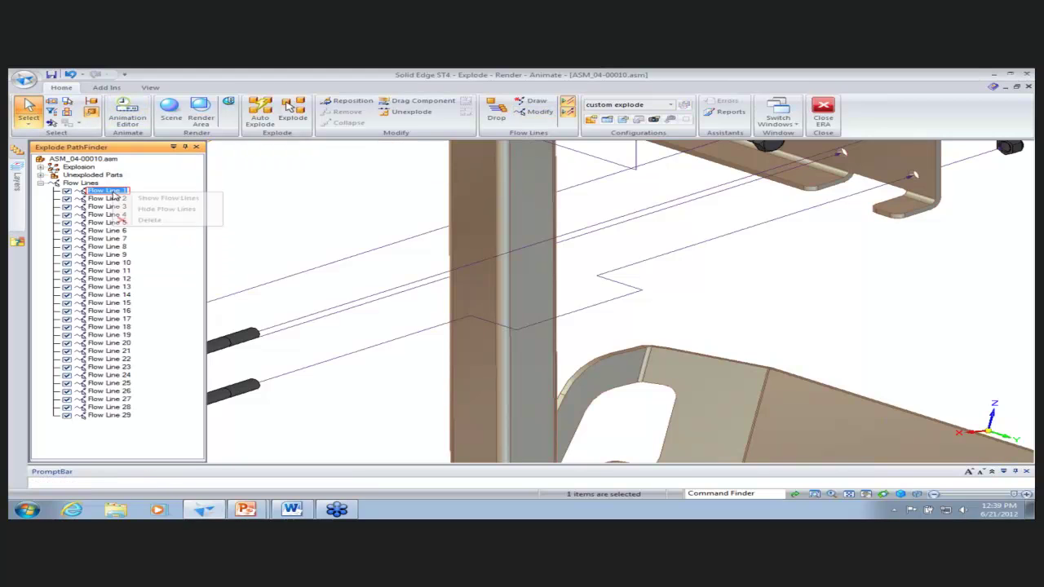
left_click(157, 240)
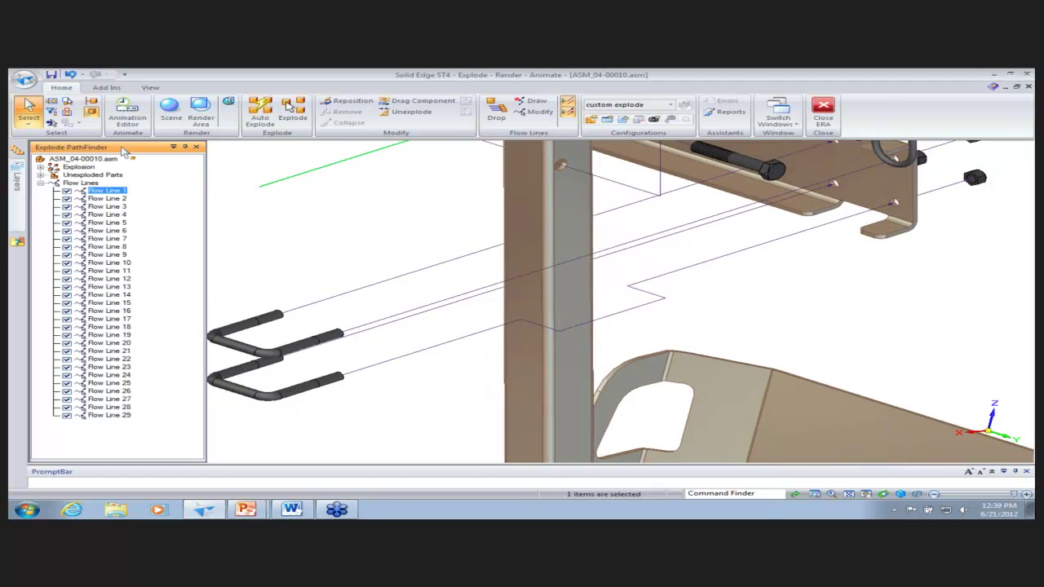
left_click(368, 287)
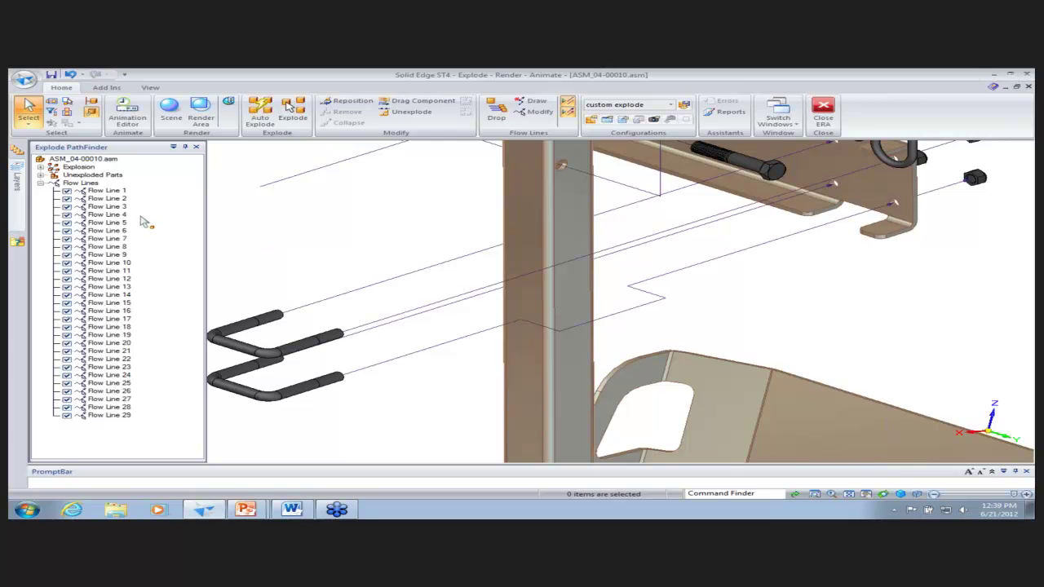
Select Flow Line 6 and Flow Line 20 from the list in turn to locate them in the model, and clear the selection.
left_click(115, 232)
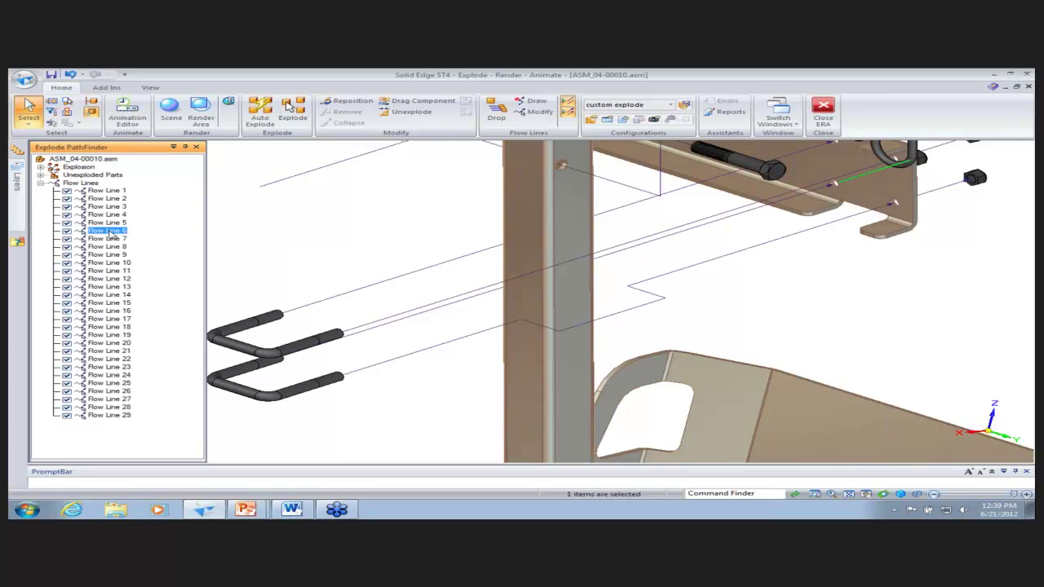
left_click(121, 346)
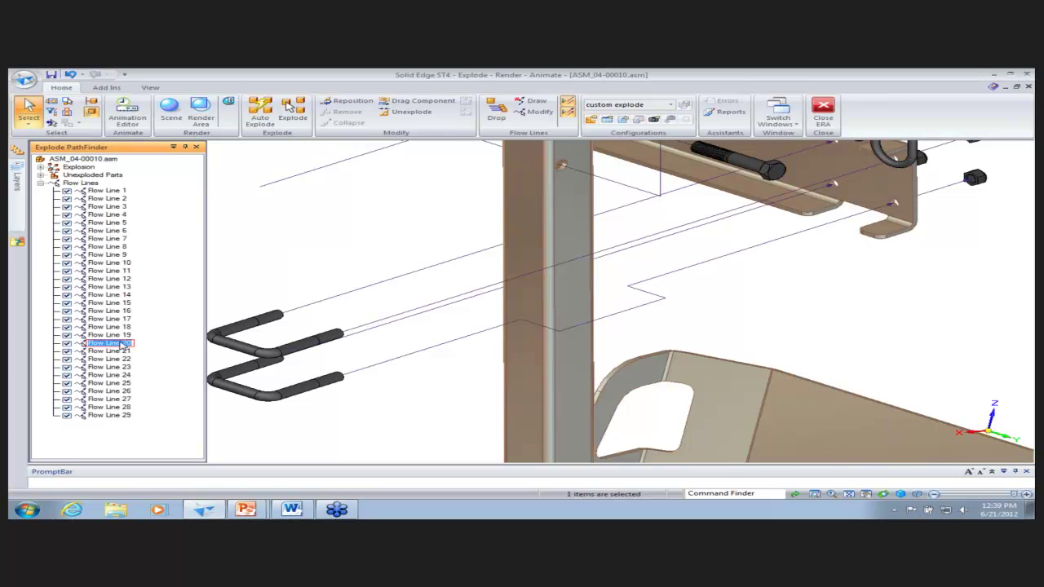
left_click(346, 227)
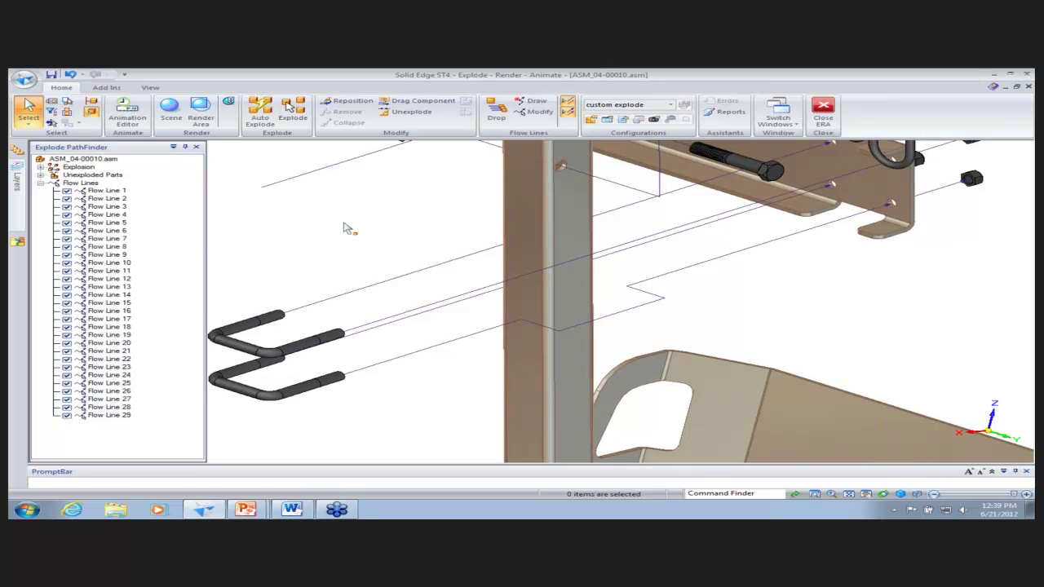
Leave the explode environment and close the ASM_04-00010 assembly.
left_click(822, 112)
left_click(643, 315)
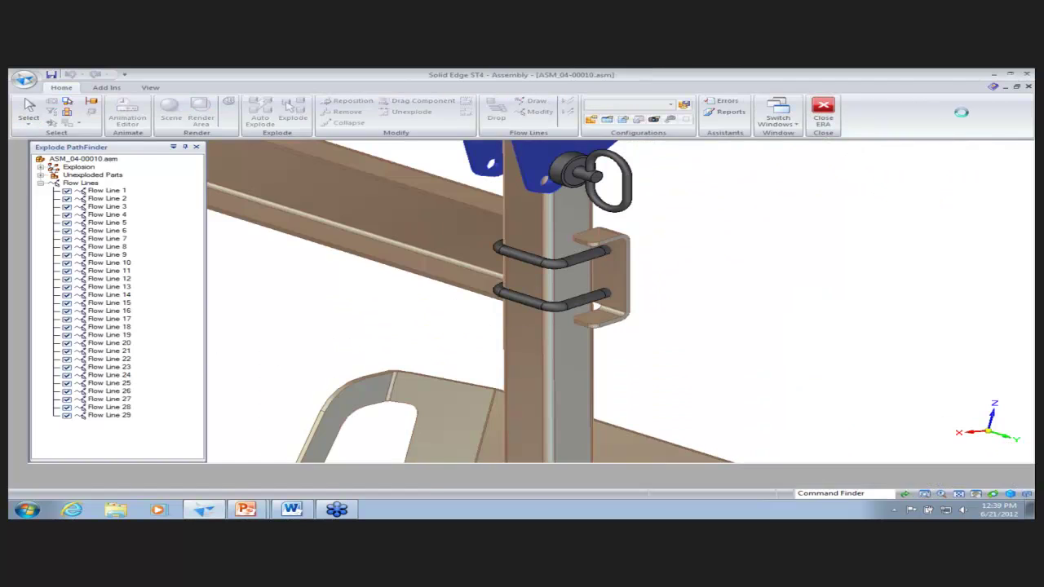
left_click(1029, 86)
left_click(537, 327)
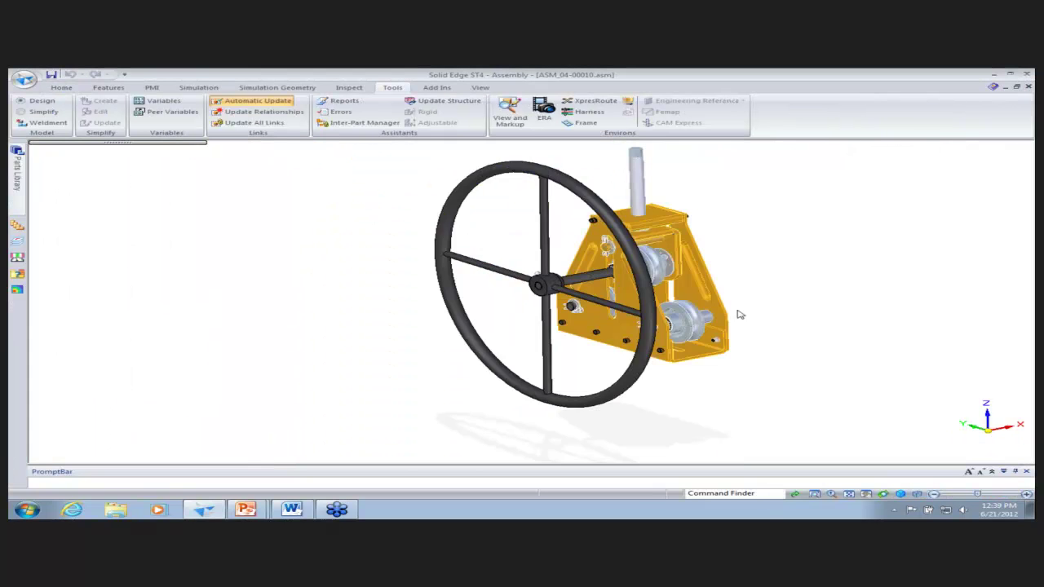
Open the Tube Roller - dsv assembly in the Explode - Render - Animate environment and apply its Exp 1 configuration.
middle_click_drag(836, 312, 821, 310)
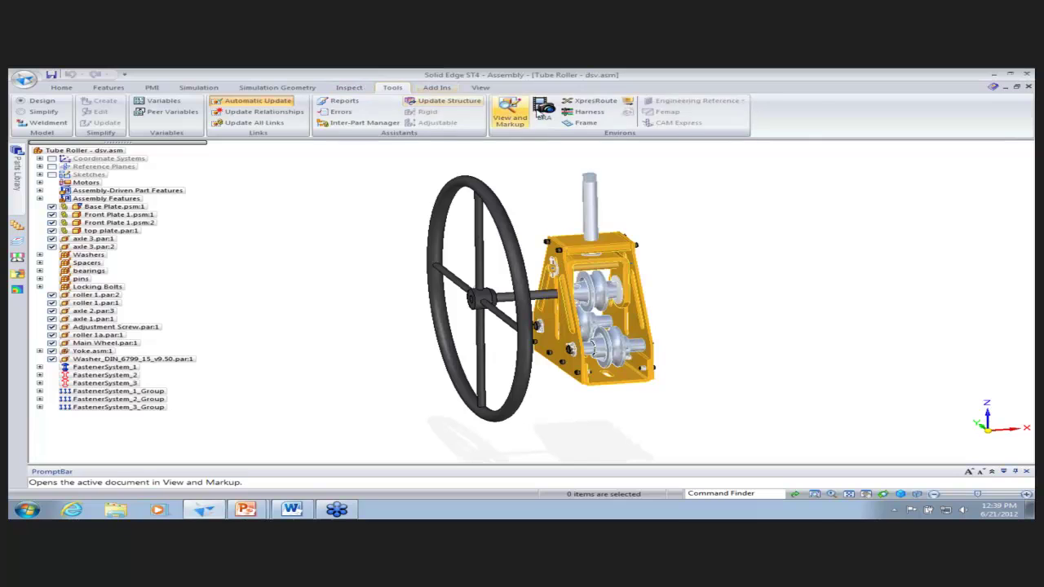
left_click(542, 110)
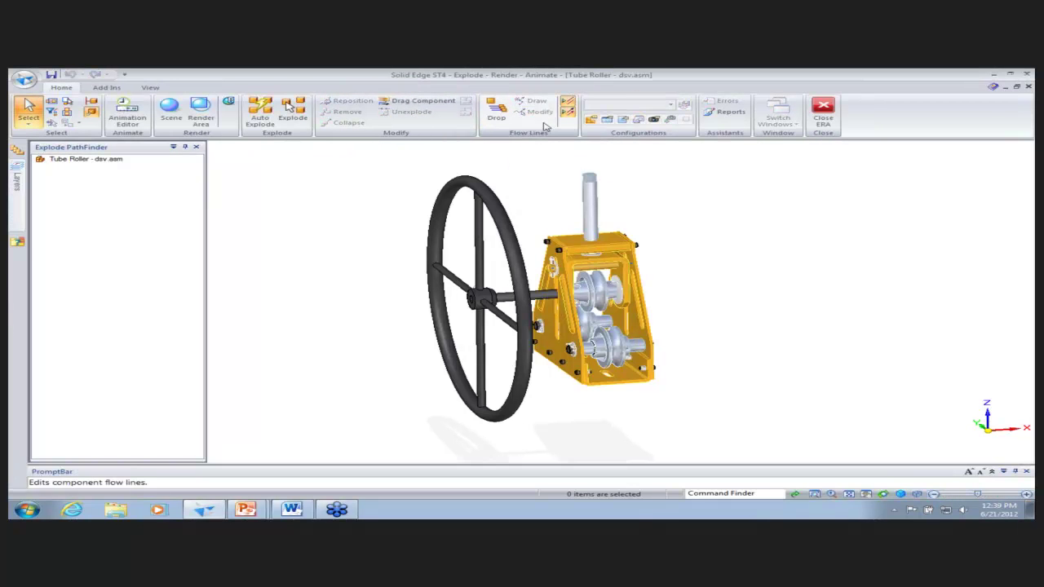
left_click(671, 105)
left_click(627, 135)
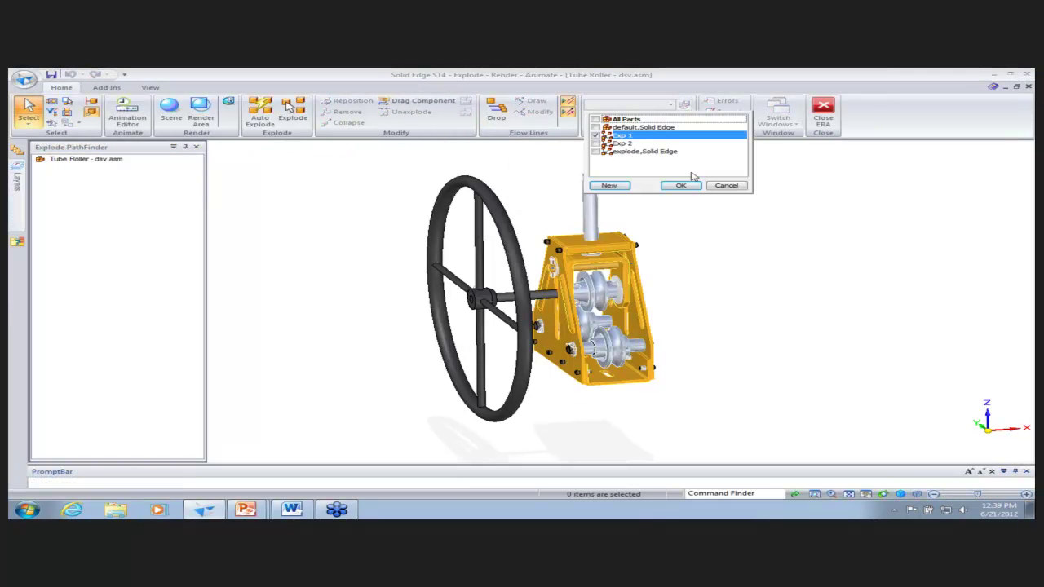
left_click(699, 186)
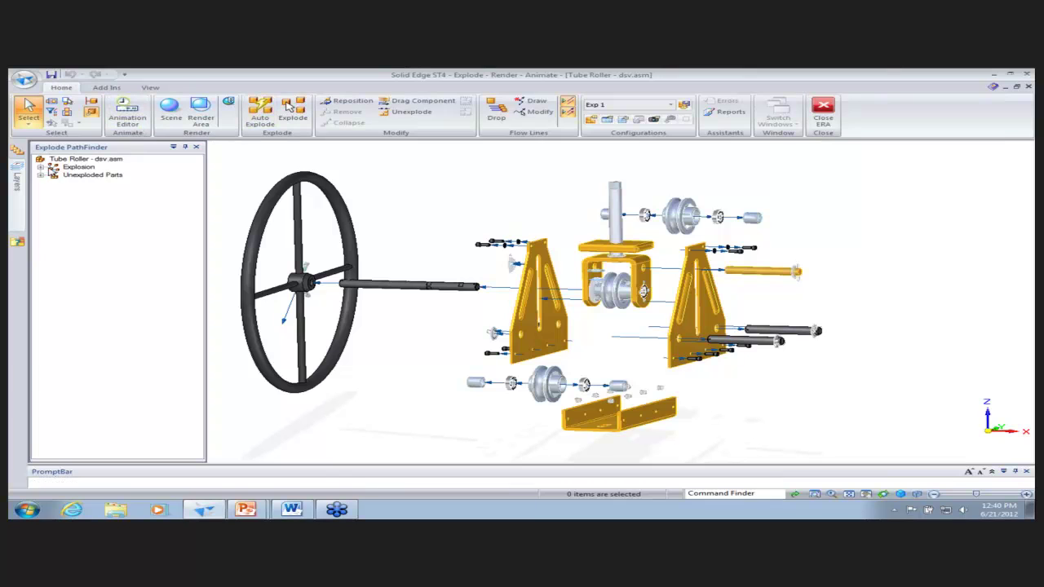
Expand the explosion tree through Group 9 and Event Group 4 to Front Plate 1.psm:1, and select its 100 mm event.
left_click(41, 167)
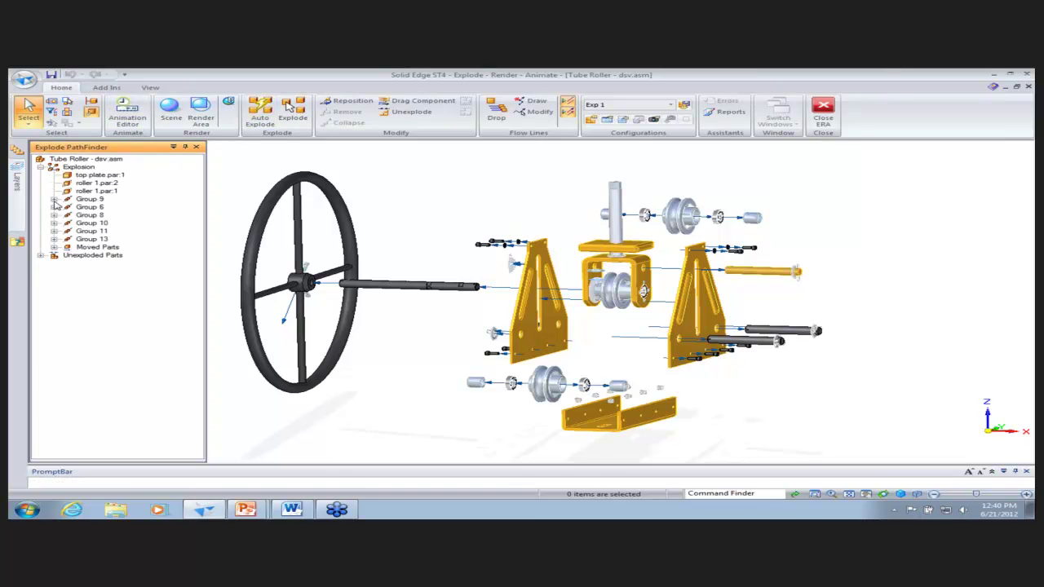
left_click(54, 199)
left_click(68, 208)
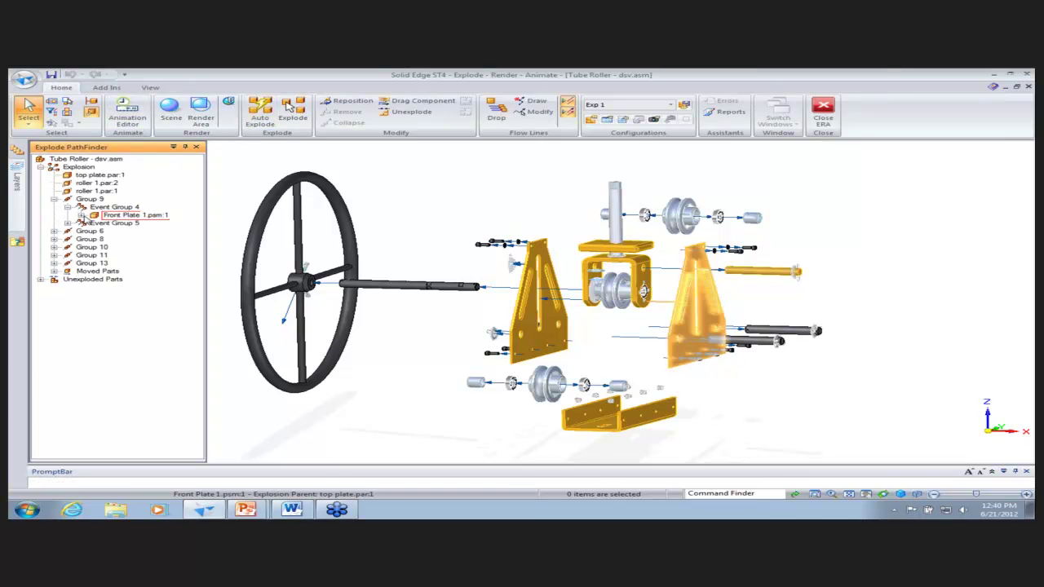
left_click(80, 214)
left_click(124, 224)
left_click(124, 225)
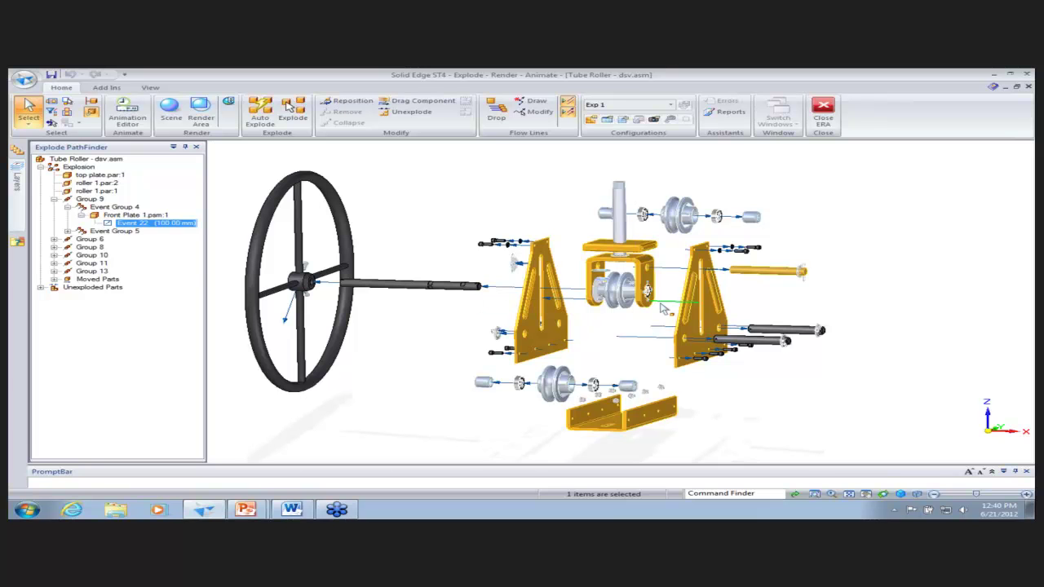
Drop the Exp 1 explosion's event flow lines into annotation flow lines and expand the resulting list of flow lines.
left_click(496, 118)
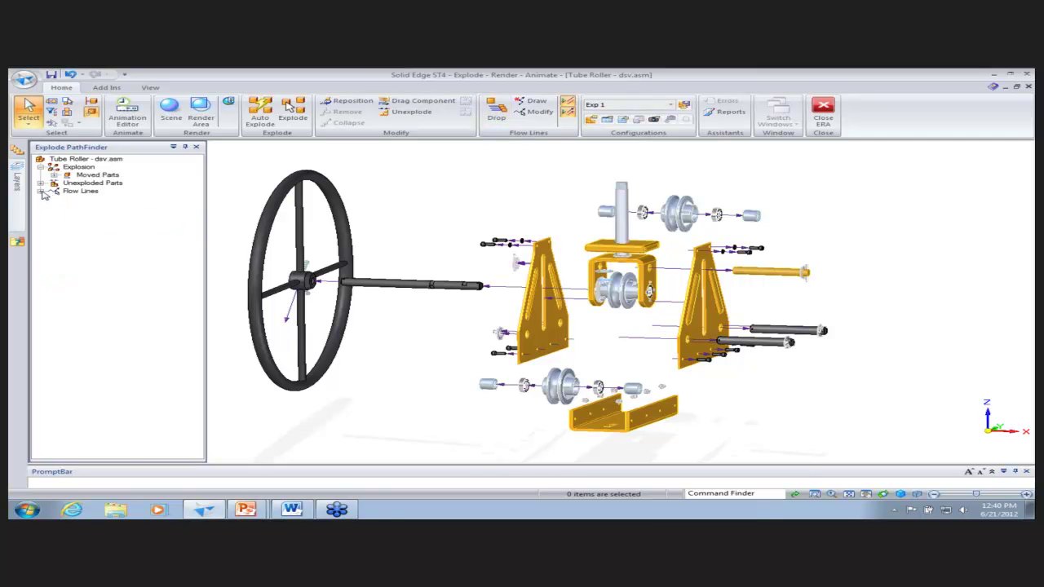
left_click(42, 191)
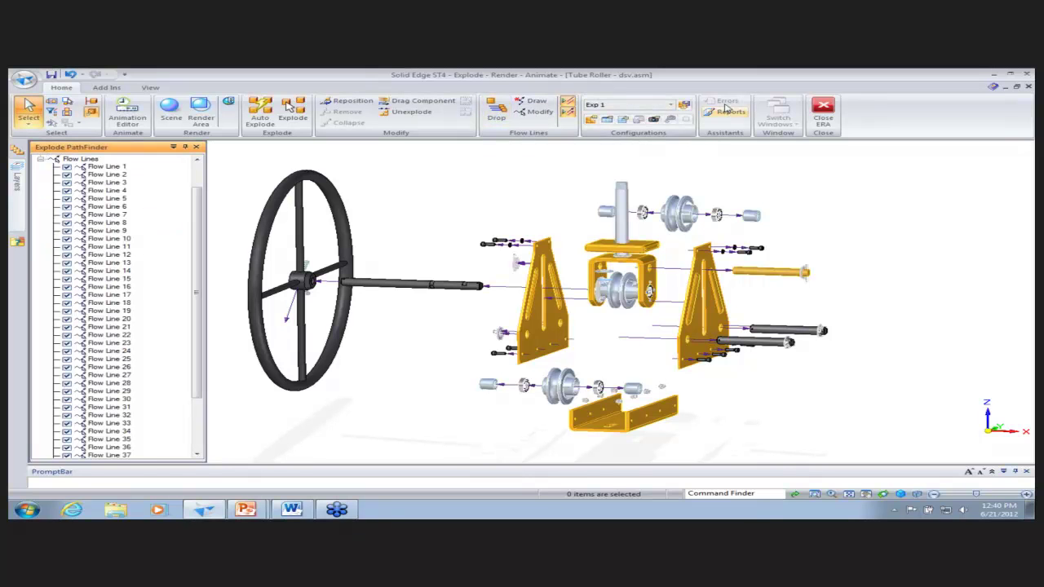
Apply the Exp 2 configuration to the Tube Roller assembly.
left_click(672, 104)
left_click(622, 143)
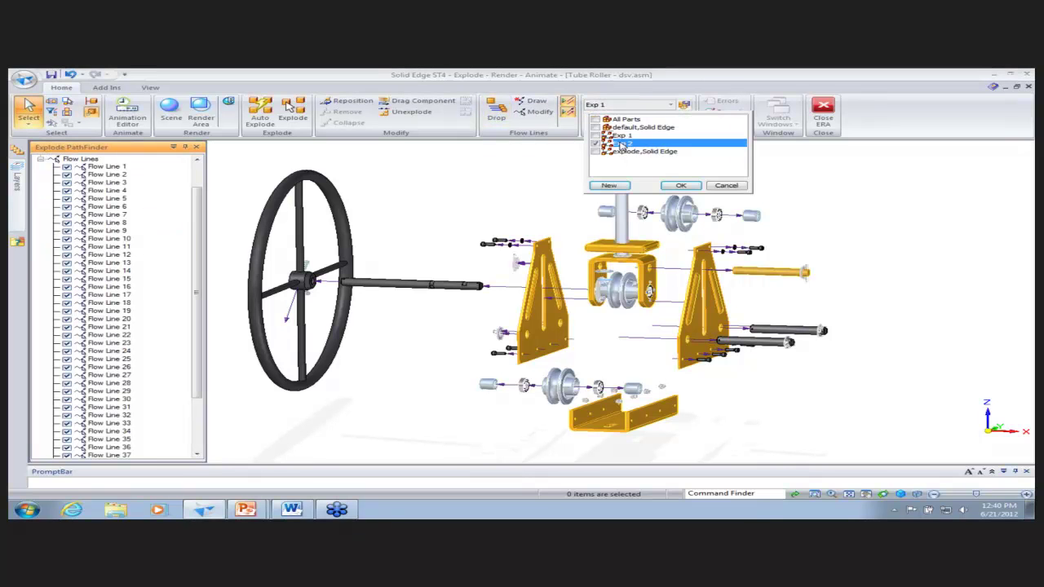
left_click(681, 185)
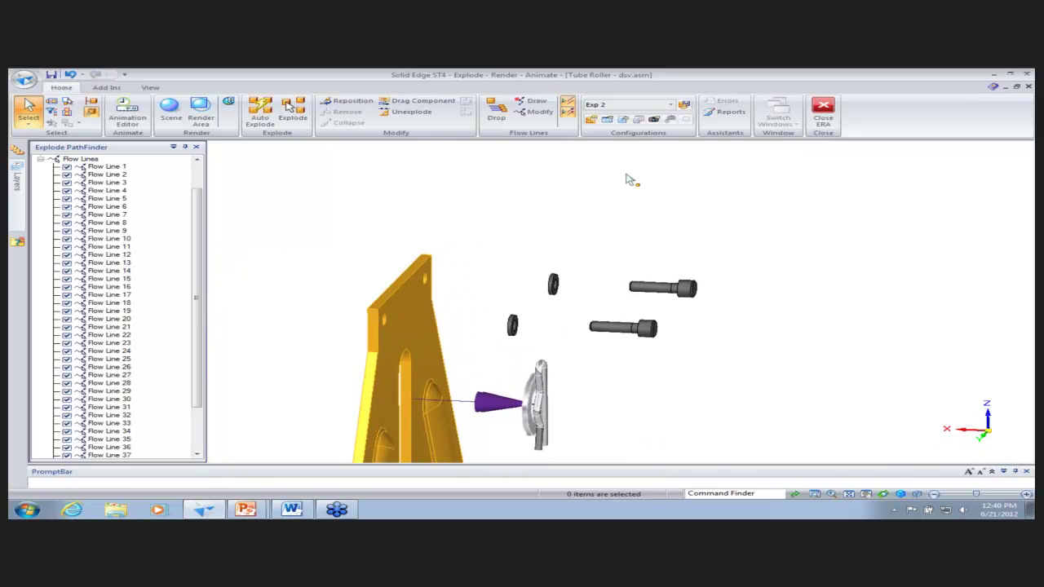
Draw an annotation flow line from the tip circle of the upper M6x20 screw to the upper hole in the yellow plate.
left_click(537, 102)
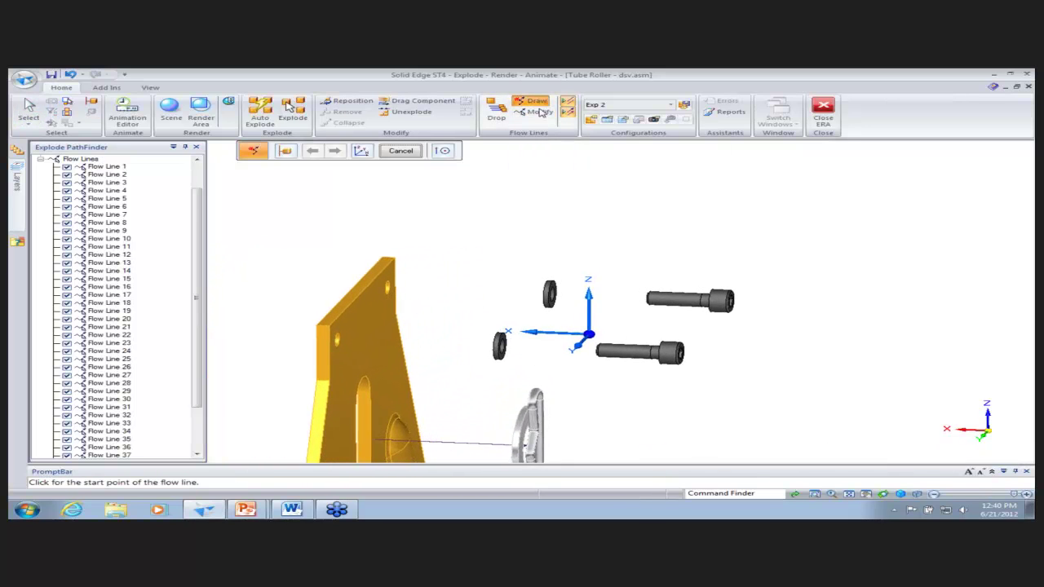
left_click(658, 303)
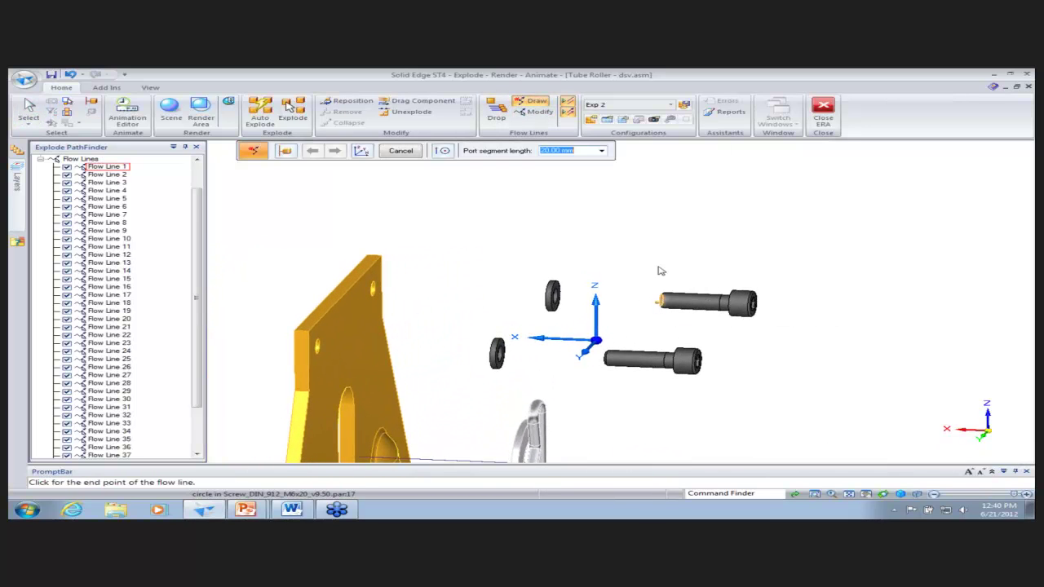
left_click(374, 291)
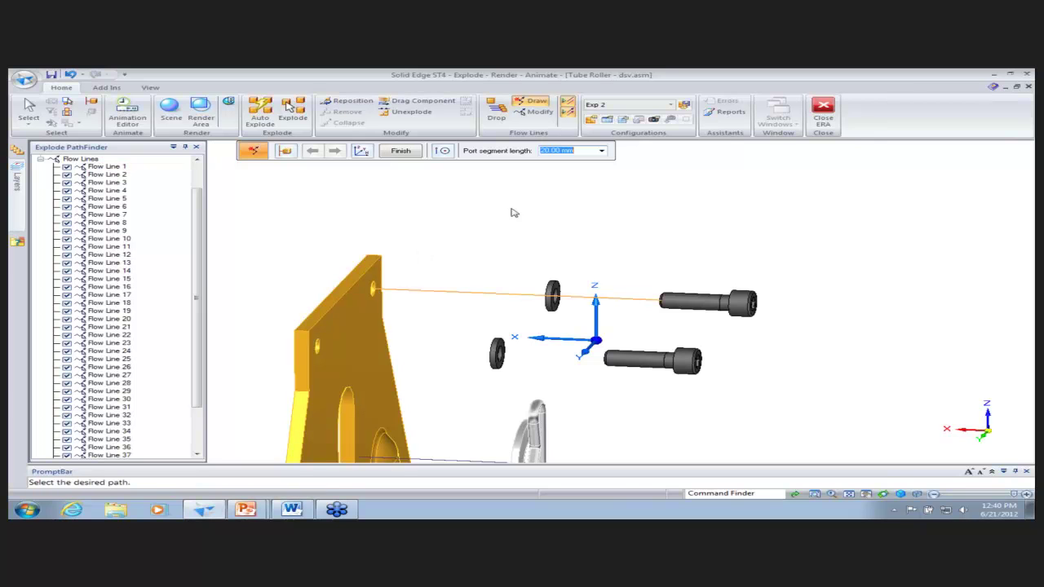
left_click(536, 112)
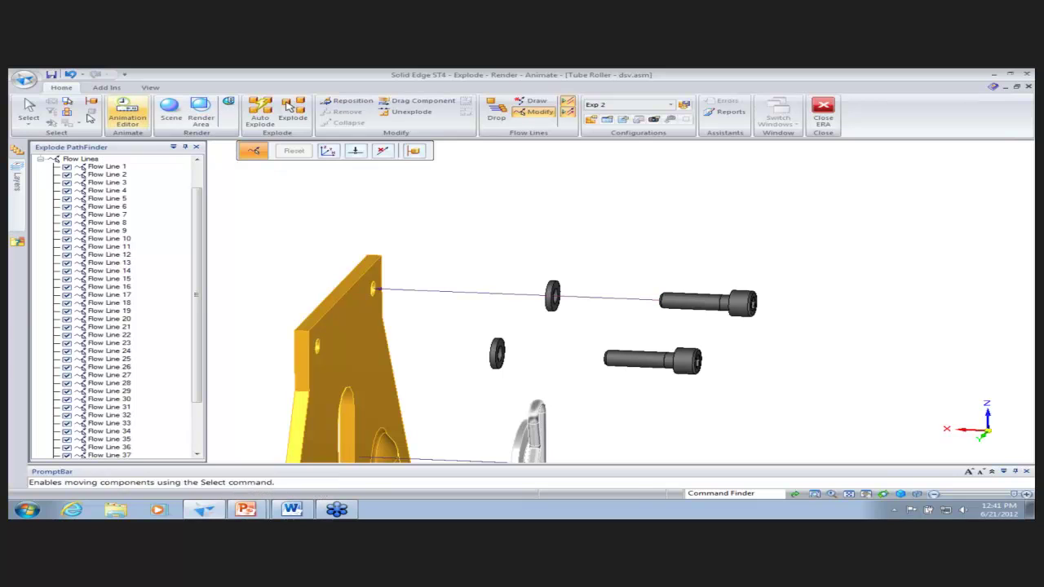
Move the upper screw and its washer together about 25.7 mm upward along the Z axis with Drag Component.
left_click(29, 110)
left_click_drag(500, 262, 816, 333)
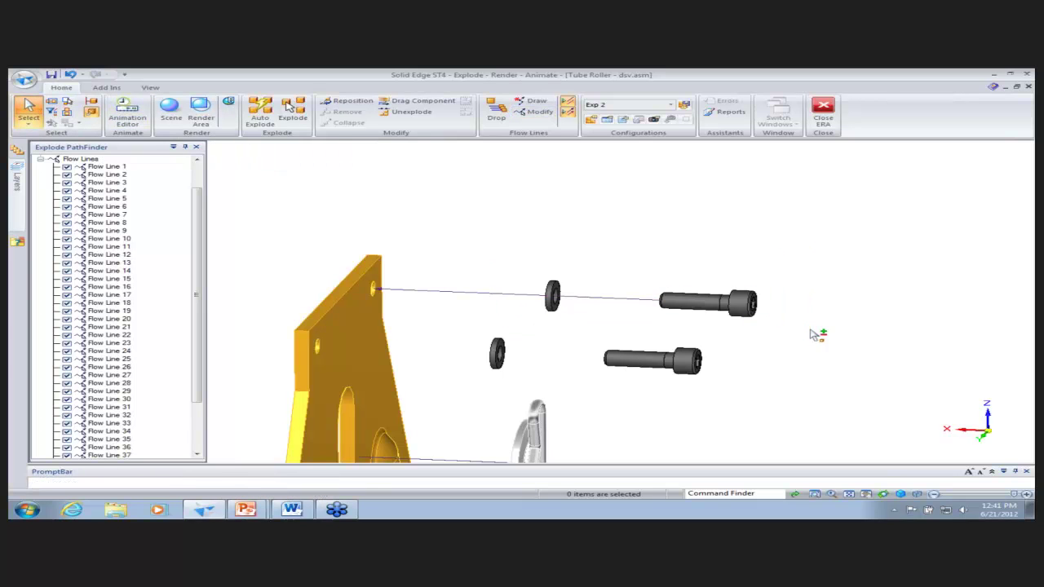
left_click(393, 101)
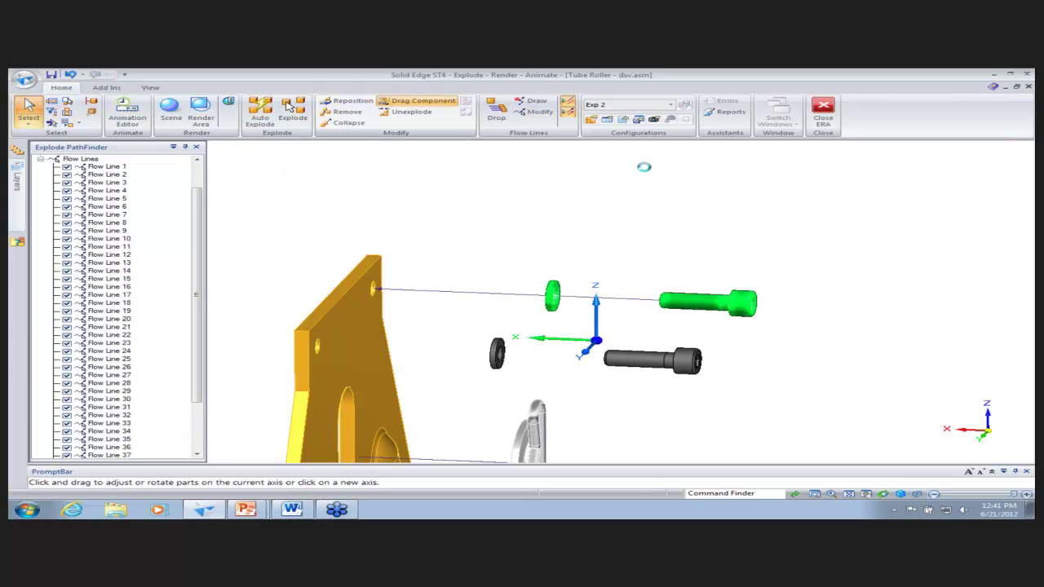
left_click(596, 312)
left_click_drag(619, 284, 599, 228)
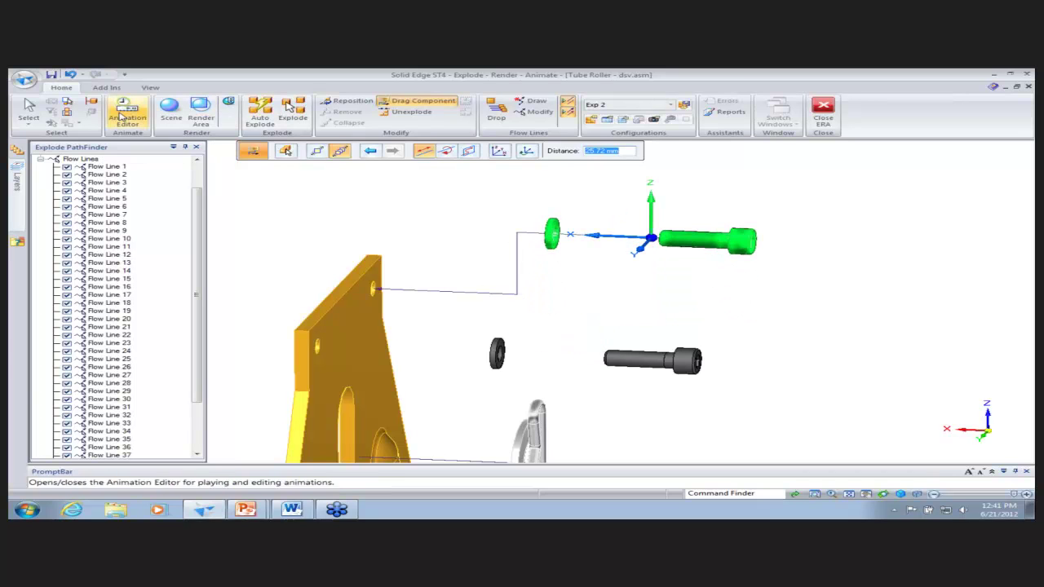
left_click(28, 107)
Modify the screw's flow line by shifting its vertical segment out of line, and move it back into line with the other segments.
left_click(531, 113)
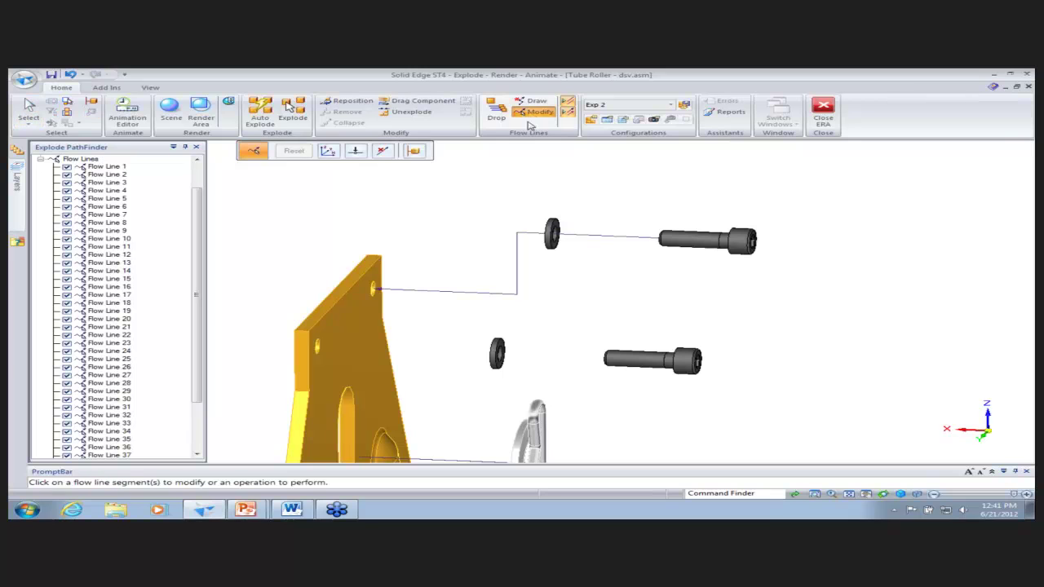
mouse_move(517, 258)
left_mouse_down()
mouse_move(497, 248)
mouse_move(502, 265)
mouse_move(489, 265)
mouse_move(537, 263)
left_mouse_up()
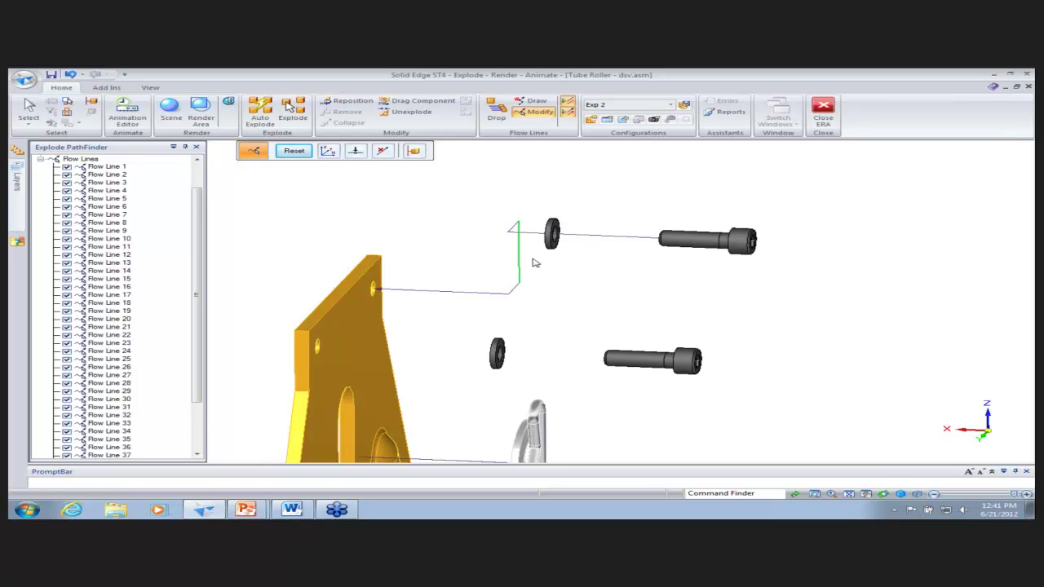
scroll(586, 284, "up", 3)
scroll(591, 285, "up", 2)
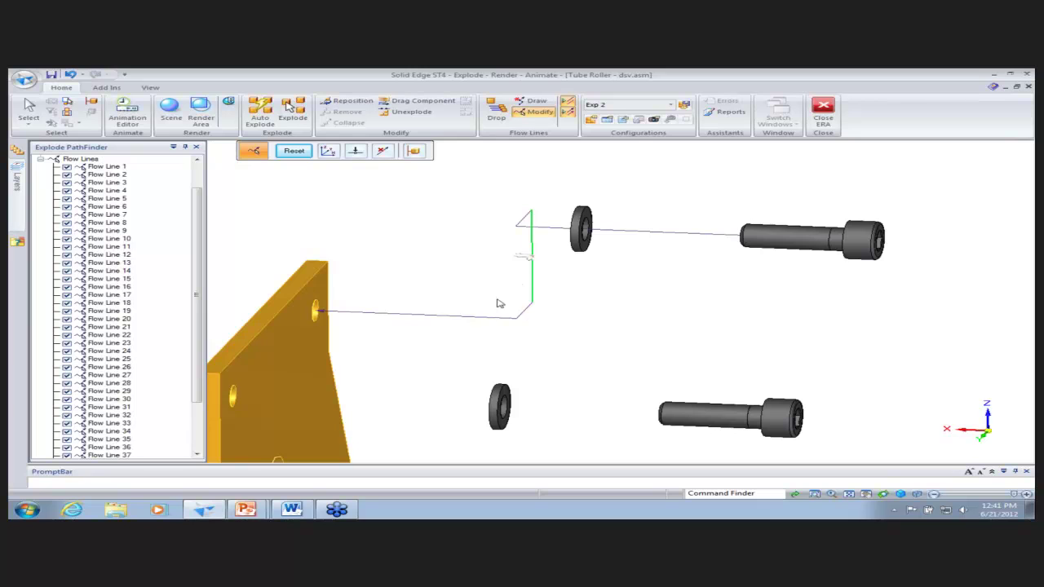
left_click_drag(534, 265, 414, 318)
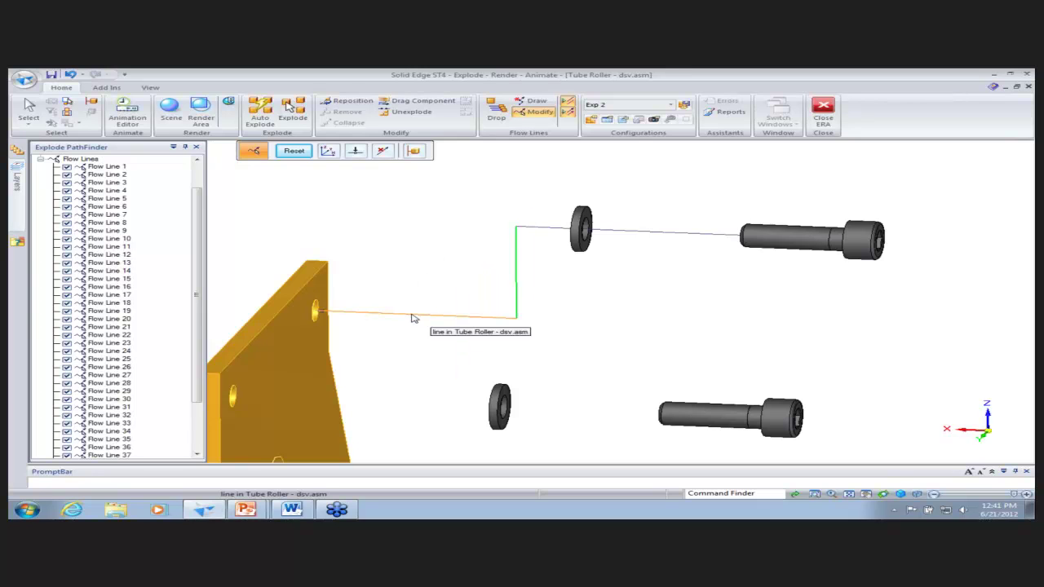
left_click(604, 323)
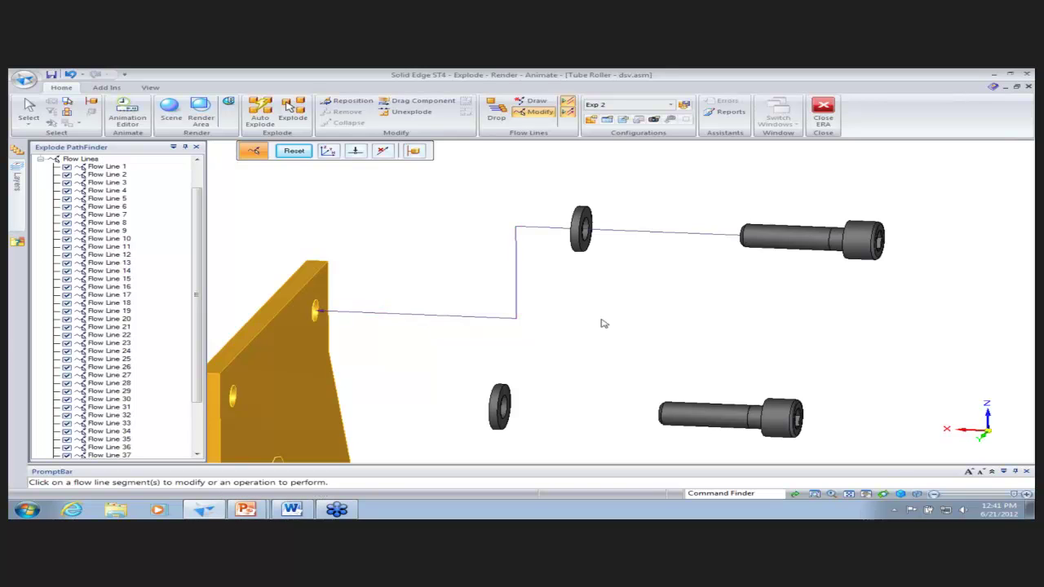
key("ctrl+Left")
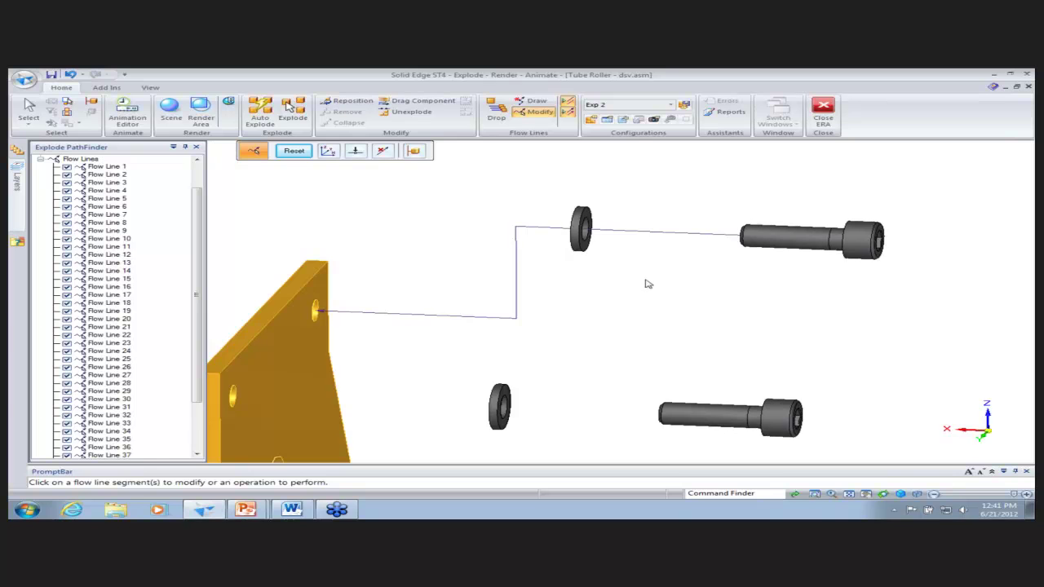
Pull the flow line's end off the upper screw onto the washer's hole, and extend it back to the screw tip.
left_click(643, 235)
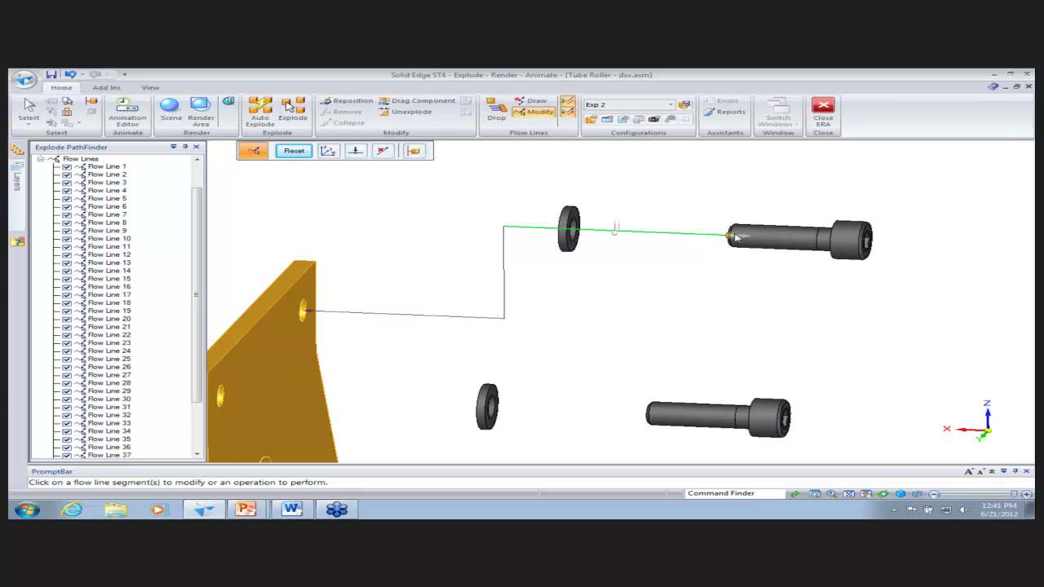
left_click_drag(741, 238, 659, 235)
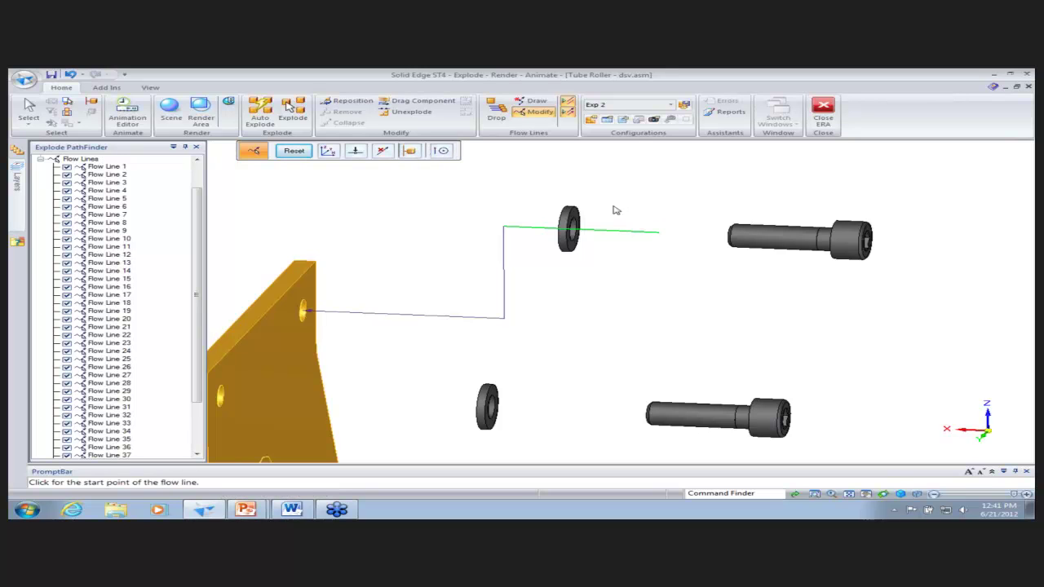
left_click(578, 225)
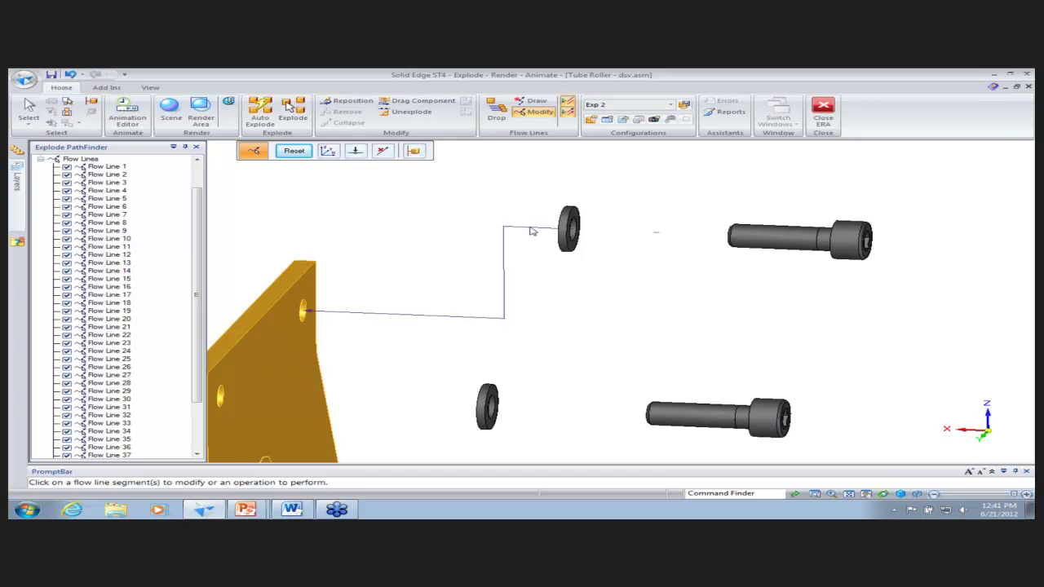
left_click(575, 233)
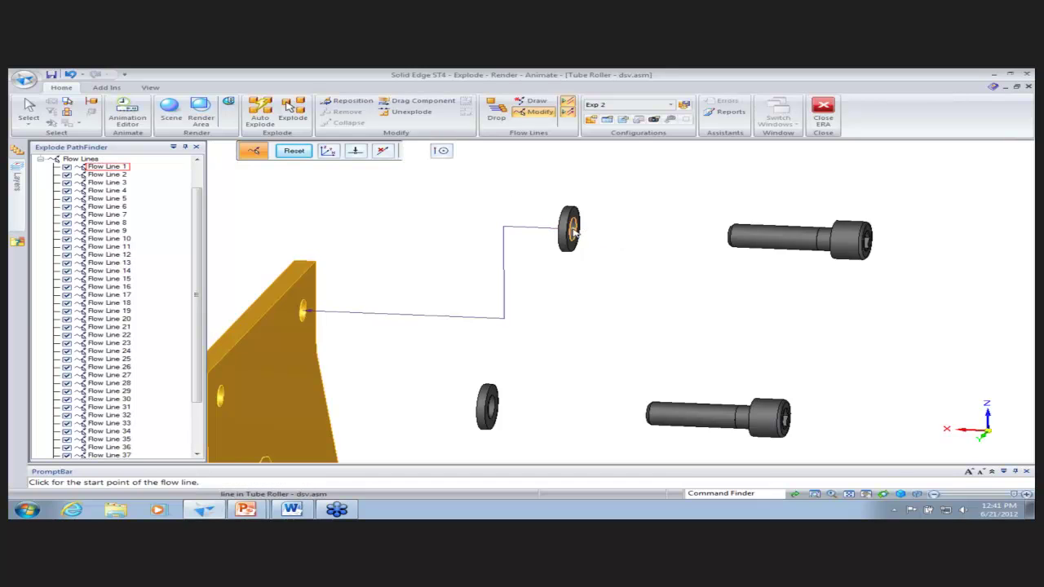
left_click(720, 238)
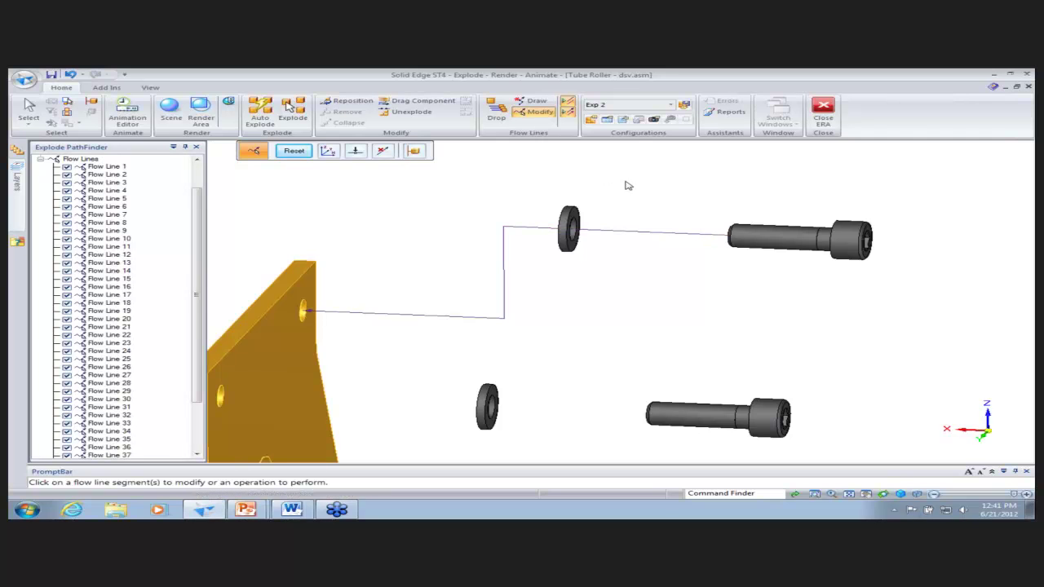
scroll(628, 186, "down", 5)
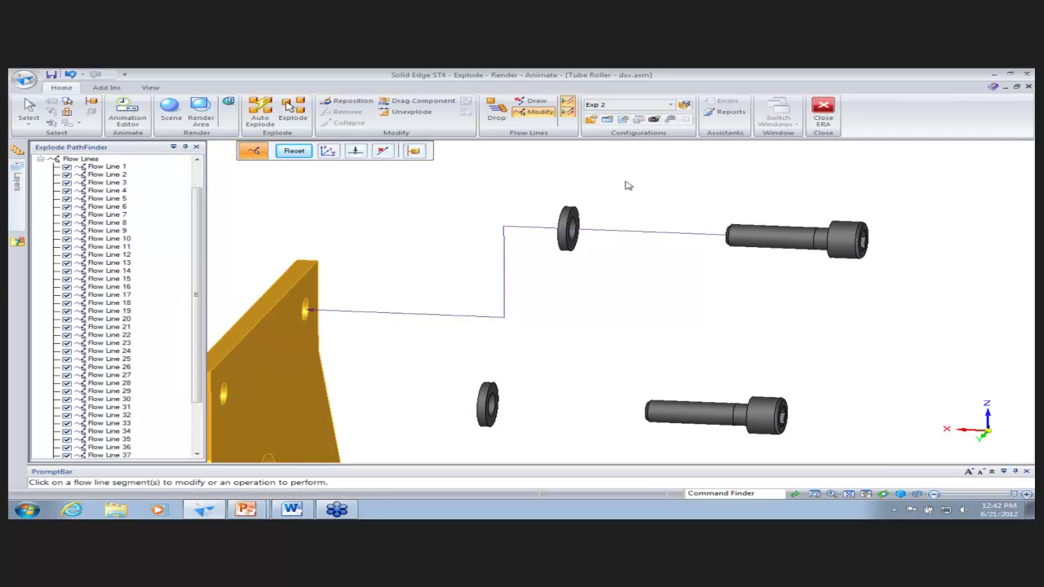
key("Escape")
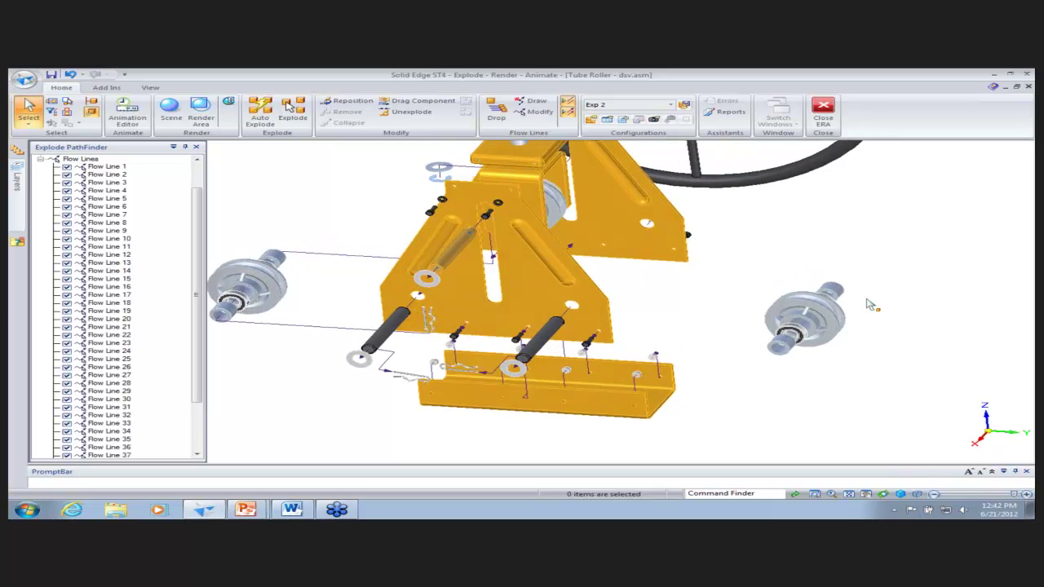
Move the exploded roller with its bearings and bushings about 175 mm toward the plates along the negative Y axis.
left_click_drag(706, 245, 891, 424)
left_click(423, 100)
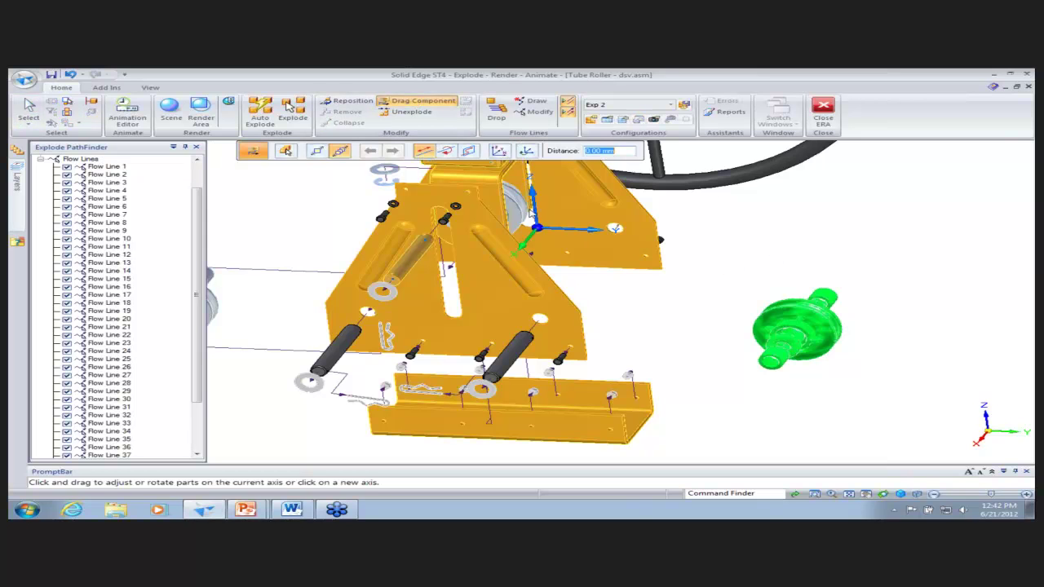
left_click_drag(863, 329, 848, 248)
left_click_drag(909, 257, 793, 327)
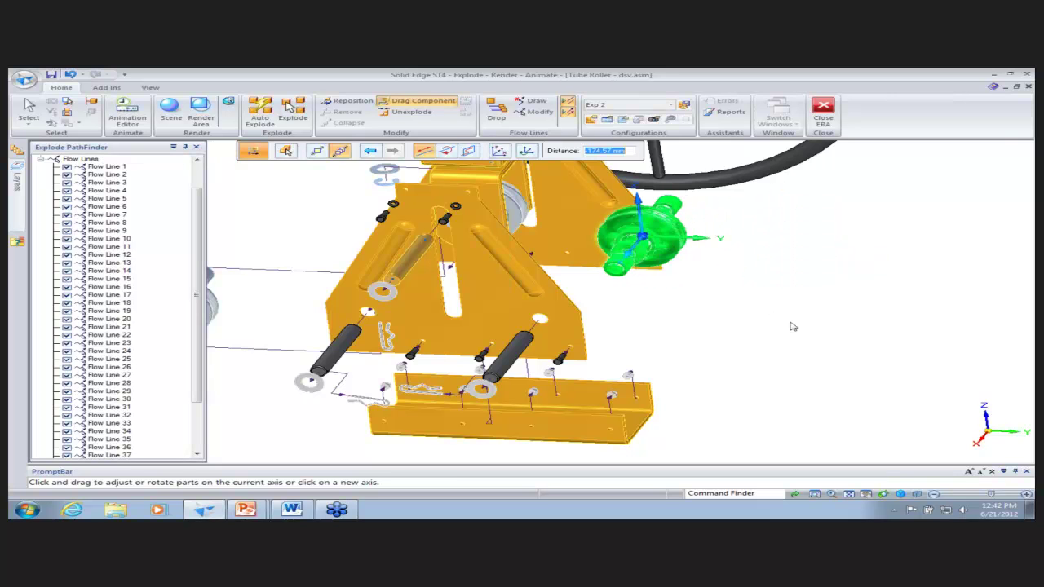
right_click(792, 327)
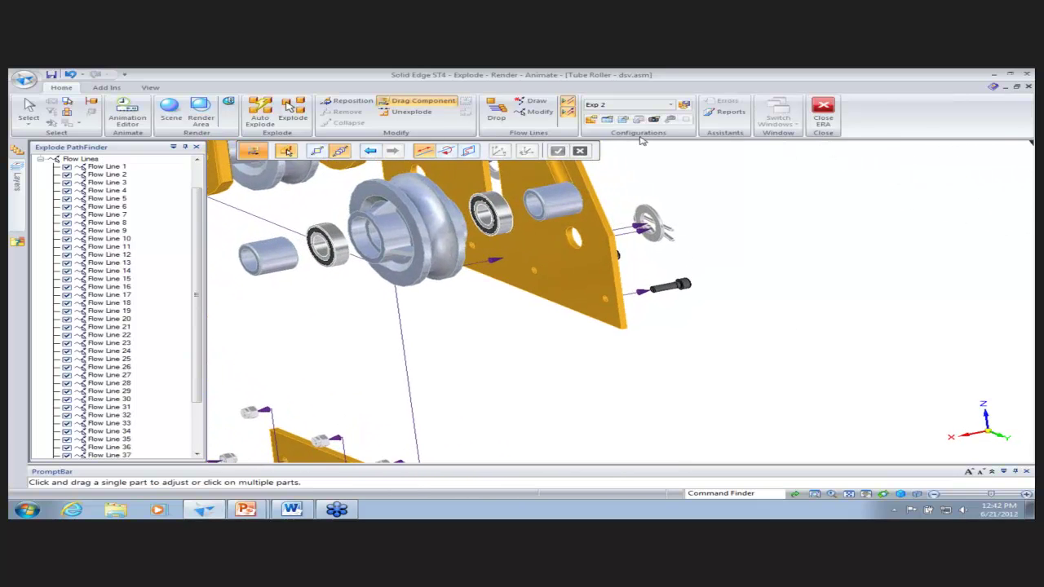
Set an annotation flow line's start at the large hole in Front Plate 1.psm:2 and its end at the nearest roller bushing.
left_click(536, 101)
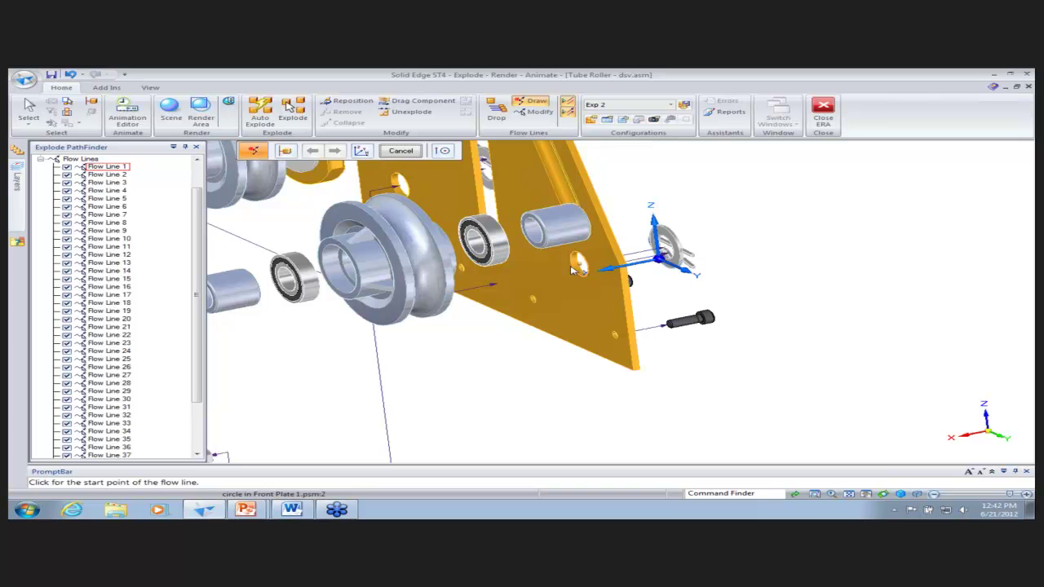
left_click(574, 270)
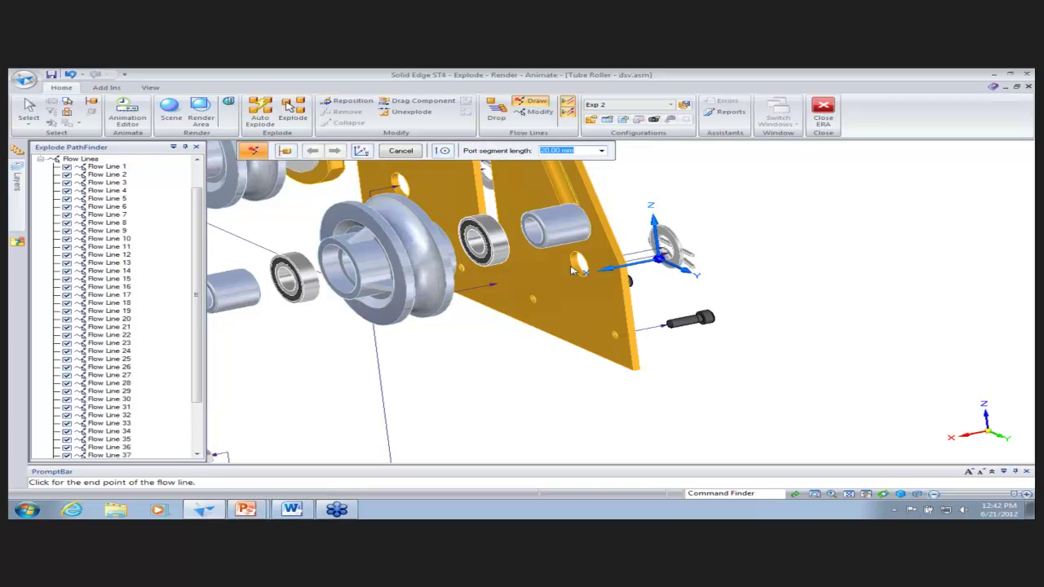
middle_click_drag(595, 222, 476, 249)
left_click(471, 254)
middle_click_drag(690, 190, 690, 190)
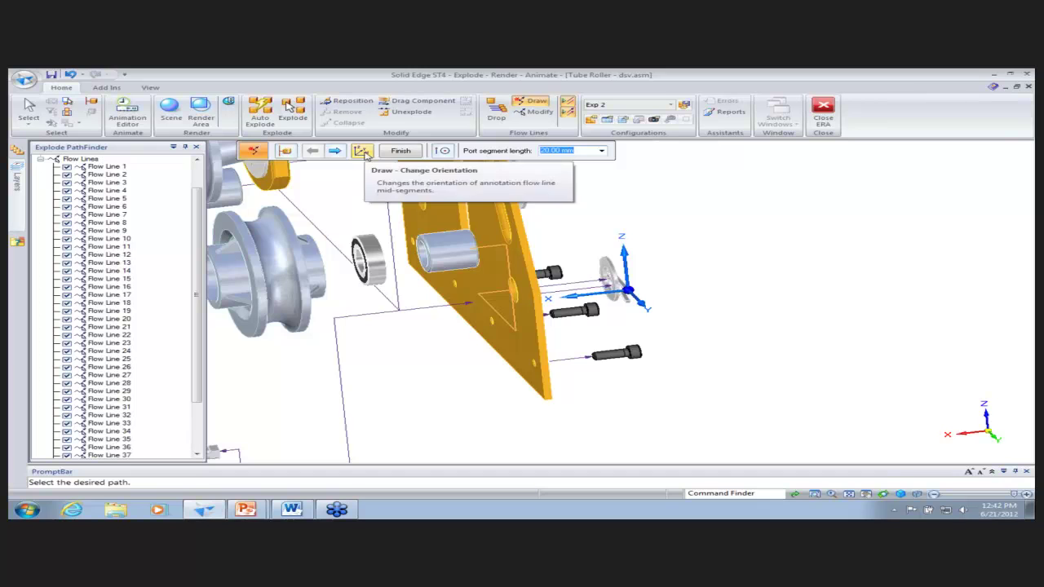
Reorient the flow line's mid-segments to the front plate's narrow edge face, choose the next path and finish the line.
left_click(362, 152)
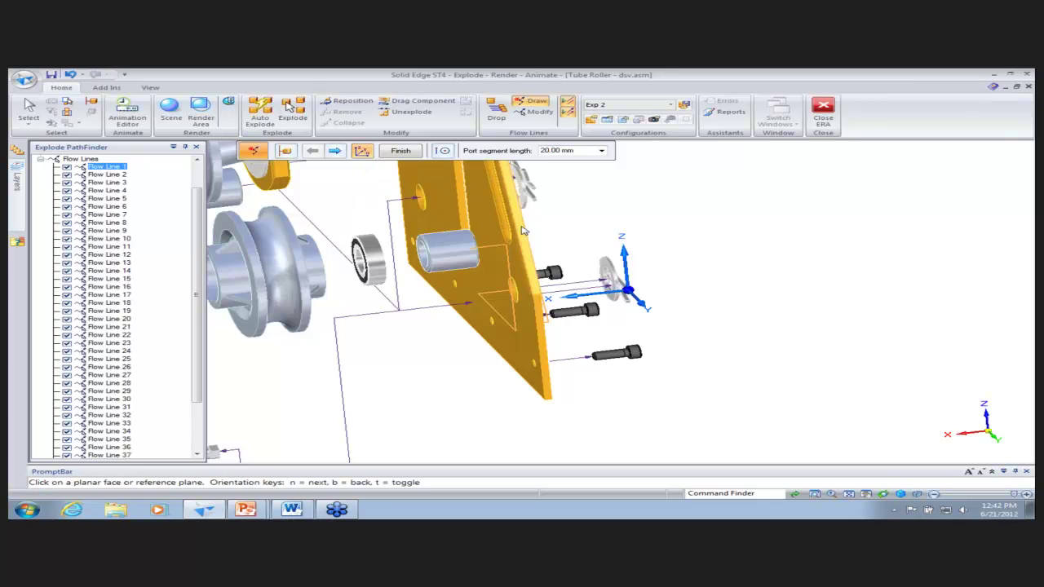
left_click(524, 231)
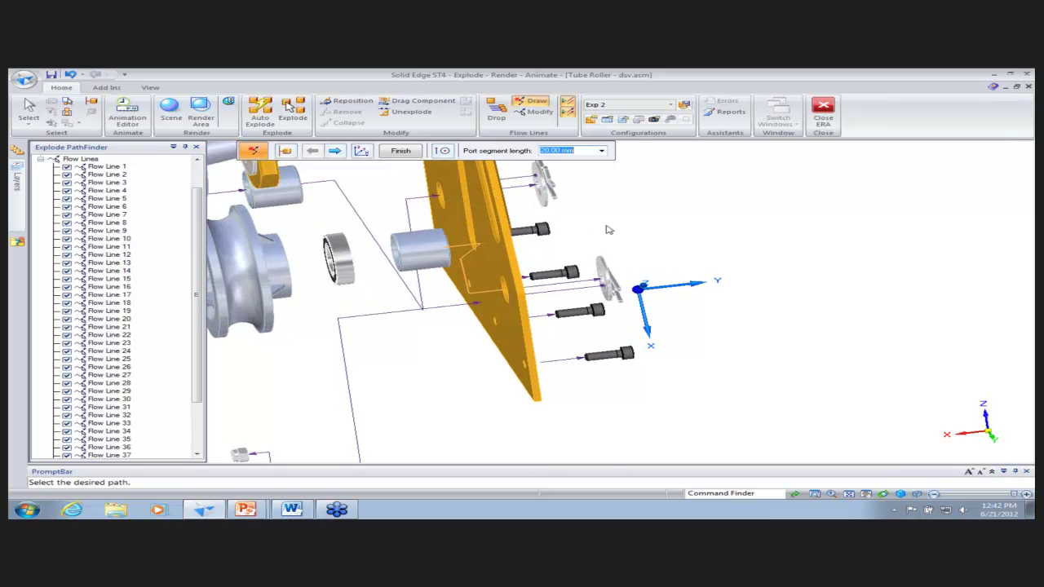
left_click(334, 153)
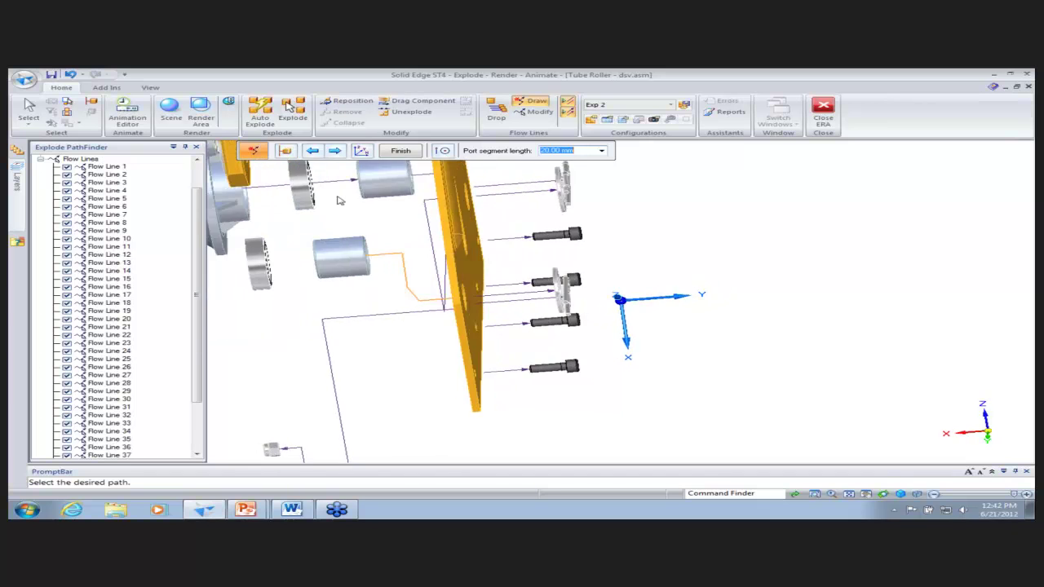
right_click(341, 239)
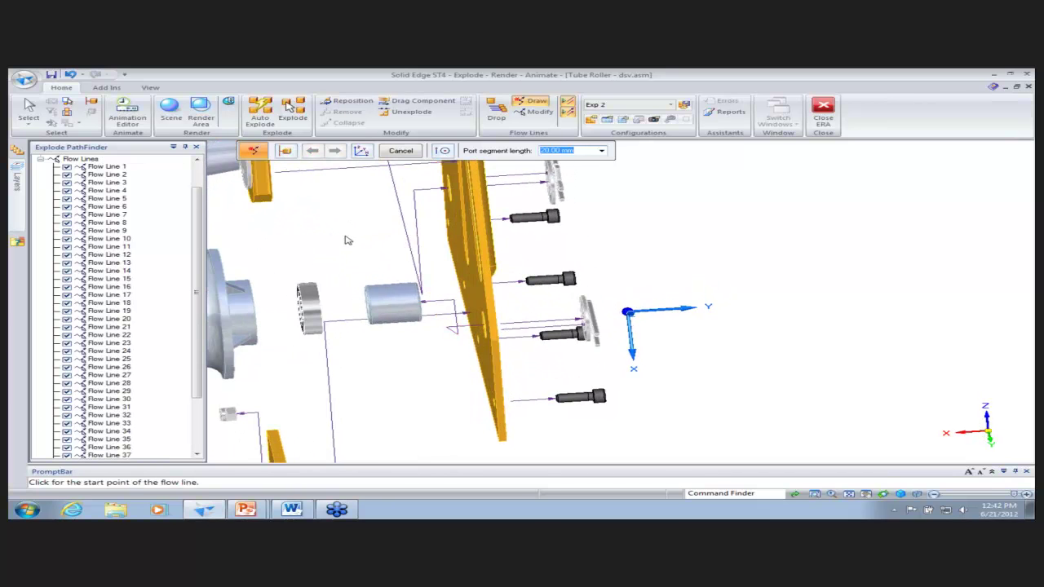
Draw another annotation flow line from the bushing through the bearing to the end of the roller hub.
left_click(397, 305)
left_click(292, 306)
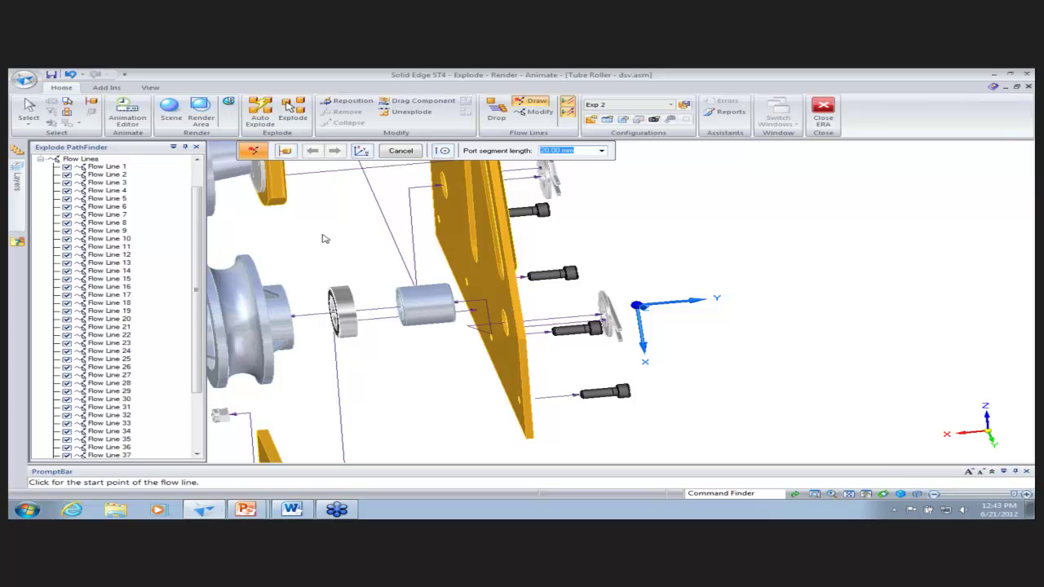
Begin another annotation flow line and reorient its mid-segments to the narrow edge face of Front Plate 1.psm:1.
key("Escape")
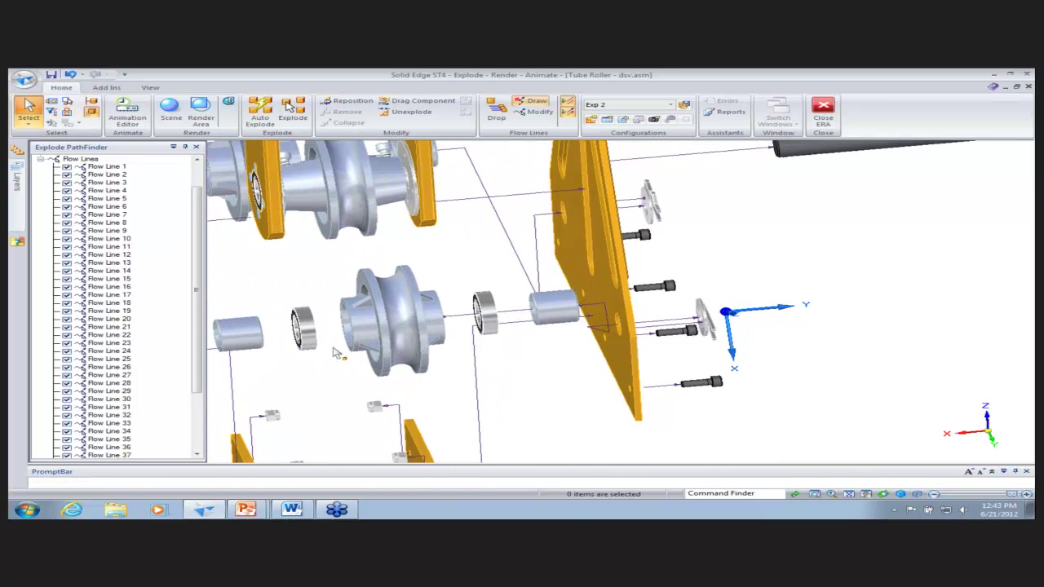
left_click(532, 102)
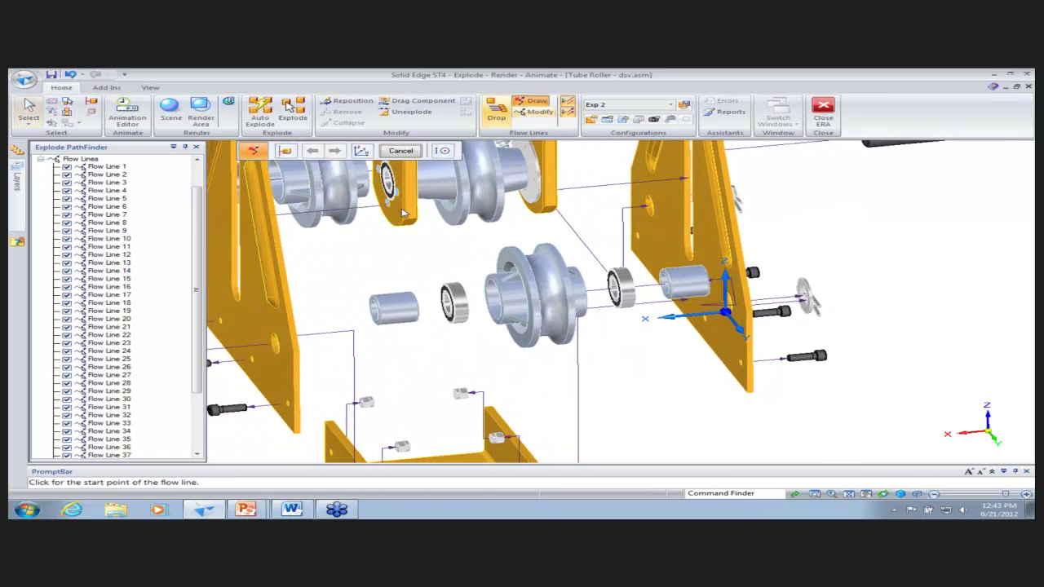
left_click(362, 150)
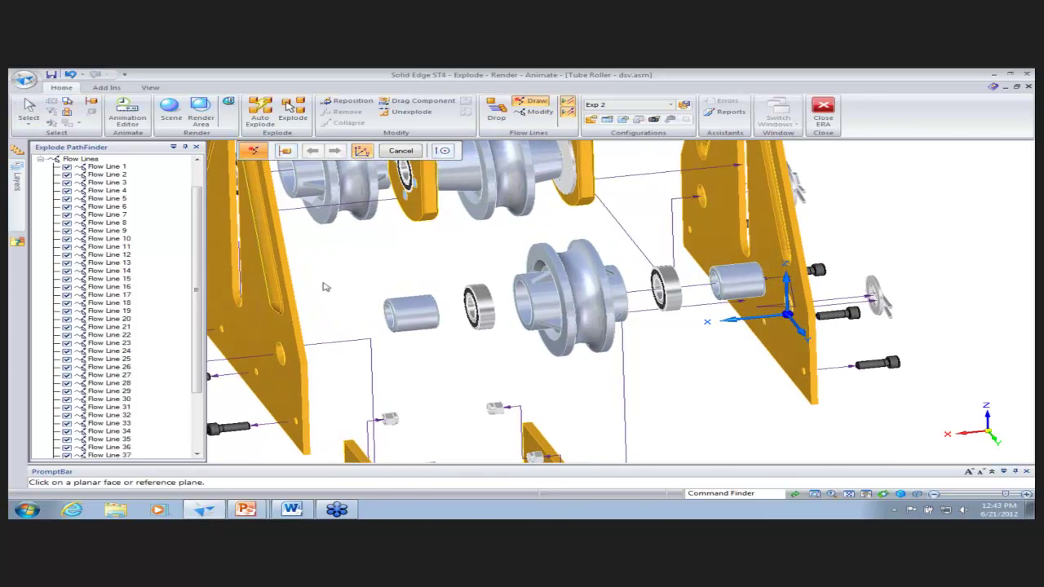
left_click(296, 309)
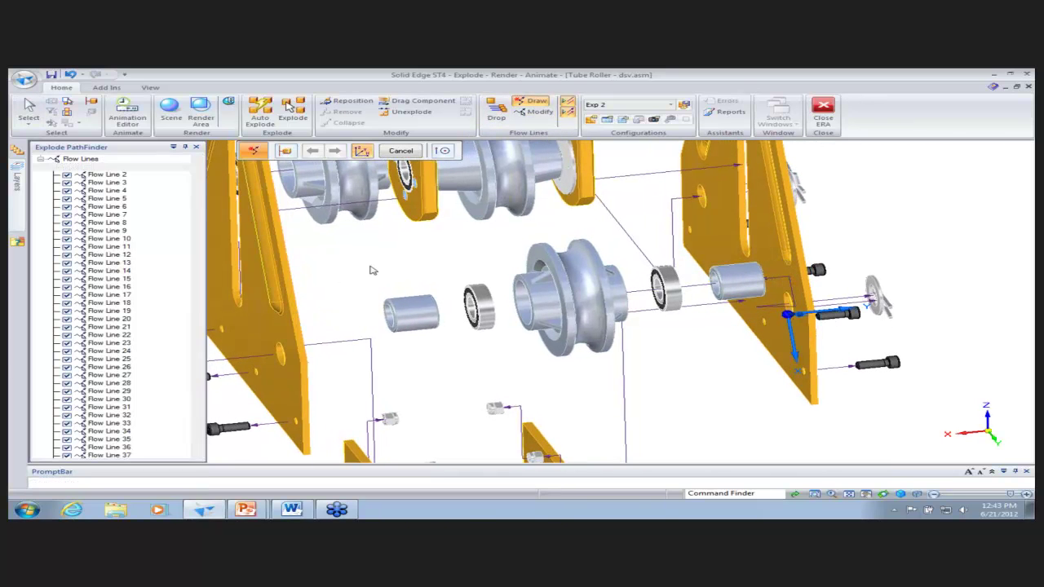
scroll(356, 300, "up", 1)
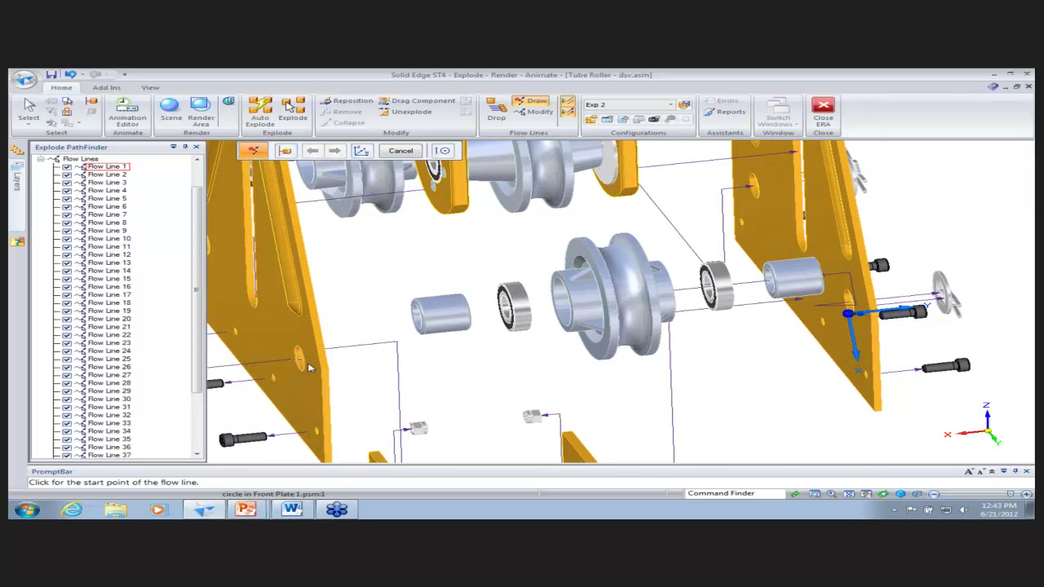
Set the flow line's start at the large hole in Front Plate 1.psm:1 and its end at the nearest roller bushing.
right_click(310, 369)
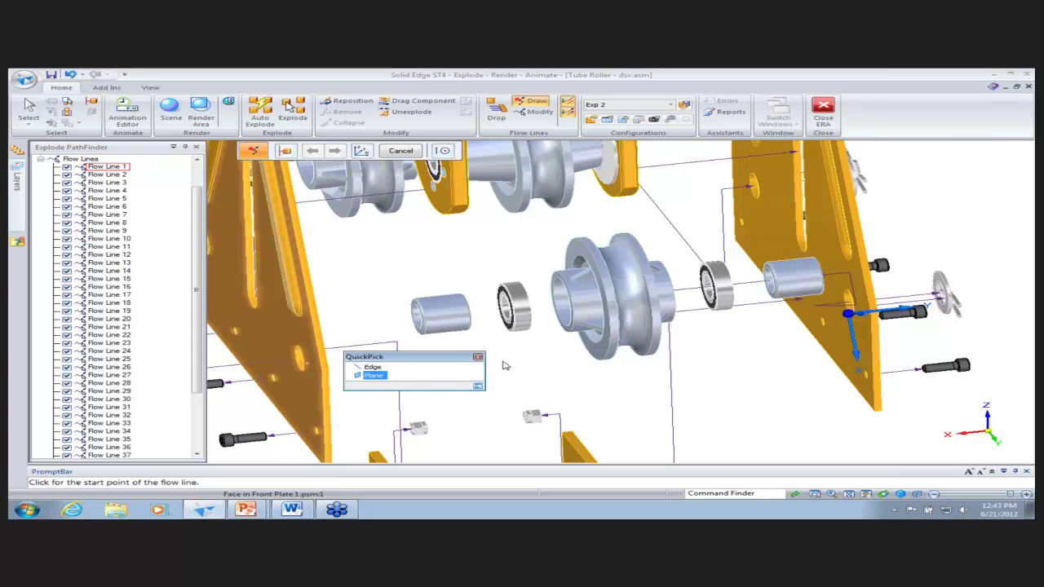
left_click(478, 357)
middle_click_drag(414, 364, 369, 314)
left_click(365, 311)
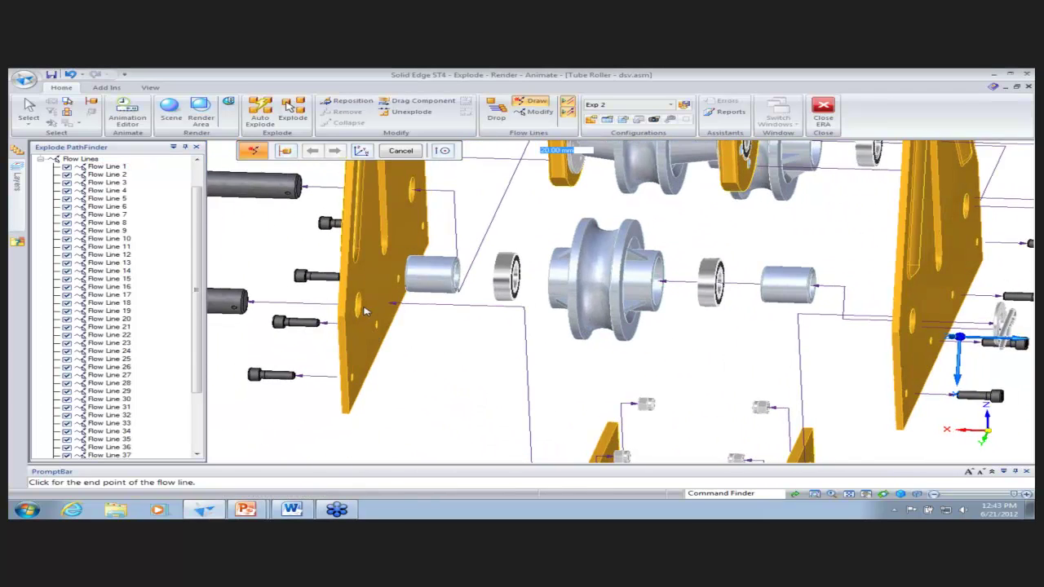
left_click(408, 273)
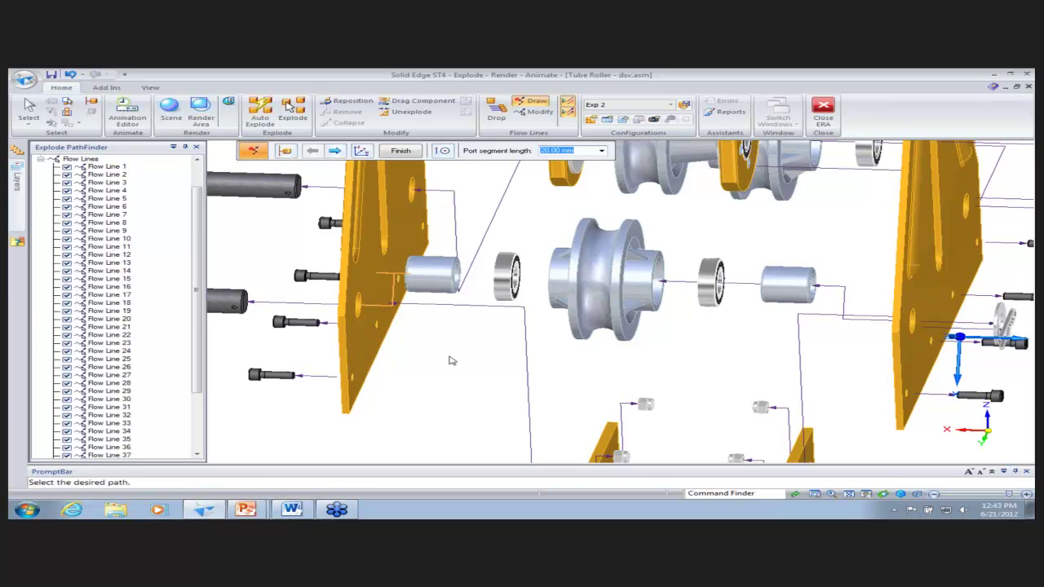
Choose the next path and finish the flow line, then draw another from the bushing through the bearing to the roller hub.
key("ctrl+f")
left_click(335, 152)
key("ctrl+i")
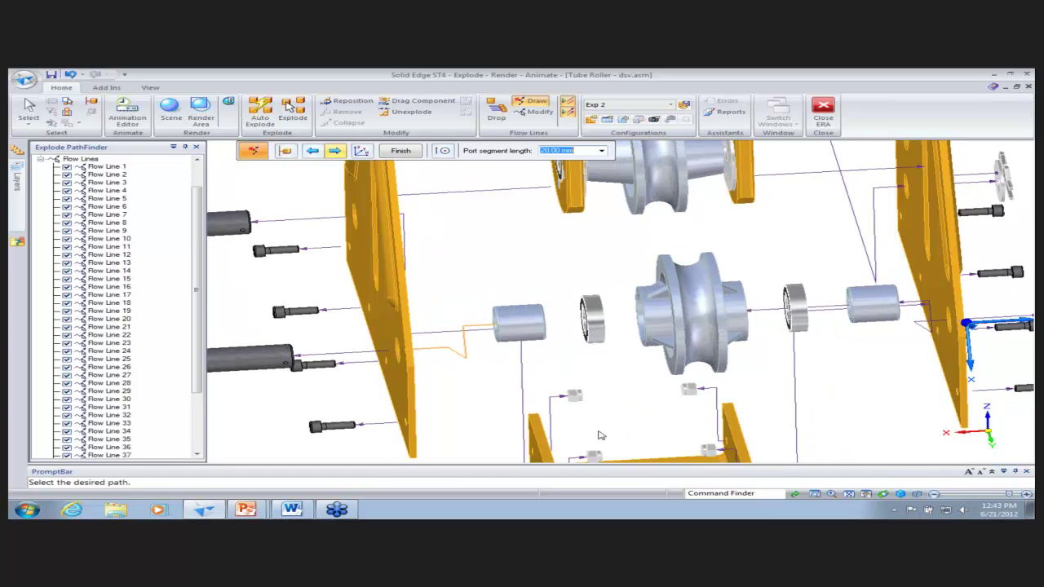
left_click(381, 248)
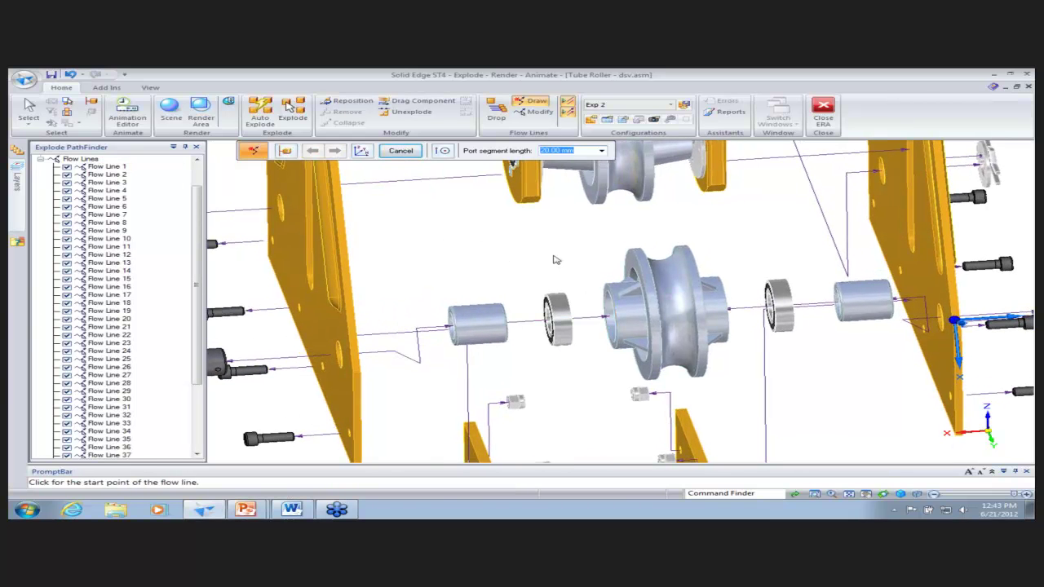
left_click(29, 108)
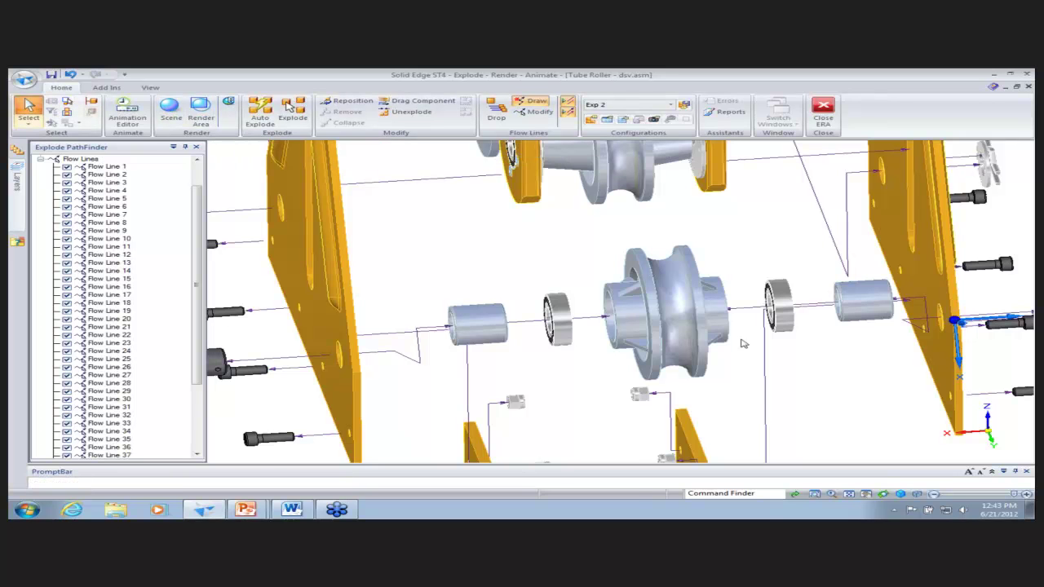
Move the exploded roller with its bearings, bushings and small fastener about 119 mm along the Y axis and about 120.5 mm downward.
middle_click_drag(763, 355, 531, 163)
left_click_drag(531, 163, 767, 366)
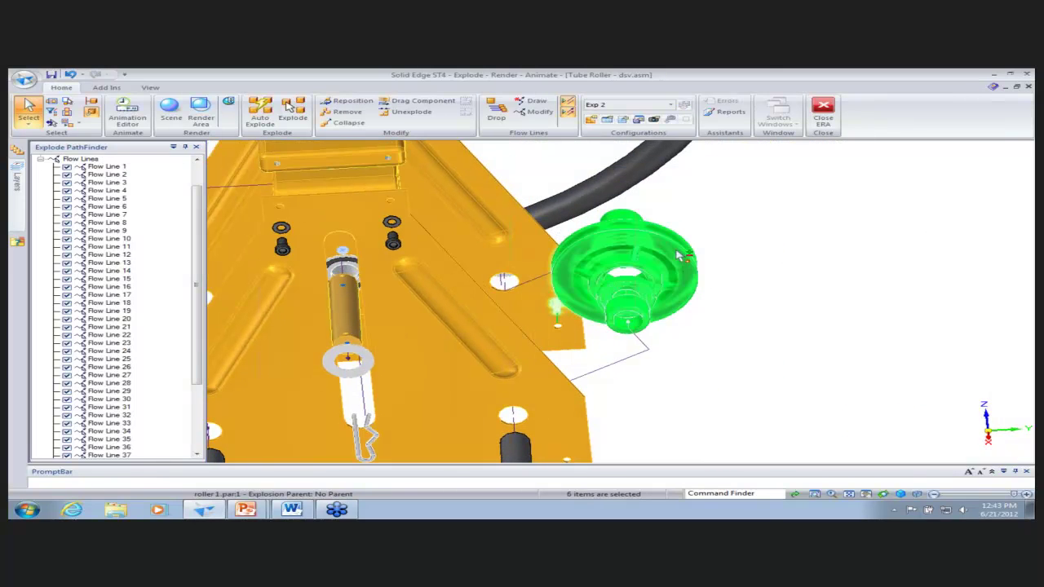
left_click(420, 100)
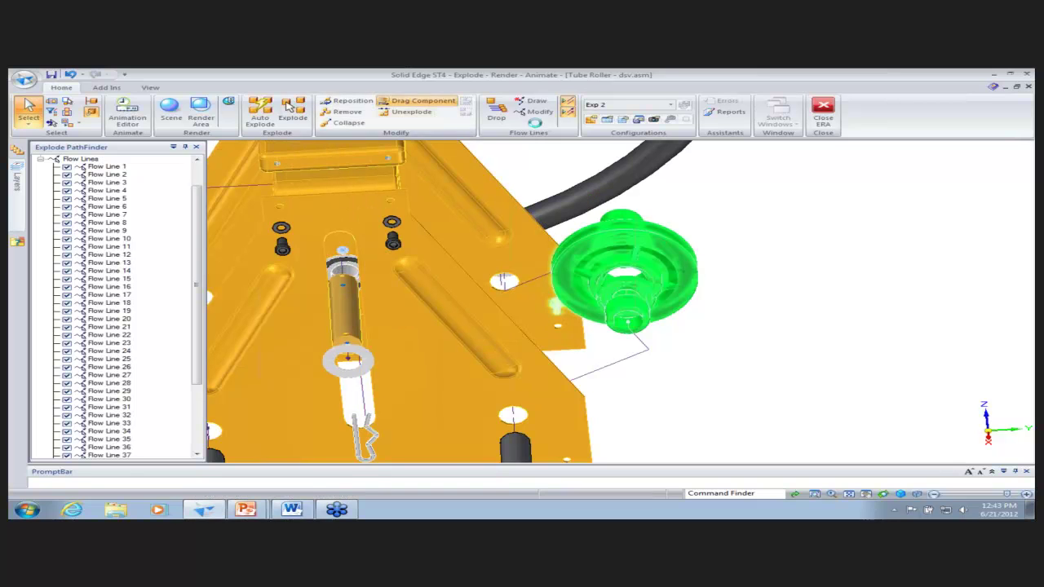
left_click_drag(677, 281, 880, 247)
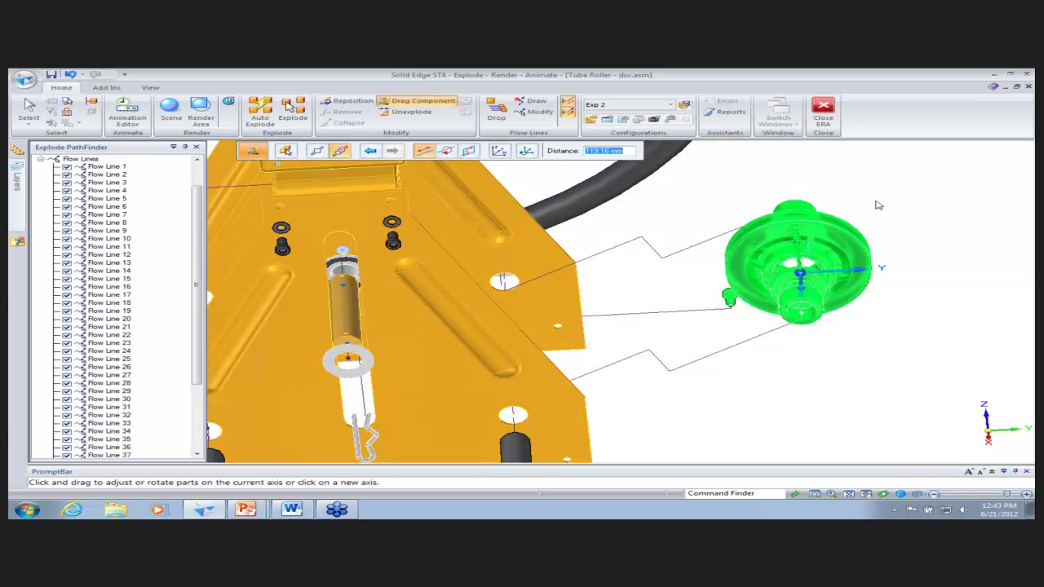
left_click_drag(893, 195, 908, 298)
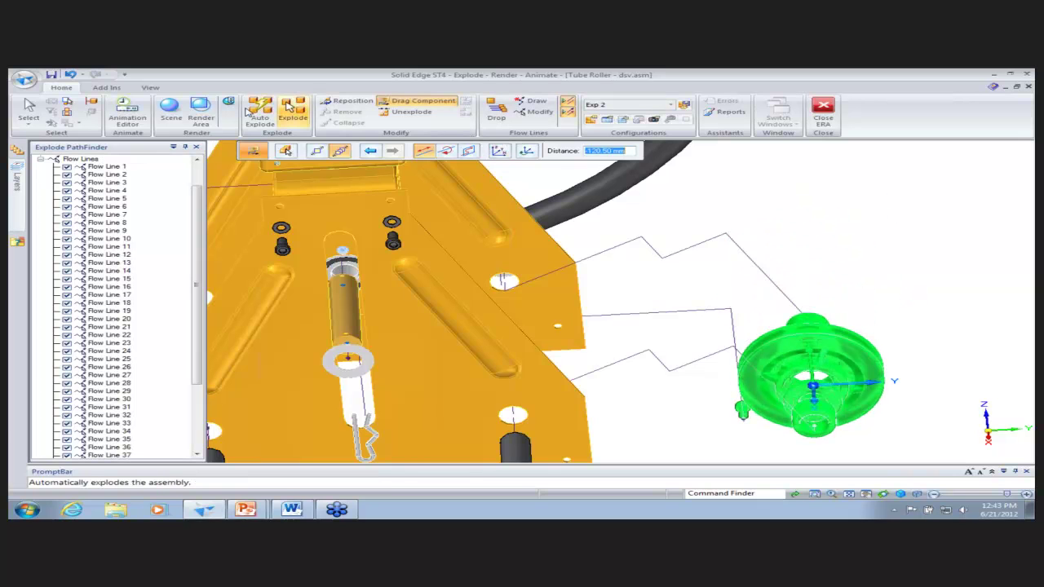
key("Escape")
Delete the jogged segments from the two annotation flow lines running between the front plates and the moved roller assembly.
left_click(540, 112)
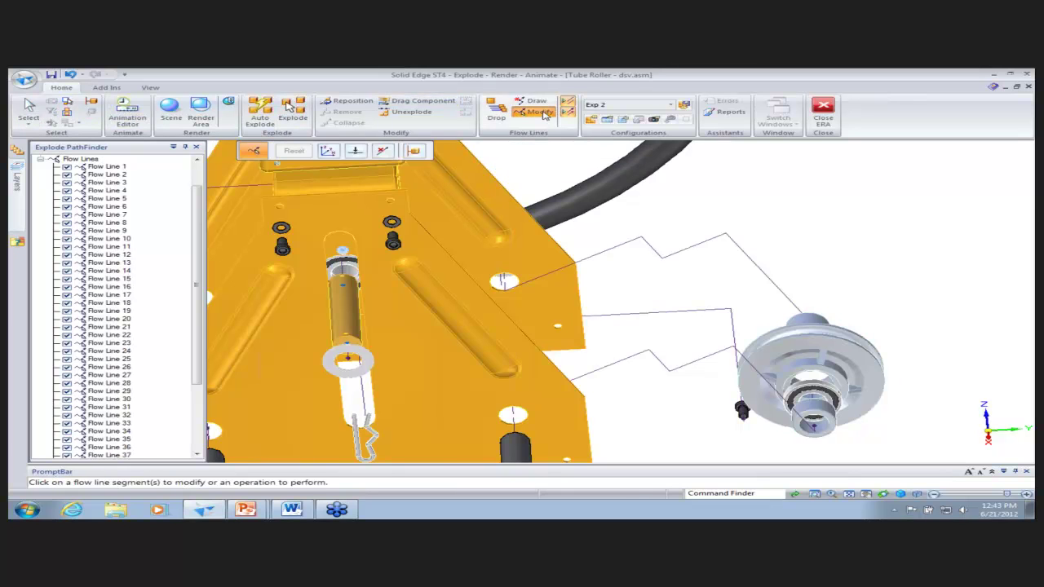
left_click(383, 151)
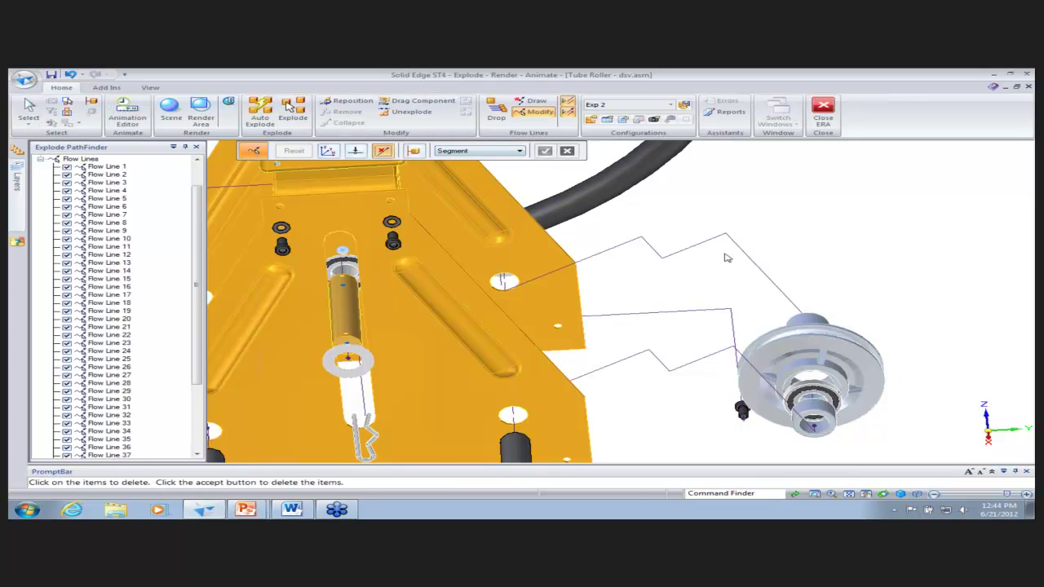
left_click(700, 220)
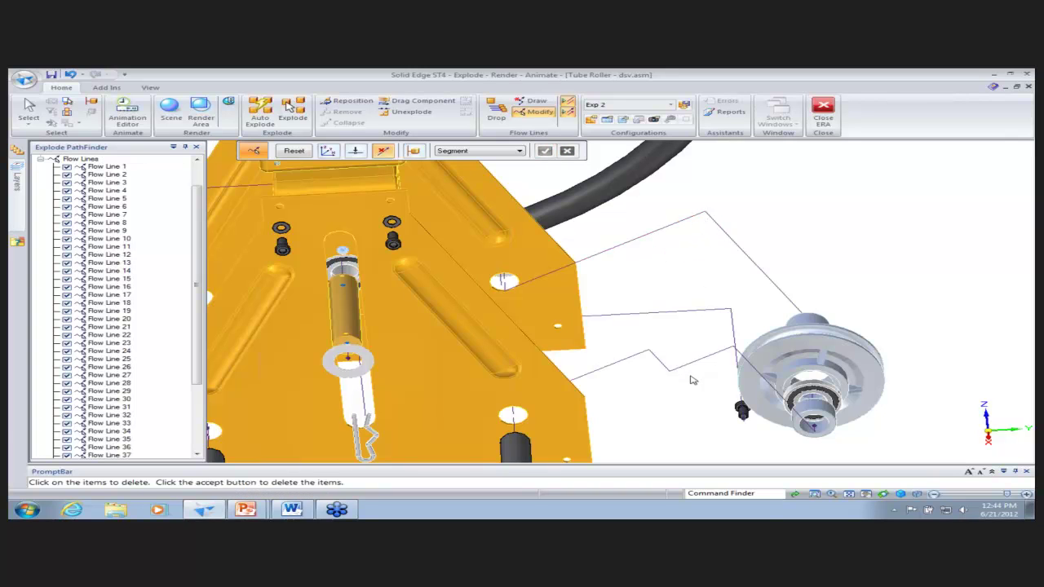
right_click(696, 259)
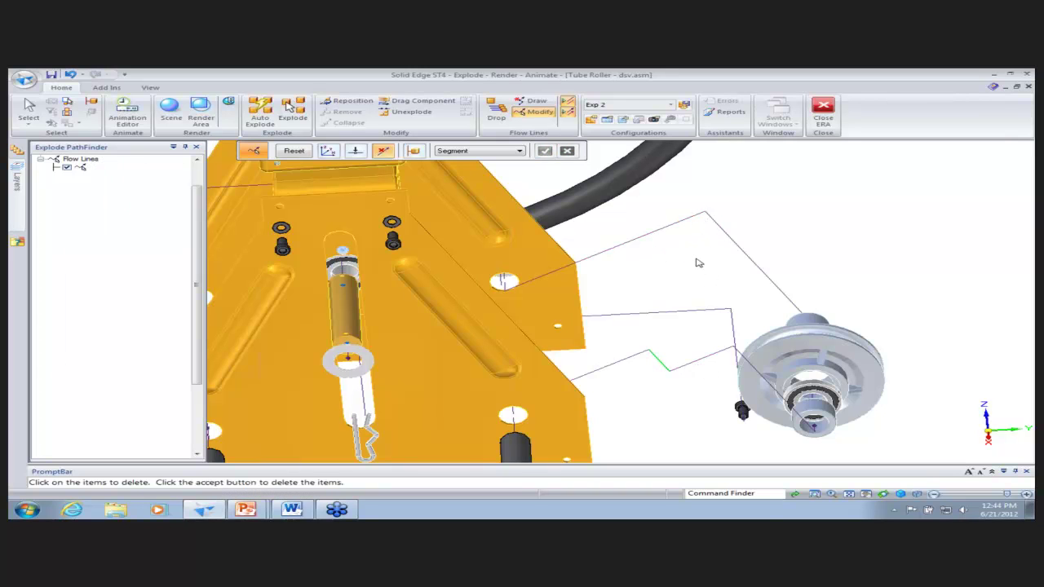
left_click(694, 368)
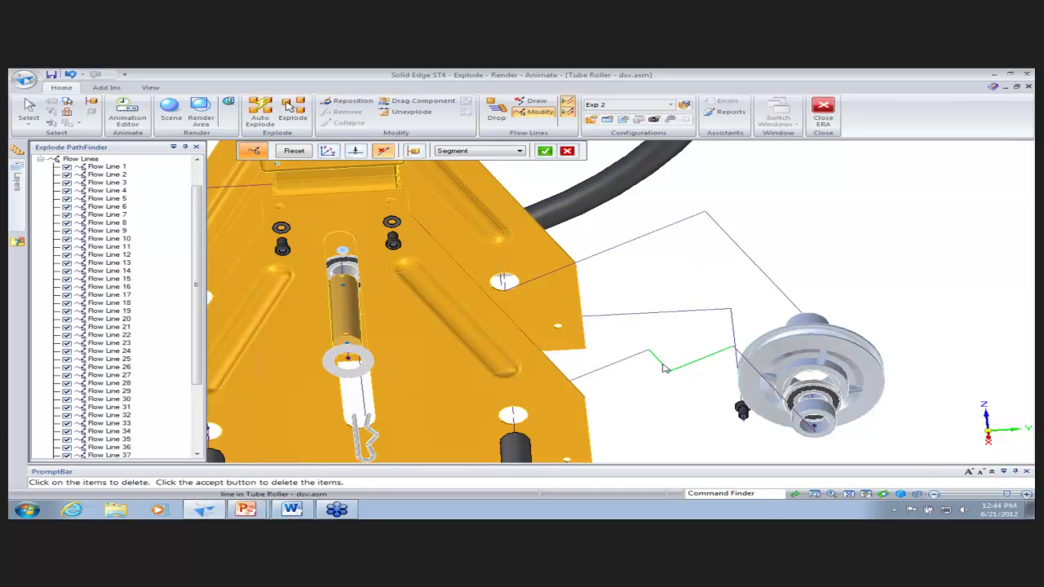
Save the current exploded state as a new display configuration named Draft.
middle_click_drag(835, 246, 969, 247)
scroll(910, 238, "down", 3)
scroll(969, 248, "down", 3)
scroll(969, 248, "up", 1)
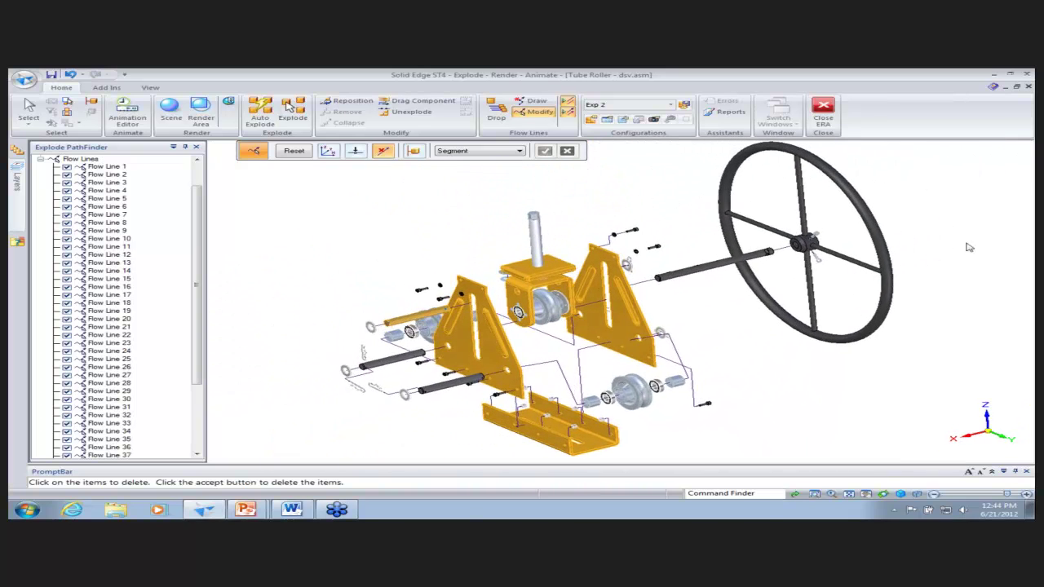
left_click(671, 106)
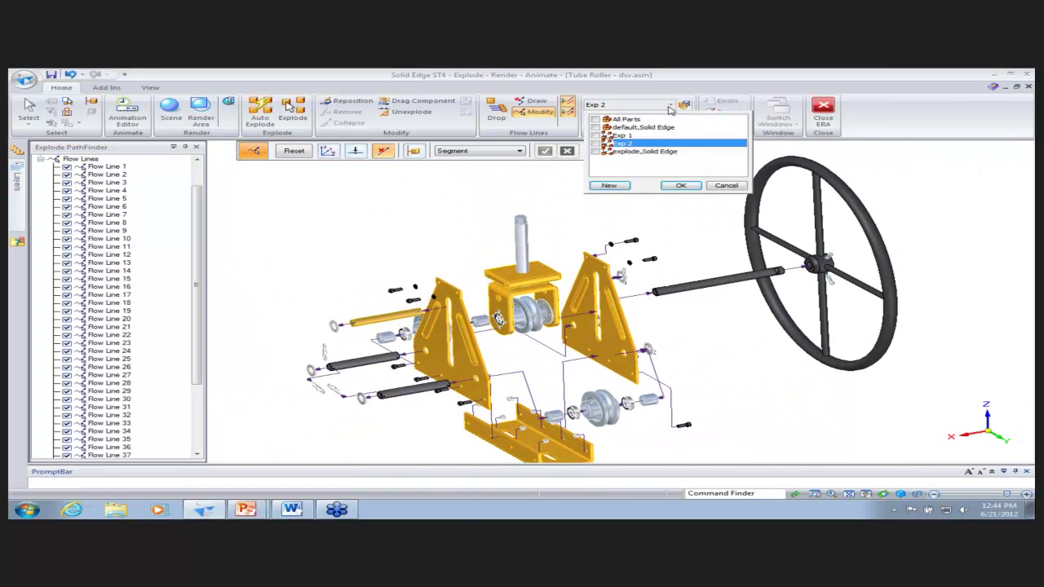
left_click(609, 186)
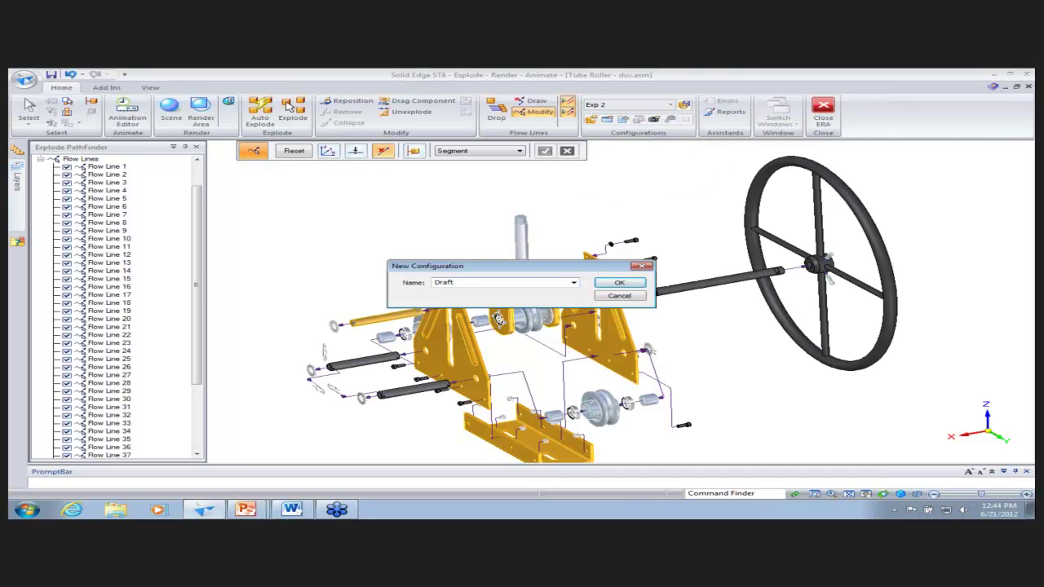
key("Return")
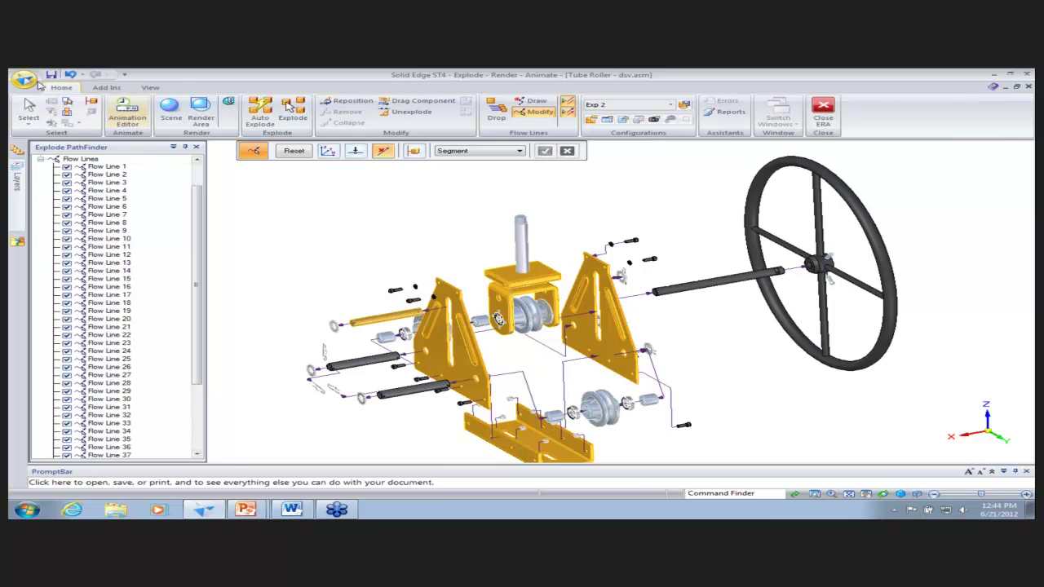
Leave the explode environment and create a drawing of the assembly from the Iso Draft.dft template with the Drawing View Creation Wizard.
left_click(24, 79)
left_click(823, 114)
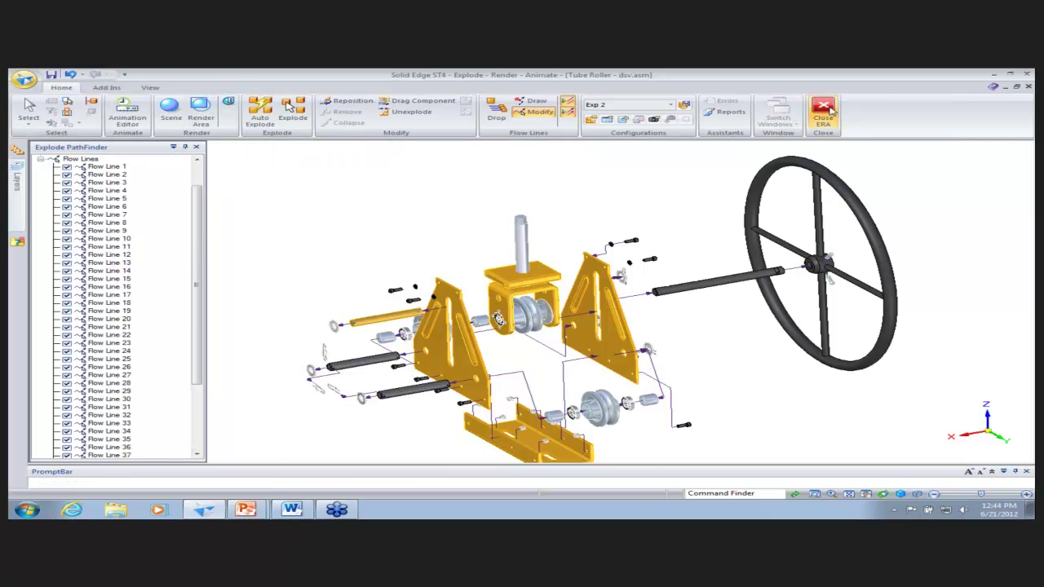
left_click(24, 78)
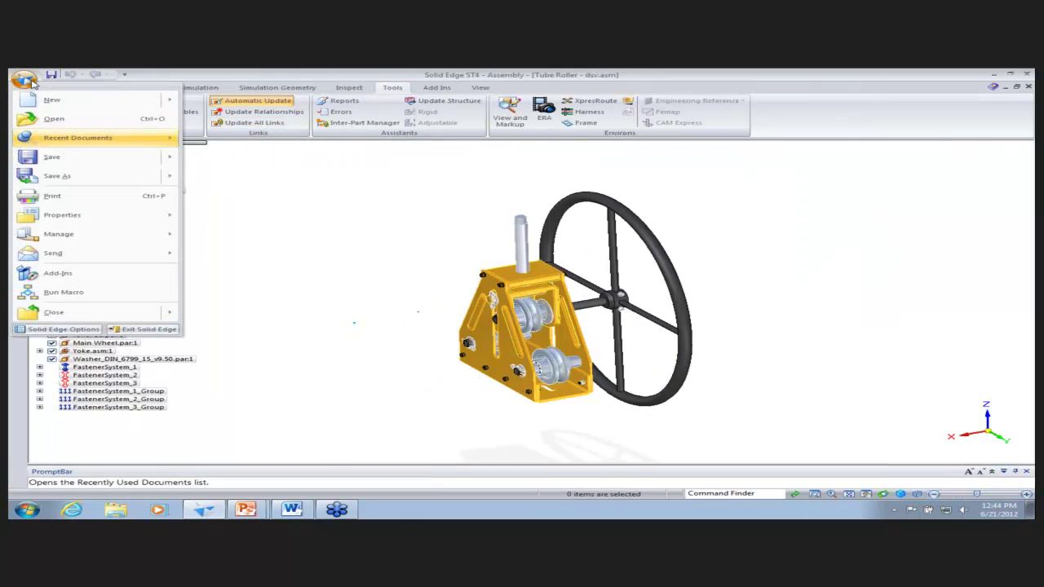
mouse_move(52, 101)
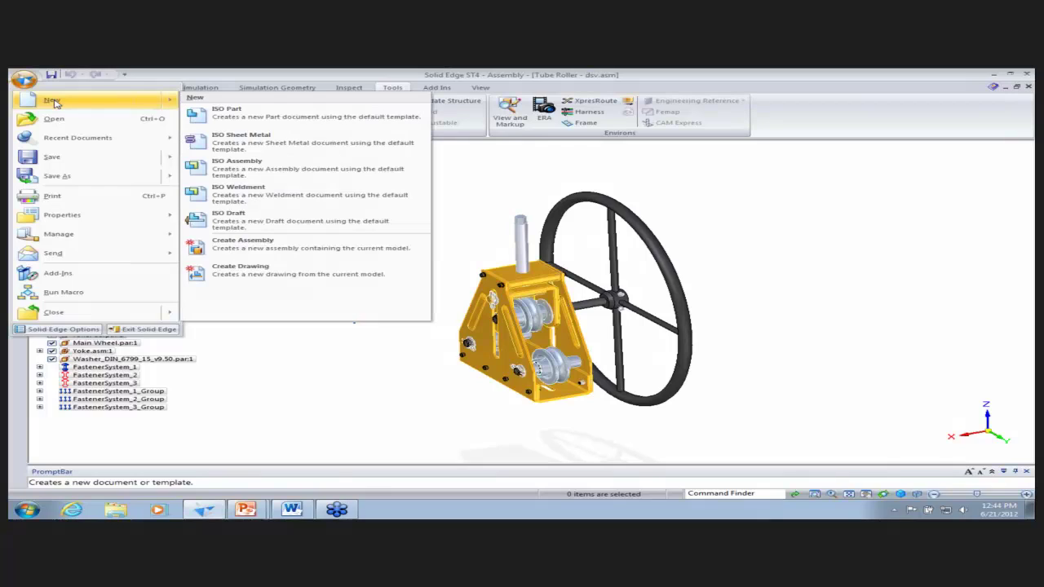
left_click(303, 273)
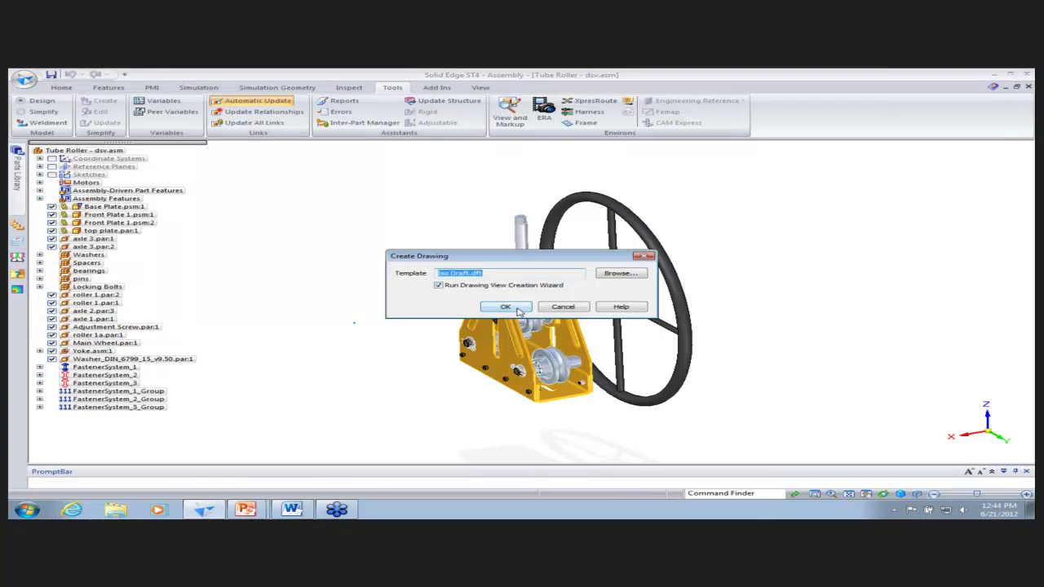
left_click(517, 310)
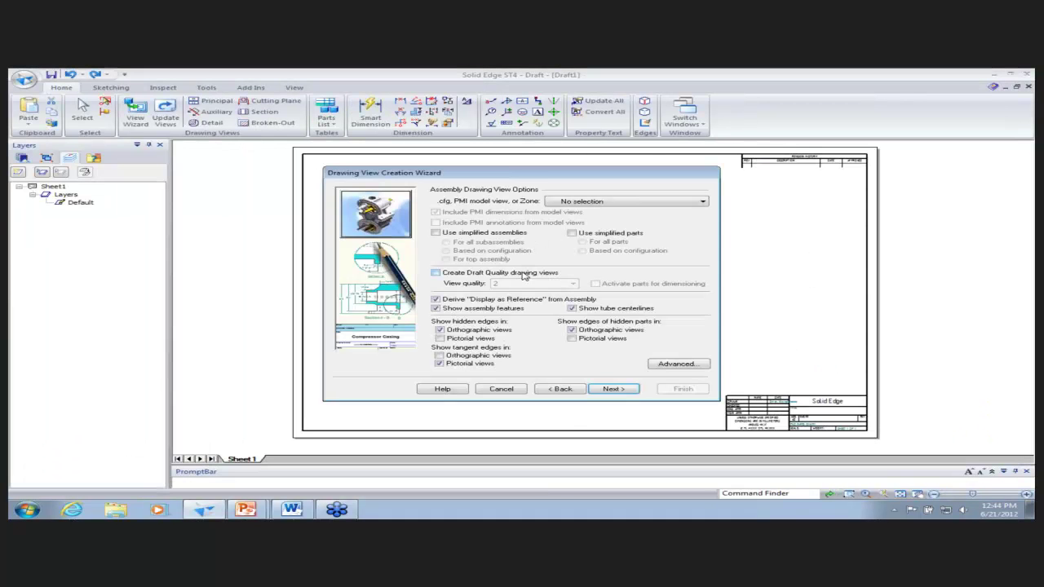
Place front, top and right orthographic views of the assembled Tube Roller on the sheet, using front as the primary orientation.
left_click(604, 393)
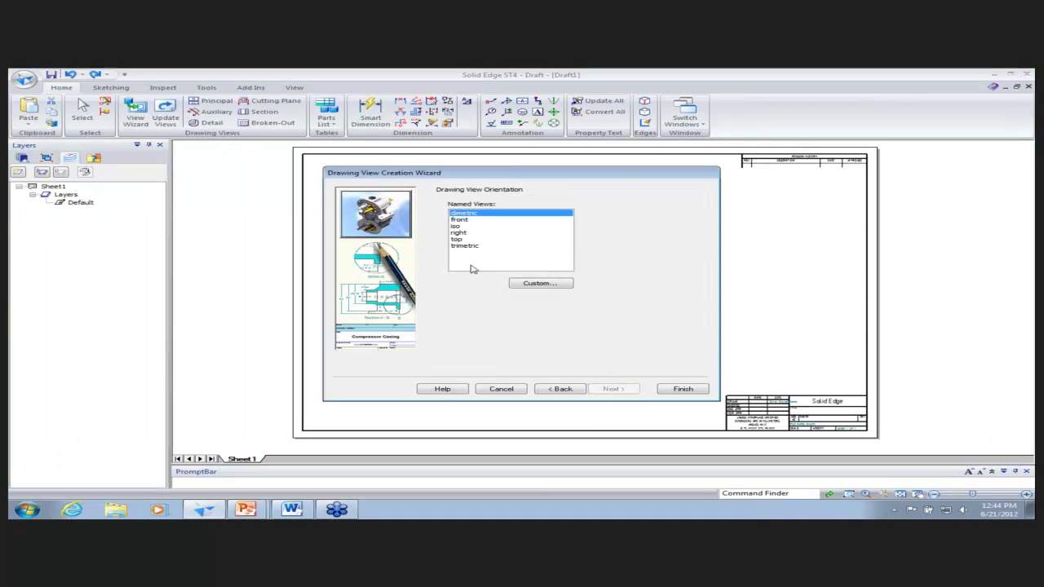
left_click(471, 220)
left_click(626, 392)
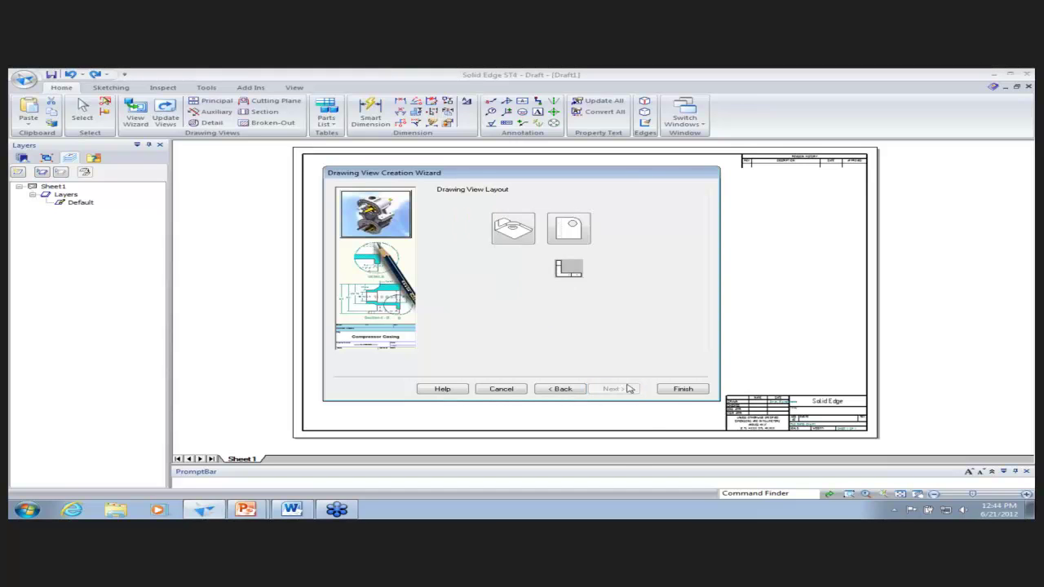
left_click(681, 389)
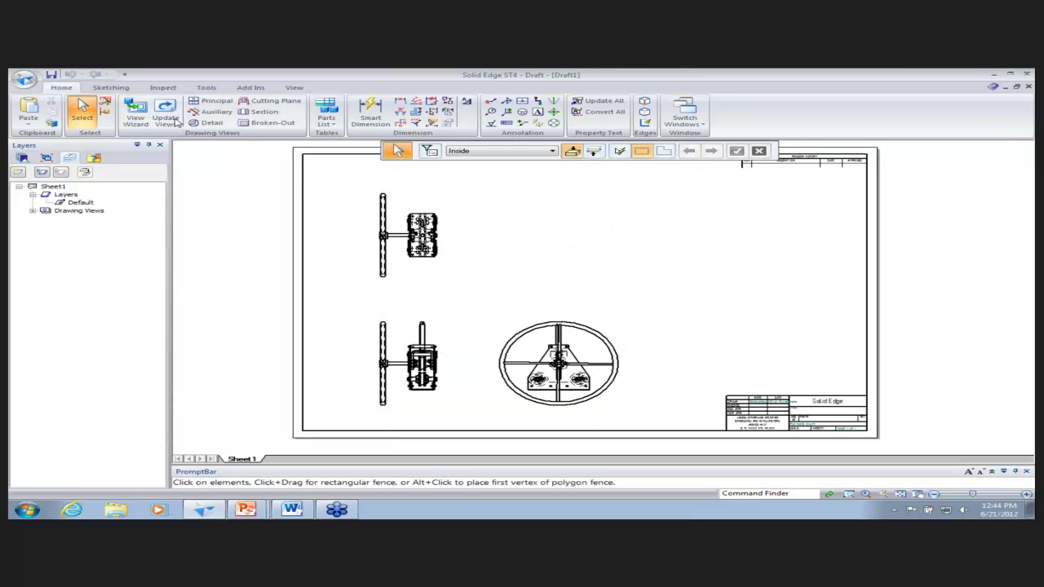
Create a drawing view of the assembly's Draft configuration and place it in the upper free area of the sheet.
left_click(135, 112)
left_click(512, 356)
left_click(593, 202)
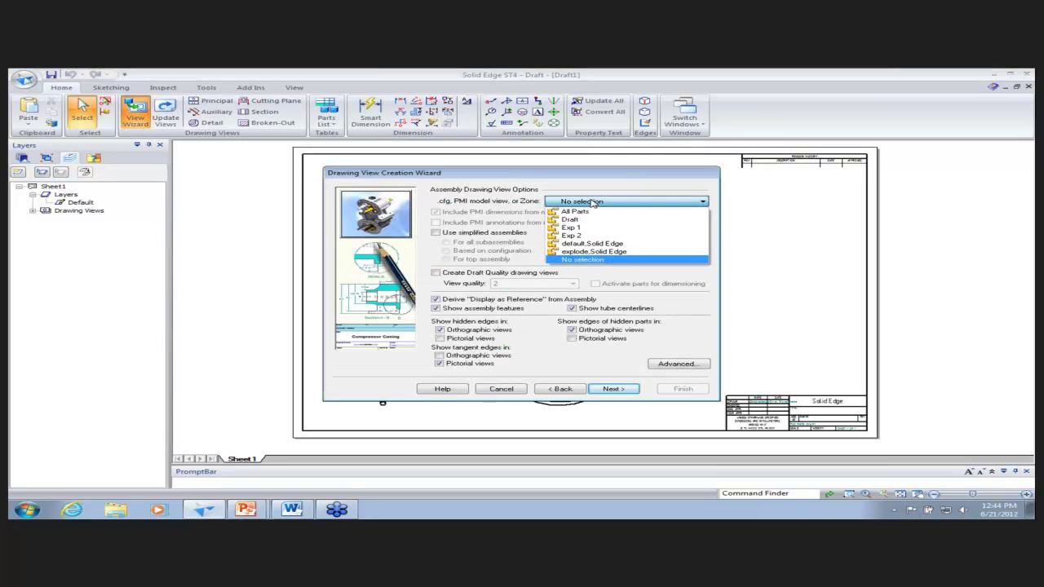
left_click(597, 220)
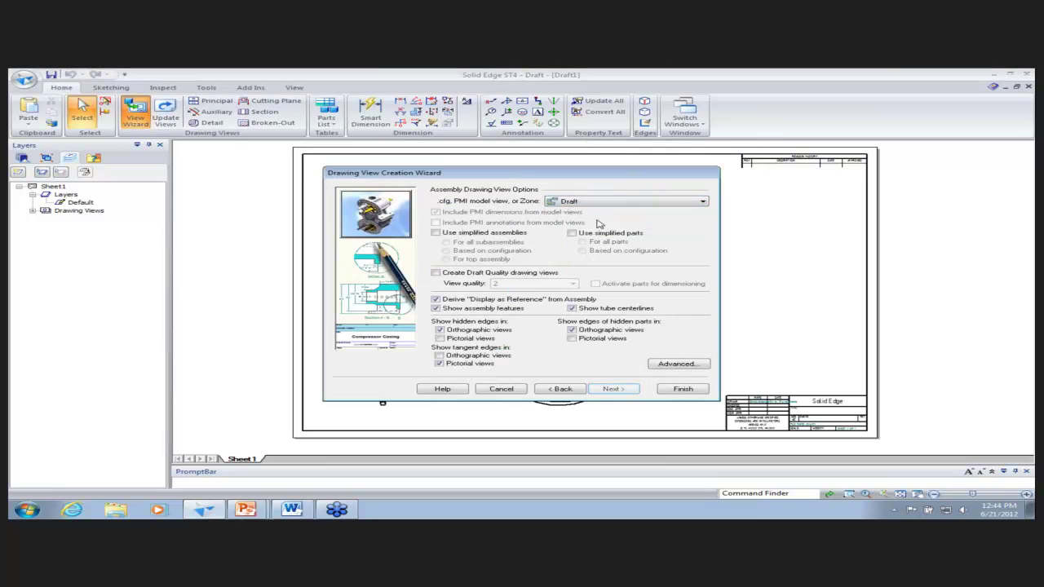
left_click(681, 390)
left_click(629, 248)
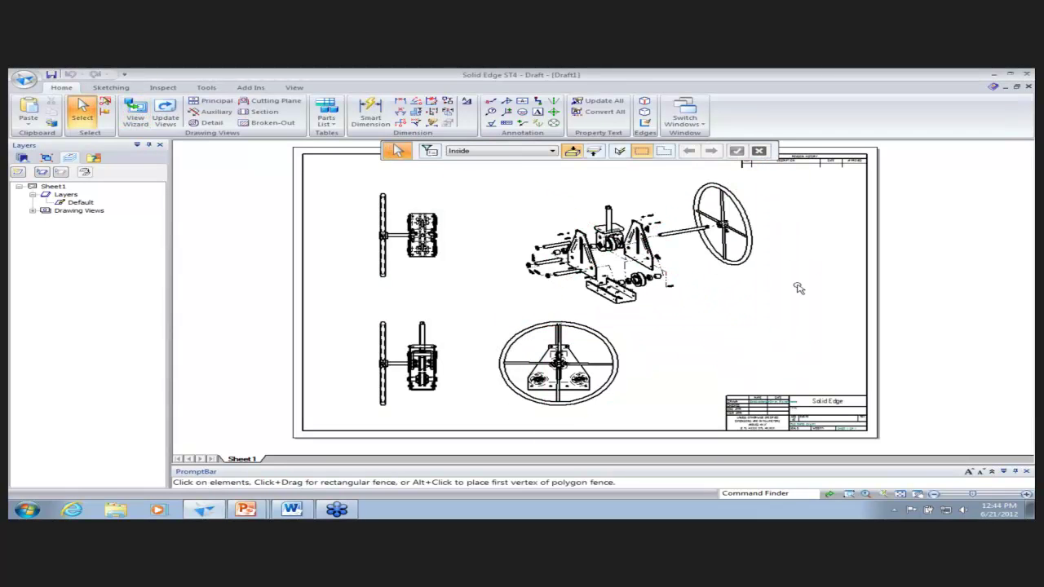
Set the exploded pictorial view to Shaded with Edges and update the drawing views.
scroll(759, 282, "up", 3)
left_click(653, 253)
left_click(796, 152)
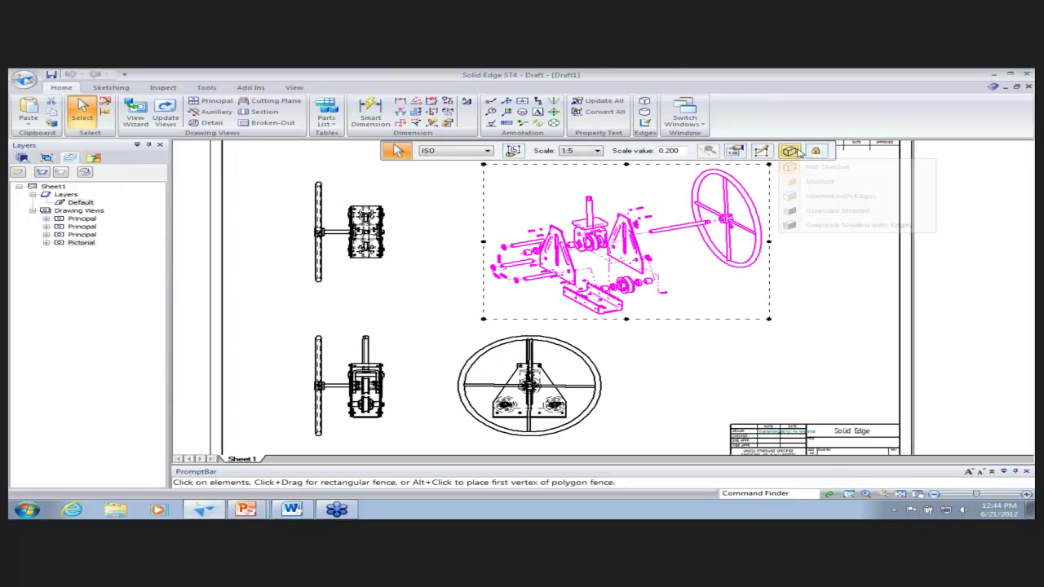
left_click(835, 196)
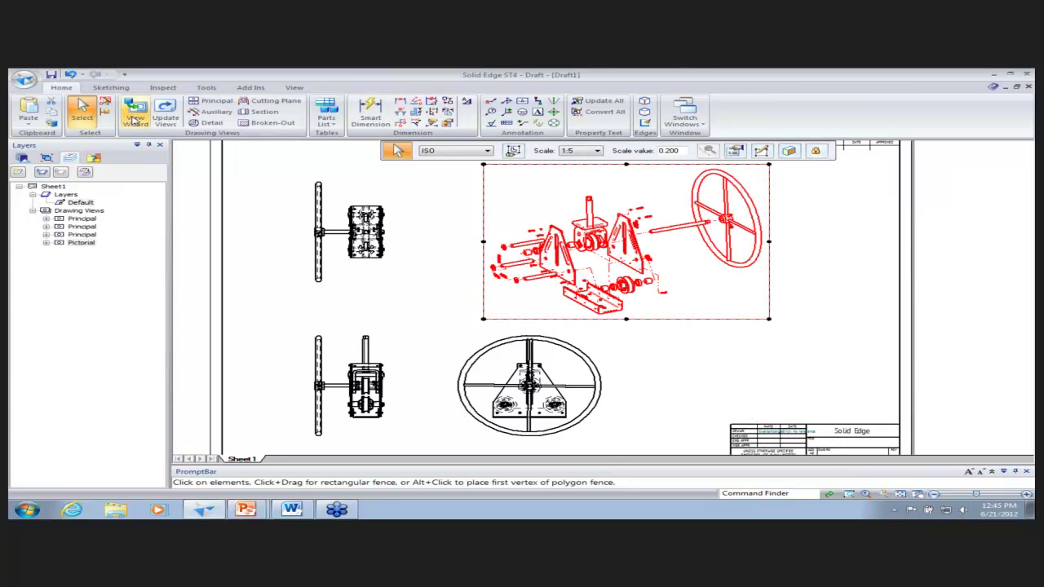
left_click(166, 112)
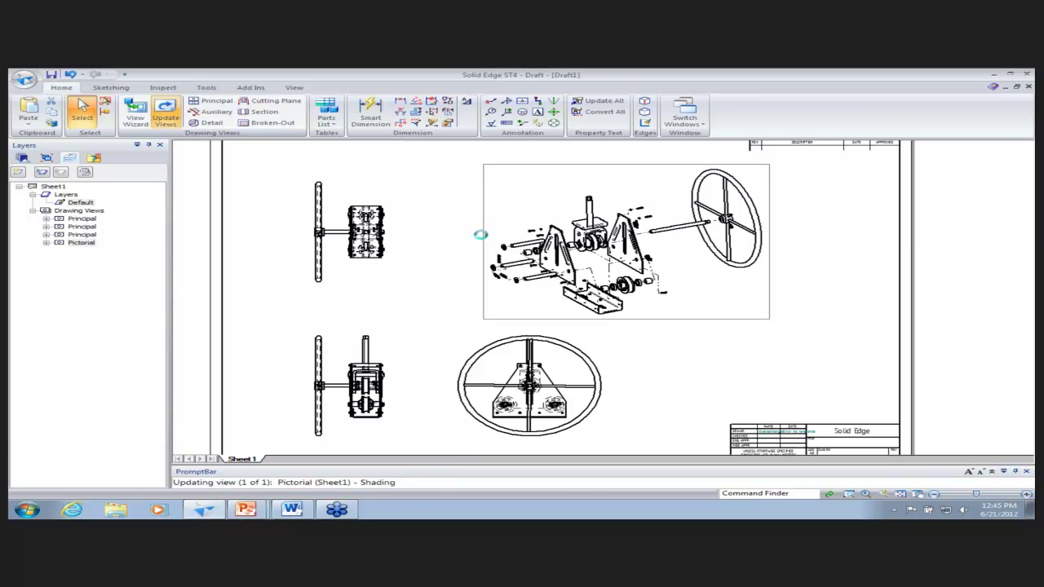
scroll(853, 290, "up", 1)
scroll(853, 289, "up", 3)
left_click(856, 312)
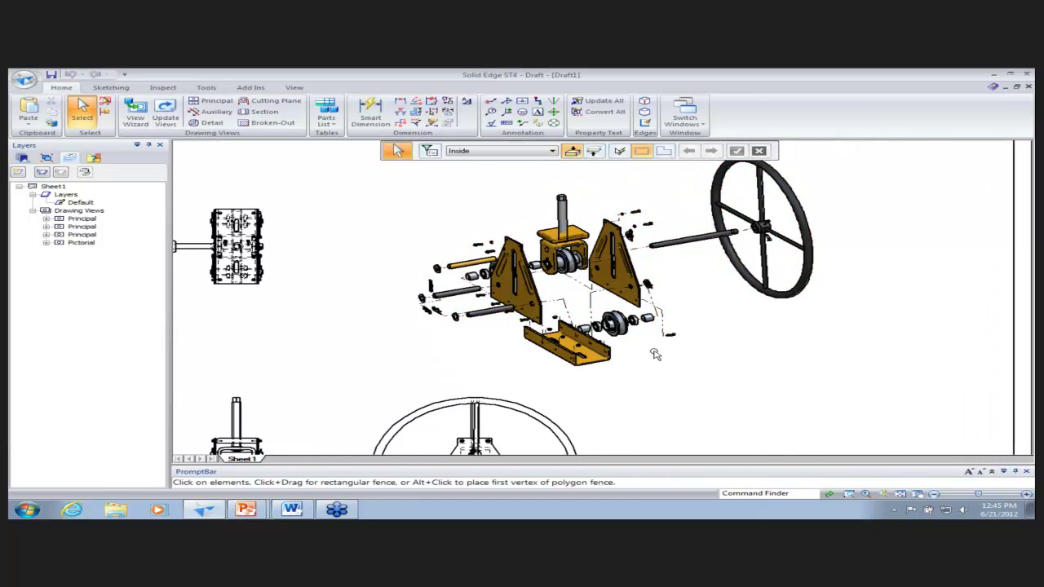
Change the pictorial view's exploded flowline style to Normal in its view properties.
right_click(618, 351)
left_click(634, 343)
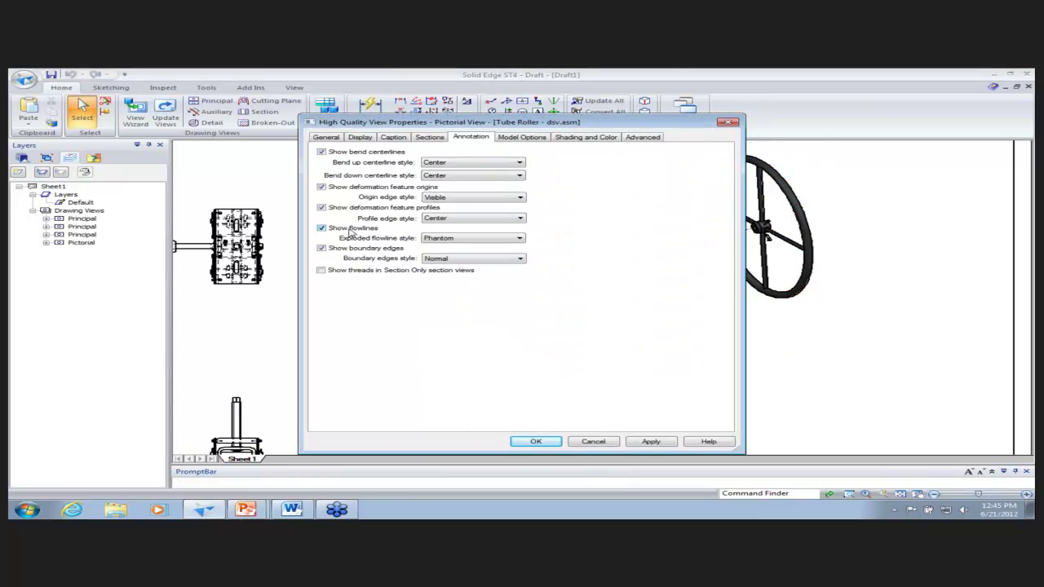
left_click(457, 240)
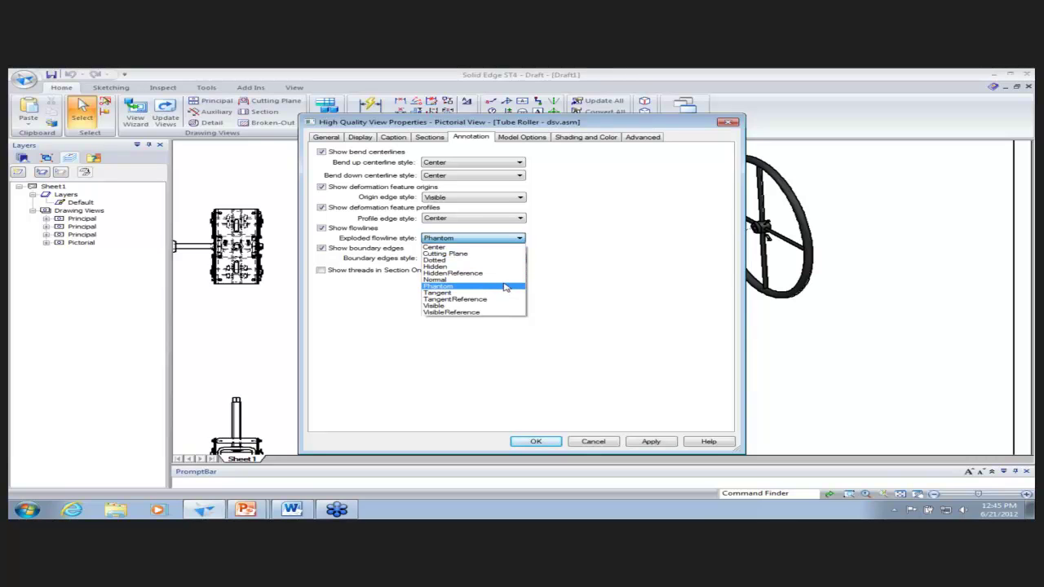
left_click(457, 279)
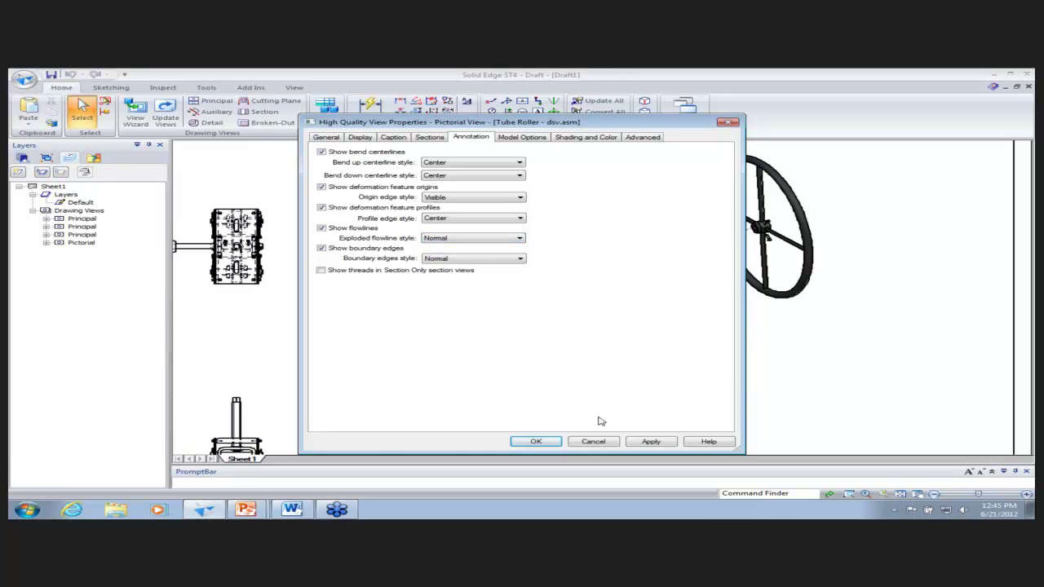
left_click(547, 443)
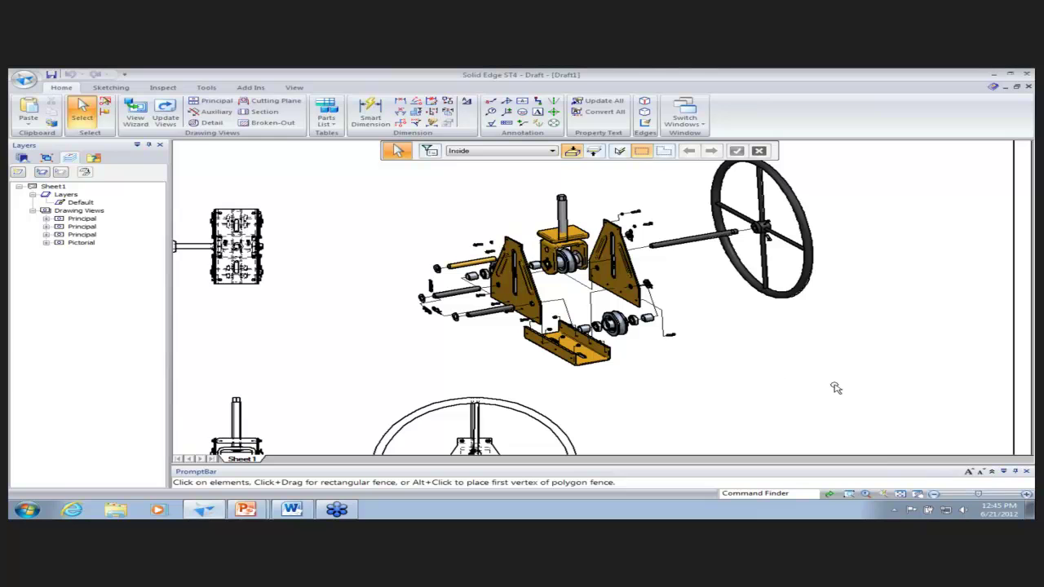
scroll(843, 388, "down", 1)
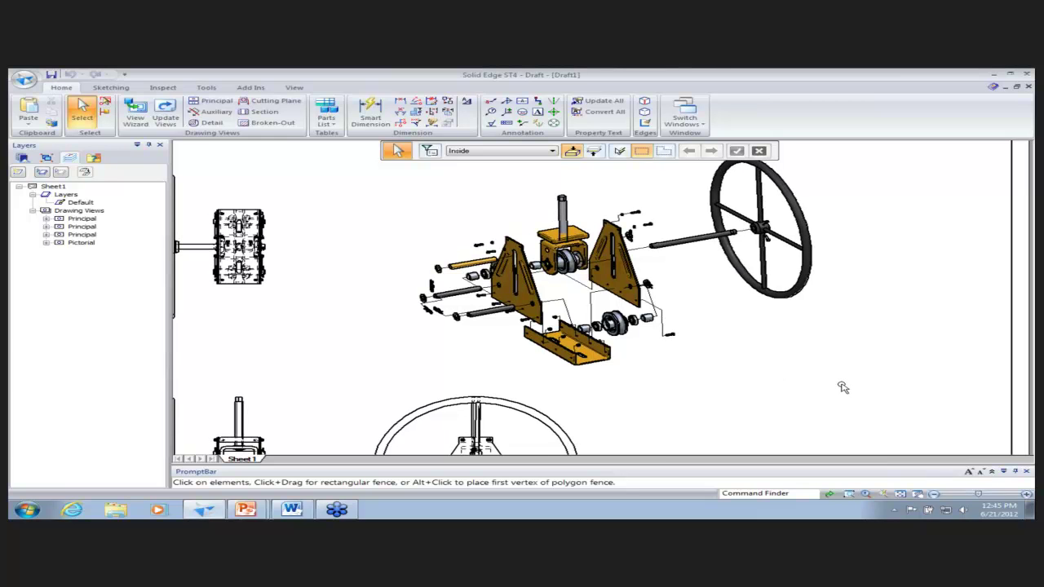
scroll(814, 396, "down", 3)
scroll(816, 397, "down", 4)
scroll(816, 397, "down", 3)
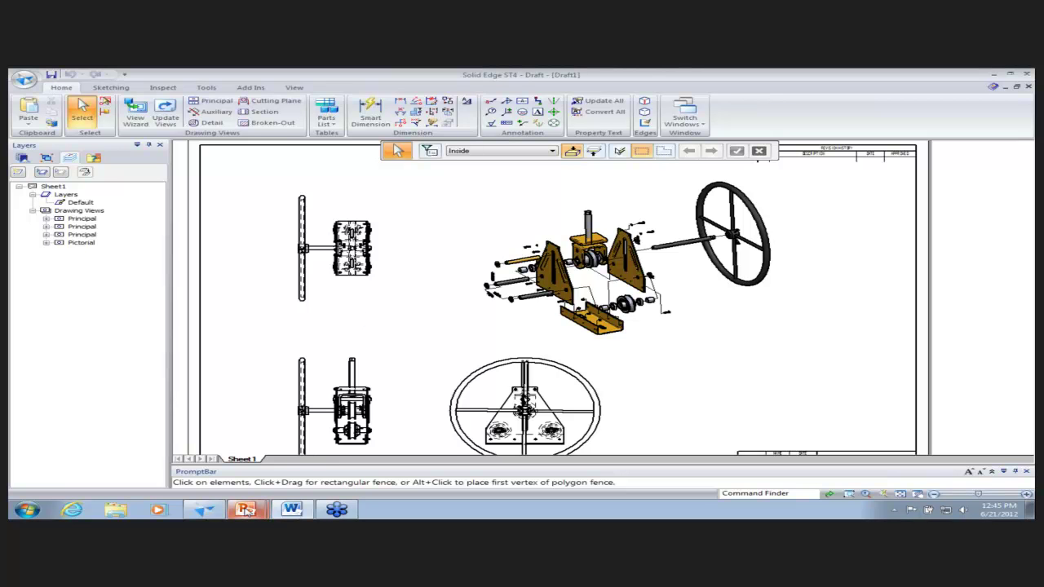
Switch to the PowerPoint presentation and advance to the Live Rules slide.
key("alt+Tab")
key("alt+Tab")
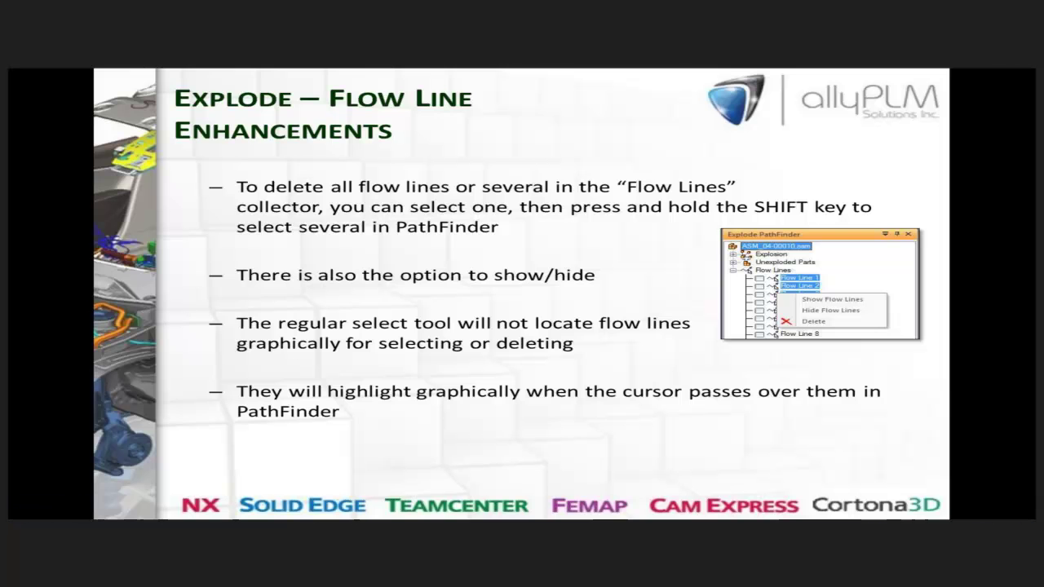
key("Right")
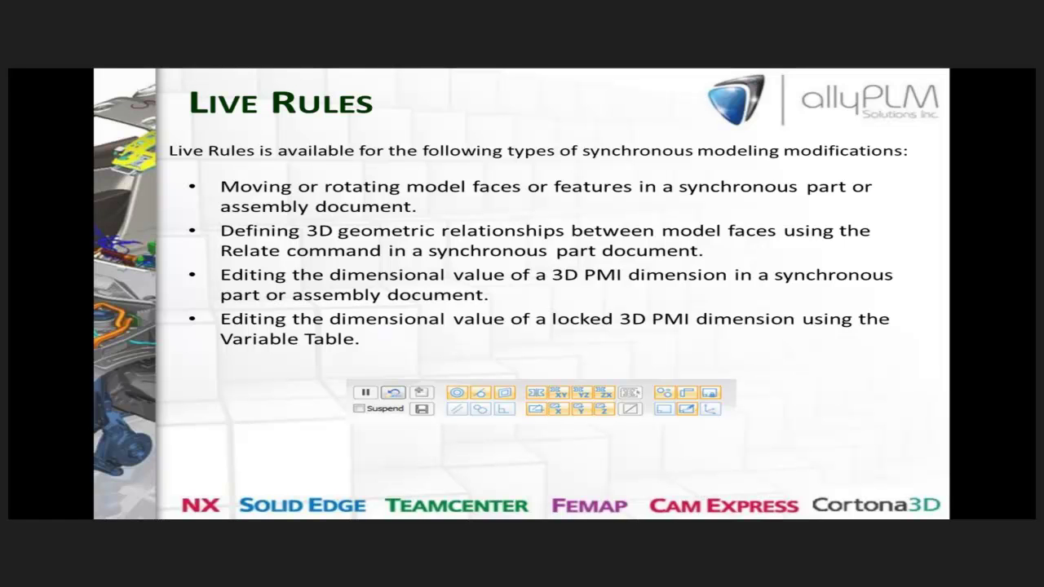
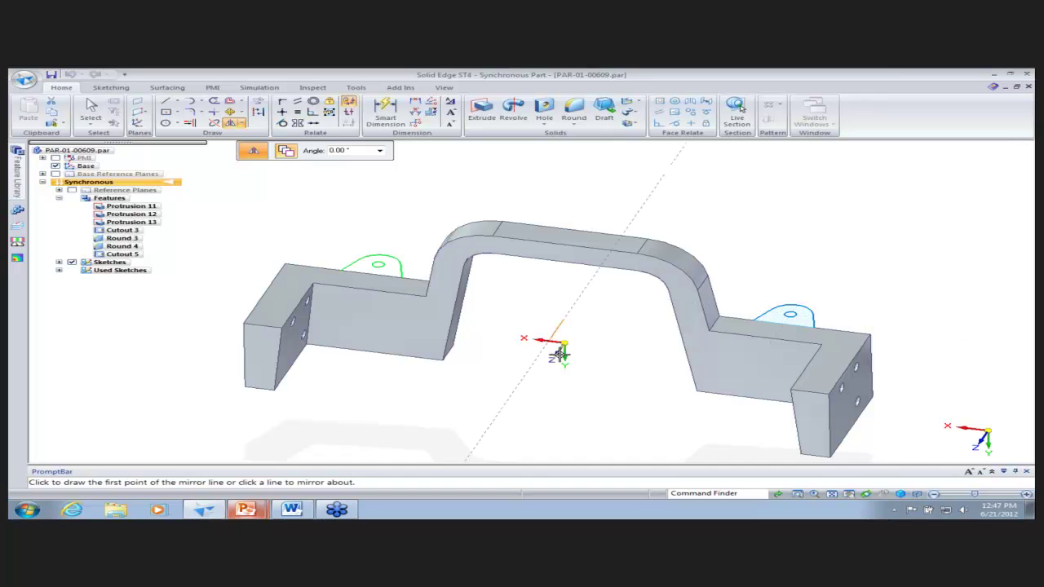
Finish mirroring the tab sketch about the centre axis and extrude both tab regions by 25 mm.
left_click(466, 303)
left_click(92, 110)
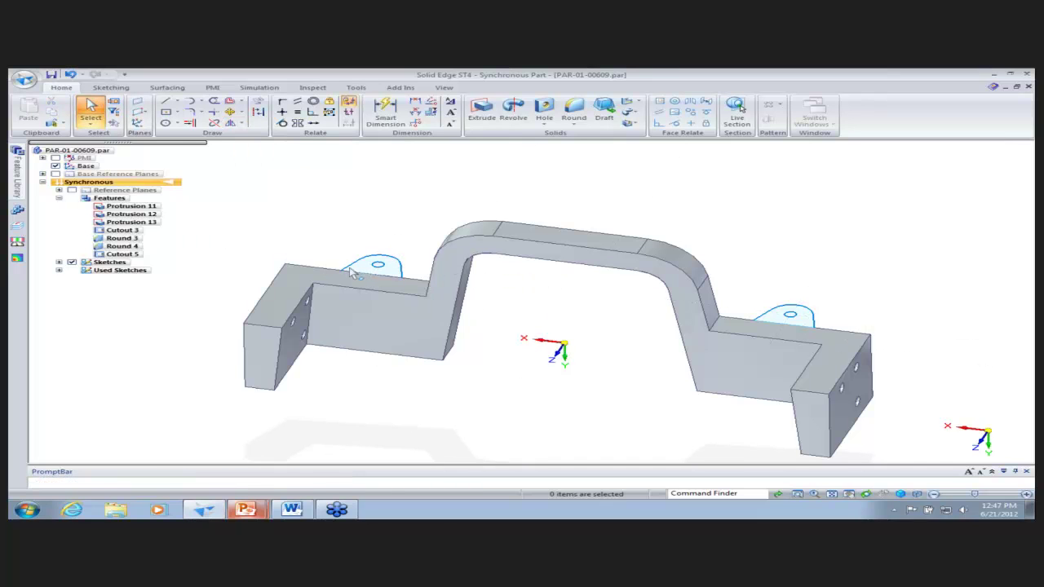
left_click(377, 268)
left_click(788, 313, "ctrl")
left_click(359, 289)
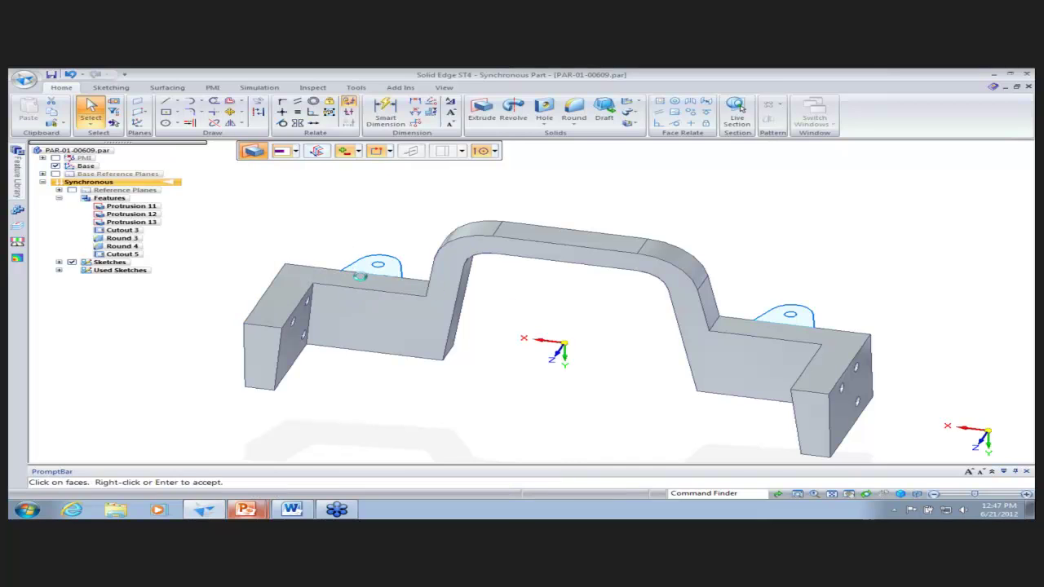
type("25")
key("Return")
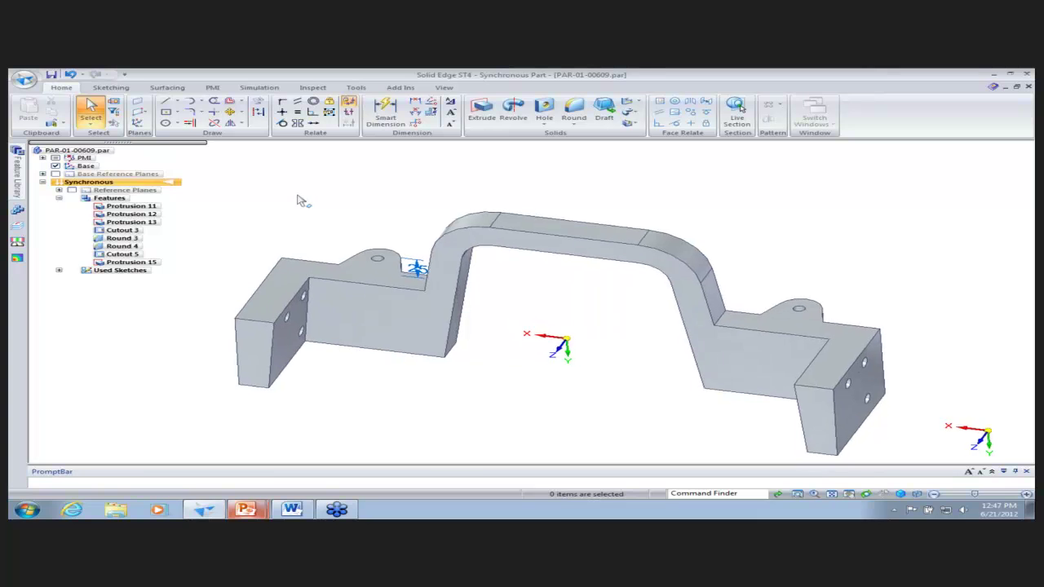
Try to pull the left arm's end face outward with Live Rules symmetry on, pausing the move to examine the related faces.
left_click(246, 350)
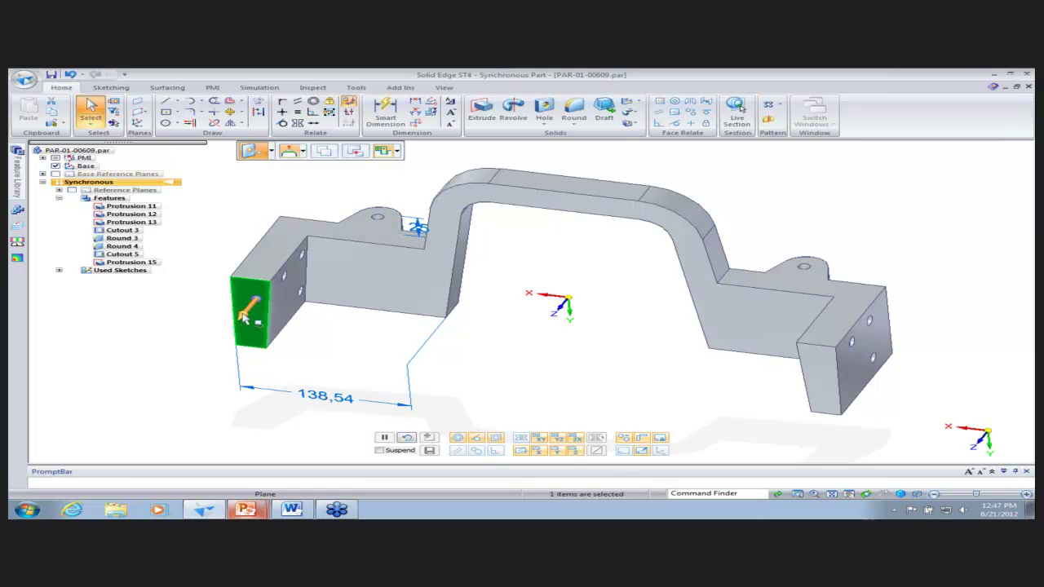
left_click(243, 315)
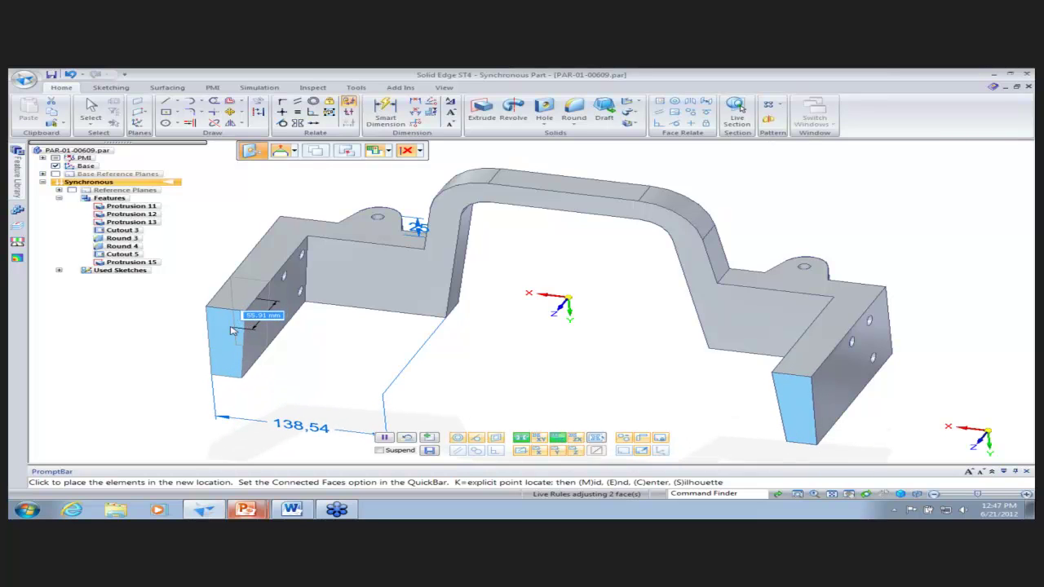
left_click(232, 330)
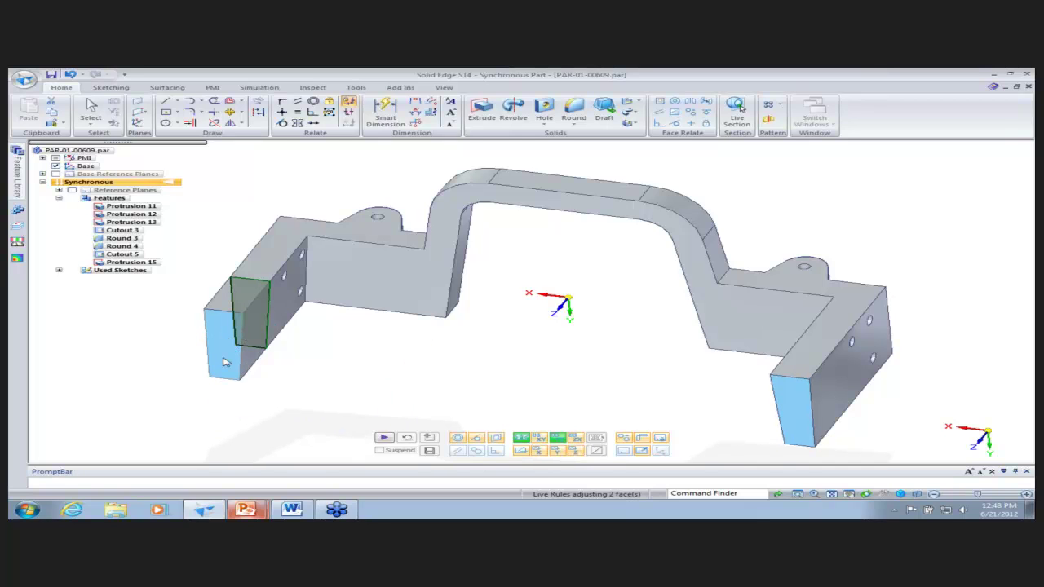
left_click(382, 437)
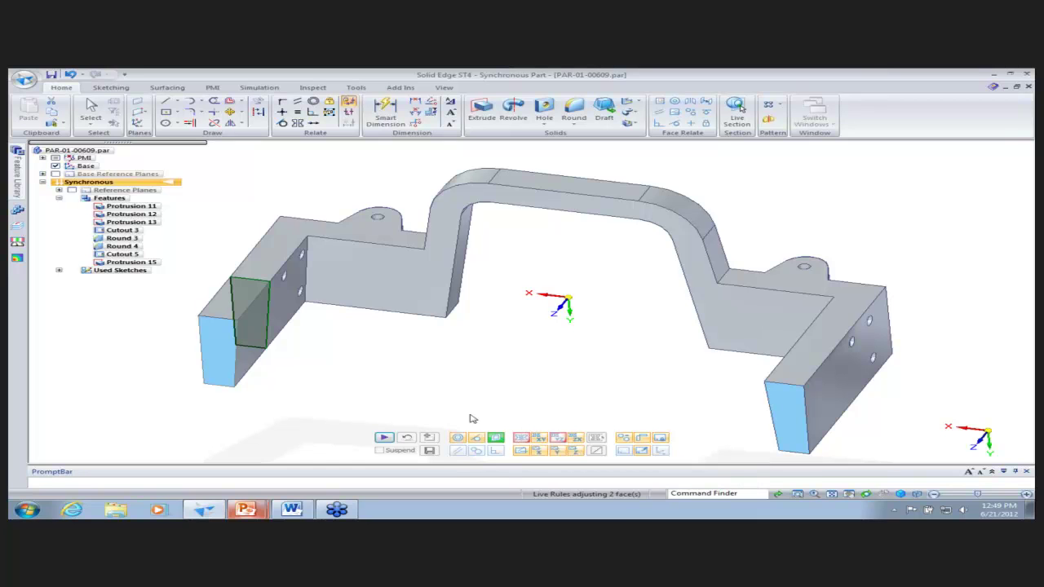
Resume the paused end-face move, restore the default Live Rules settings and abandon the move.
left_click(384, 438)
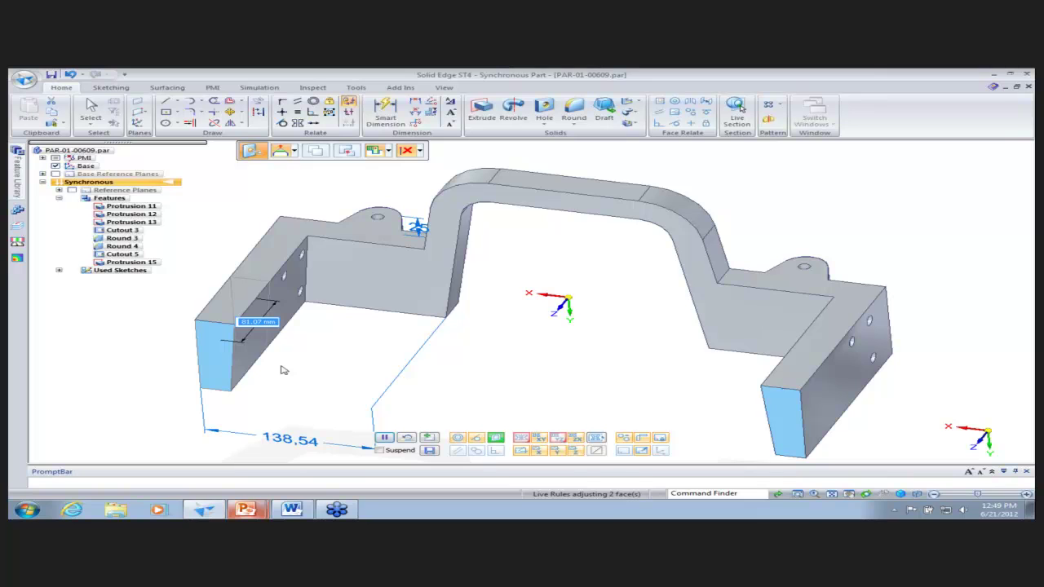
left_click(407, 441)
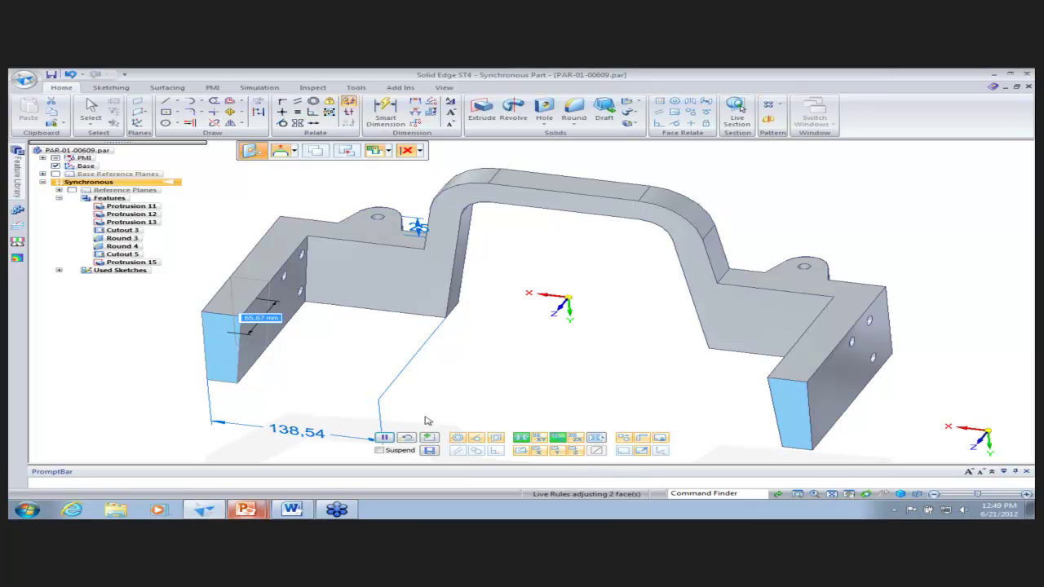
left_click(428, 421)
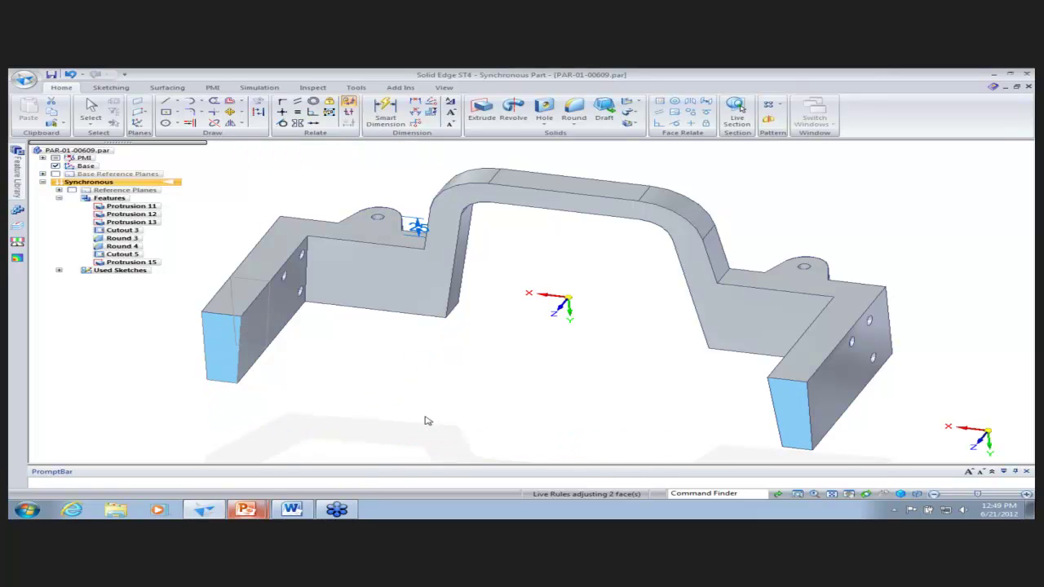
left_click(385, 381)
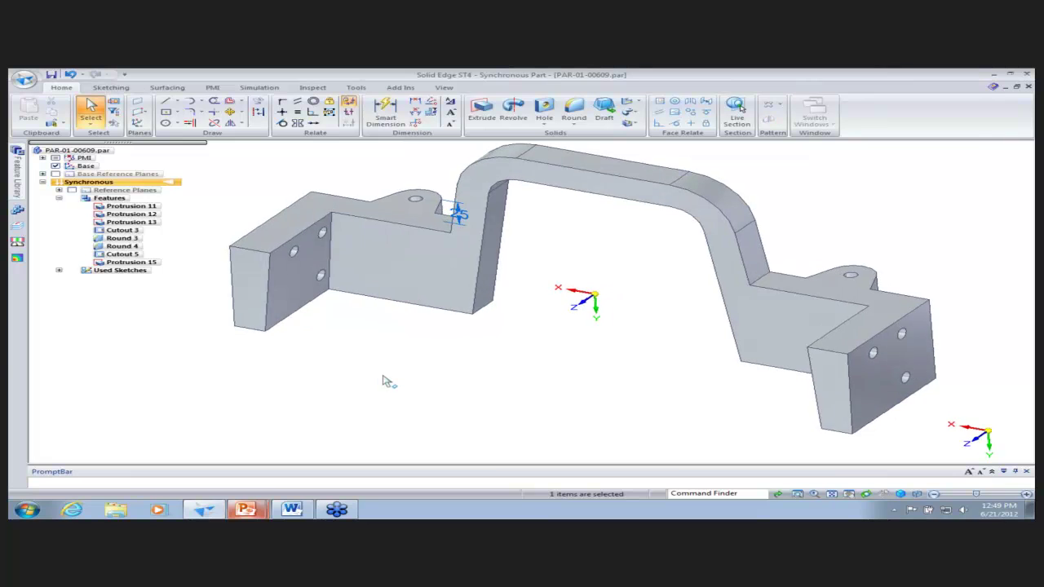
Try to move the left arm's upper front hole, pausing to turn off the Live Rules symmetry before resuming.
left_click(290, 242)
left_click(299, 243)
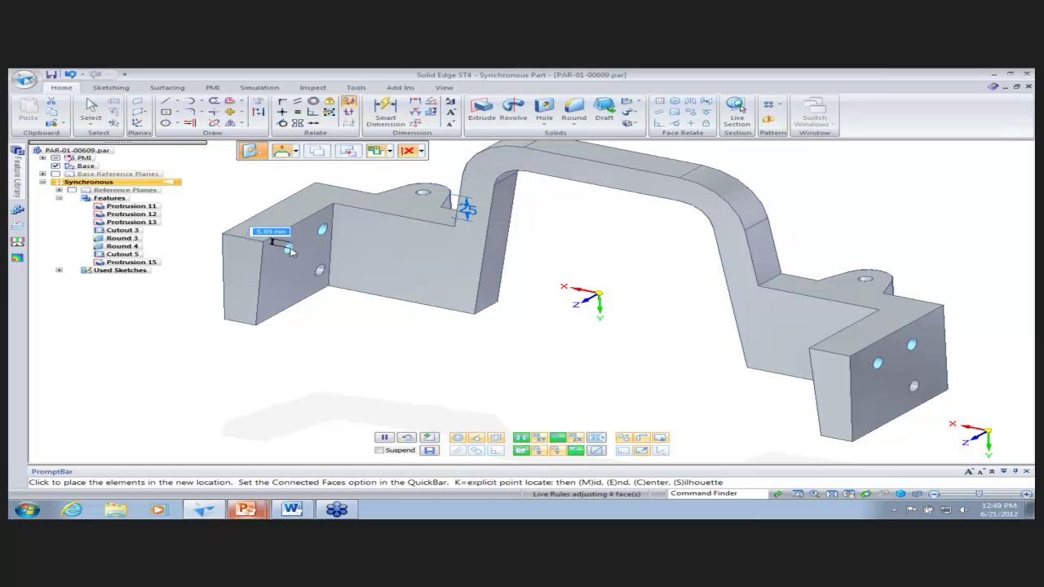
left_click(286, 245)
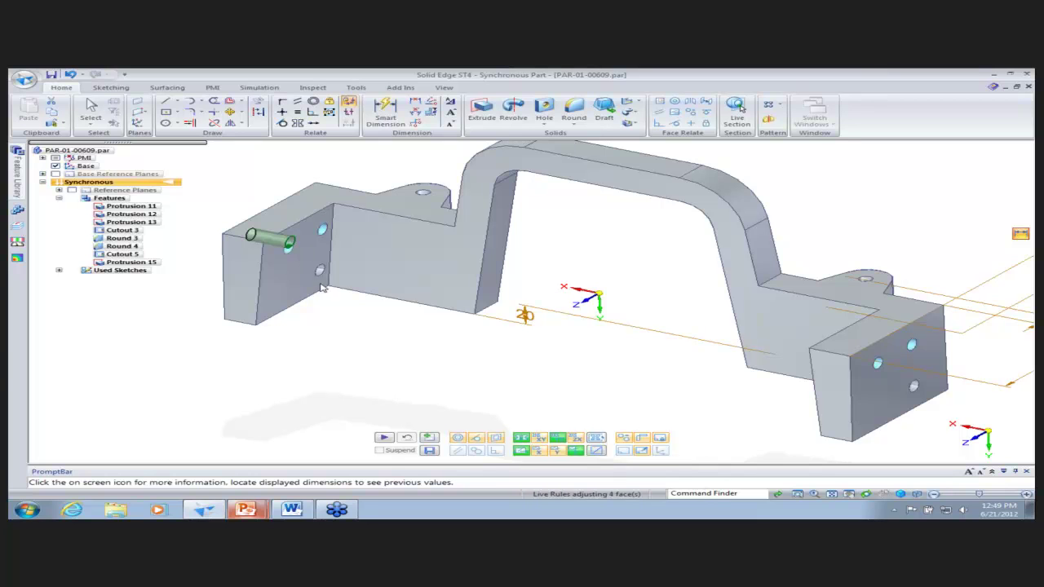
left_click(541, 427)
left_click(391, 437)
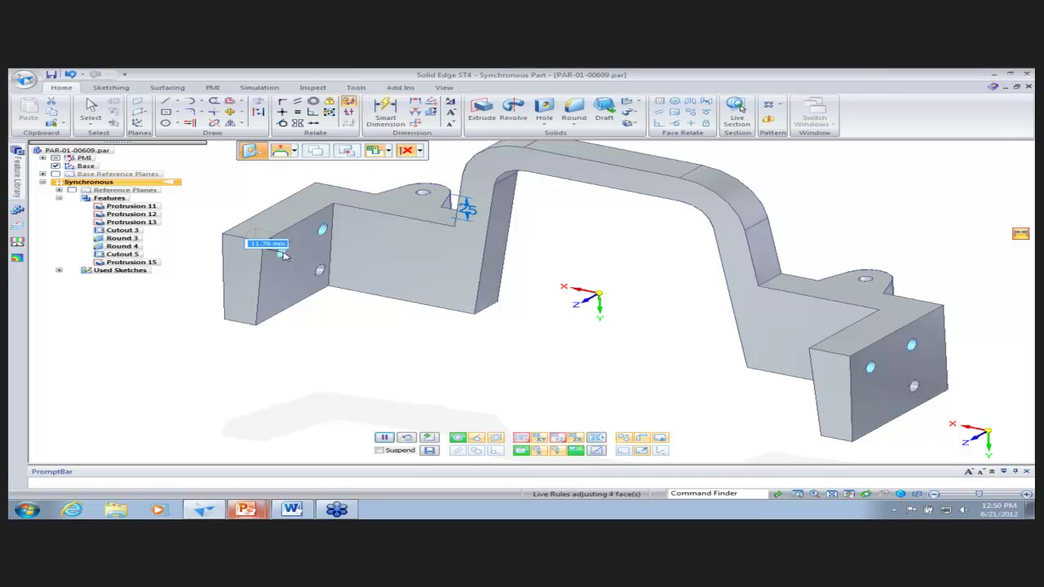
Turn off the concentric and remaining alignment rules so only the single hole moves, and abandon the hole move.
key("c")
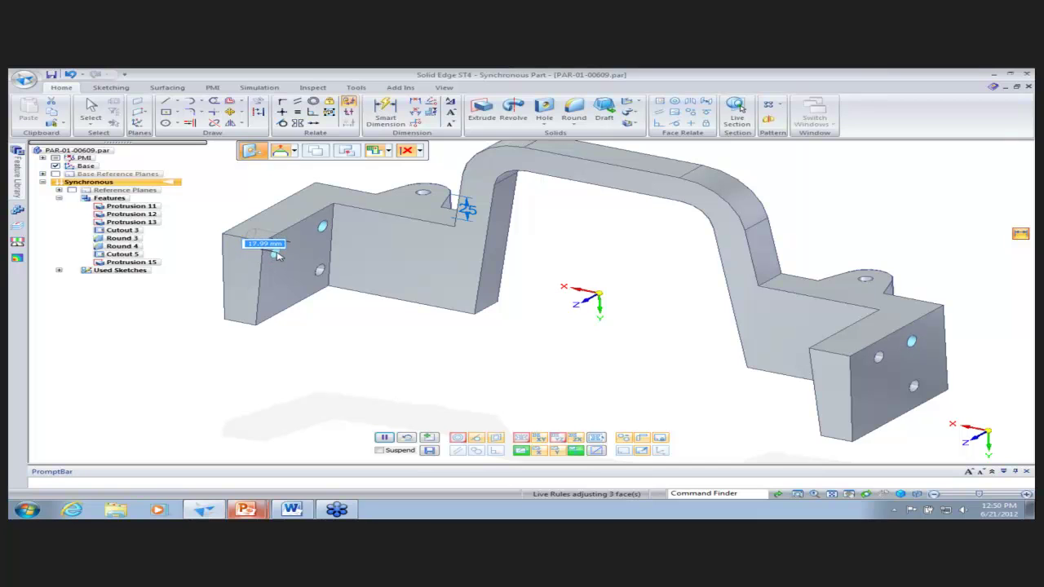
left_click(278, 255)
key("a")
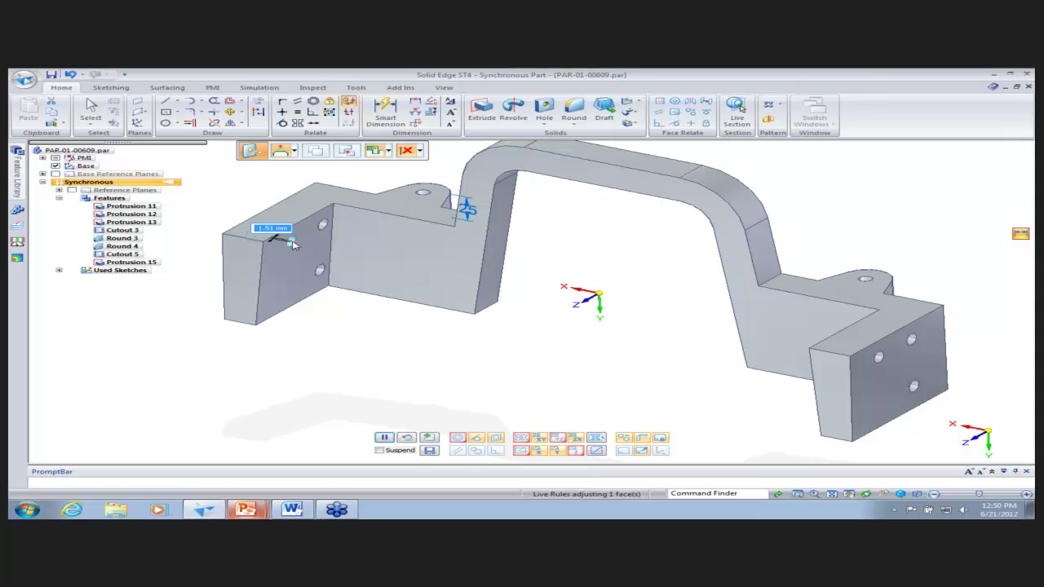
left_click(274, 256)
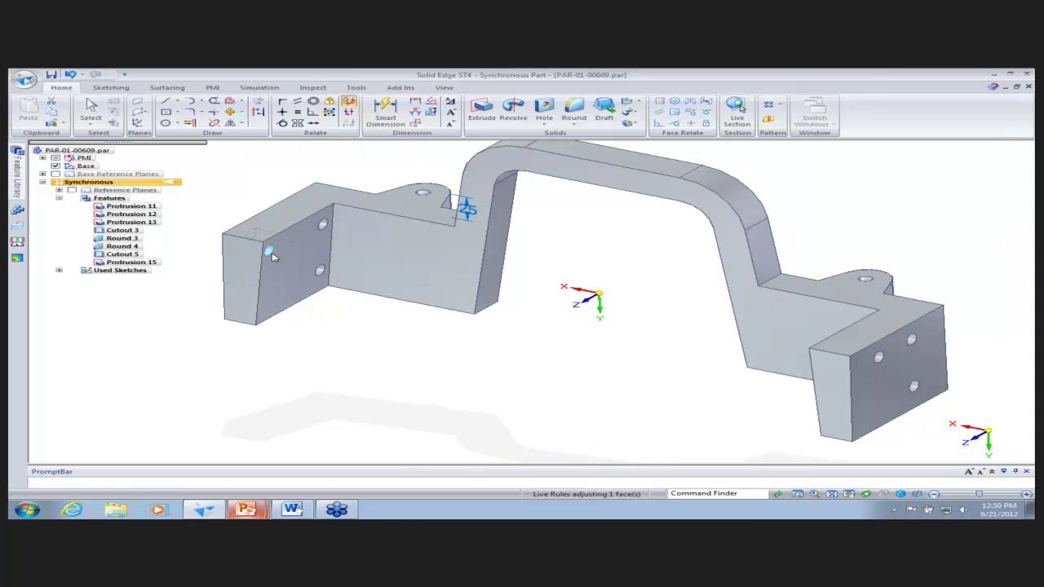
left_click(499, 394)
Try to move the right lug's hole, pausing to examine the related faces and turn off the Live Rules symmetry, and abandon the move.
middle_click_drag(535, 400, 918, 341)
left_click(896, 346)
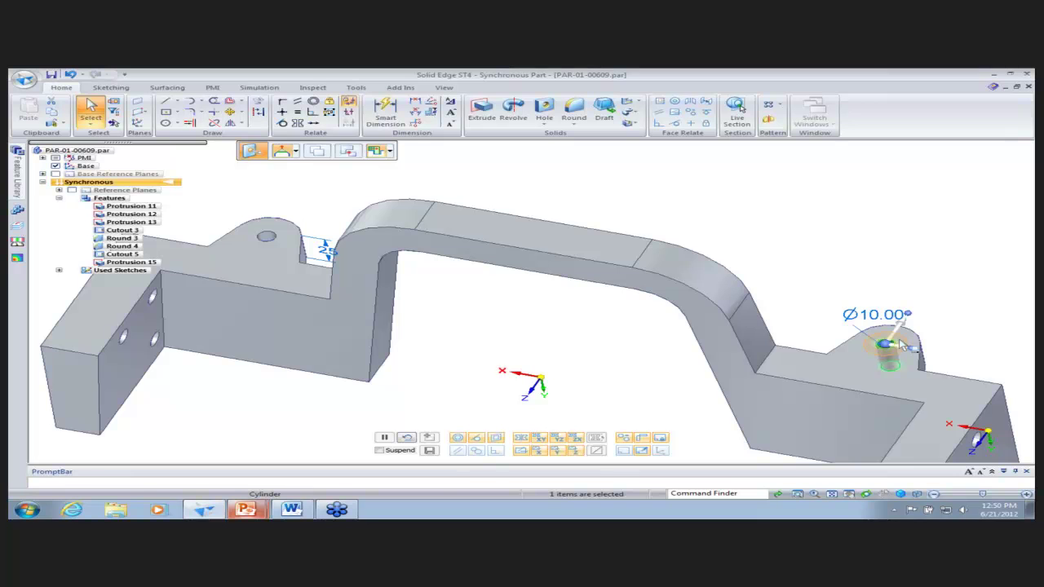
left_click(898, 345)
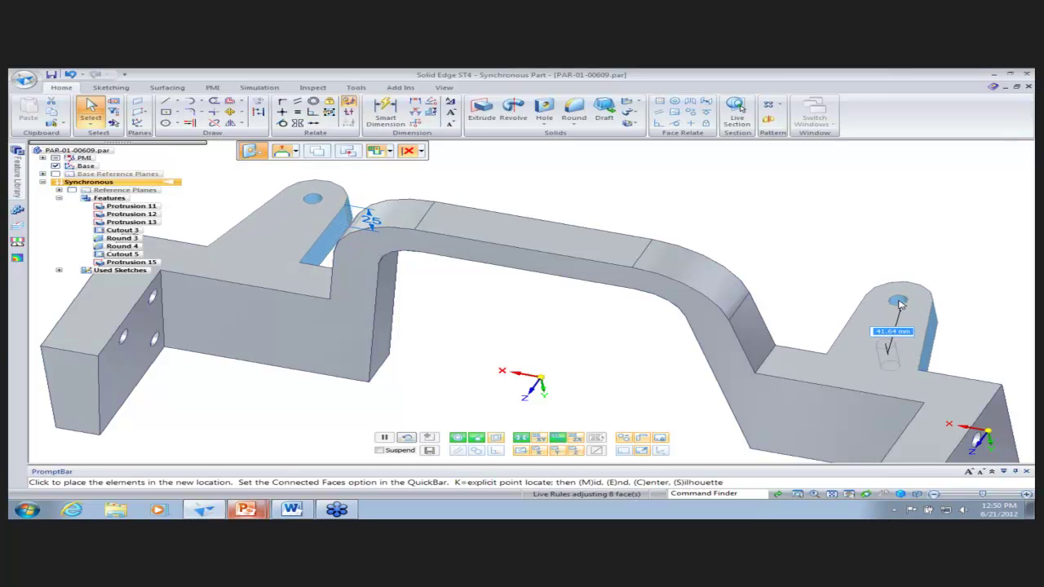
left_click(903, 304)
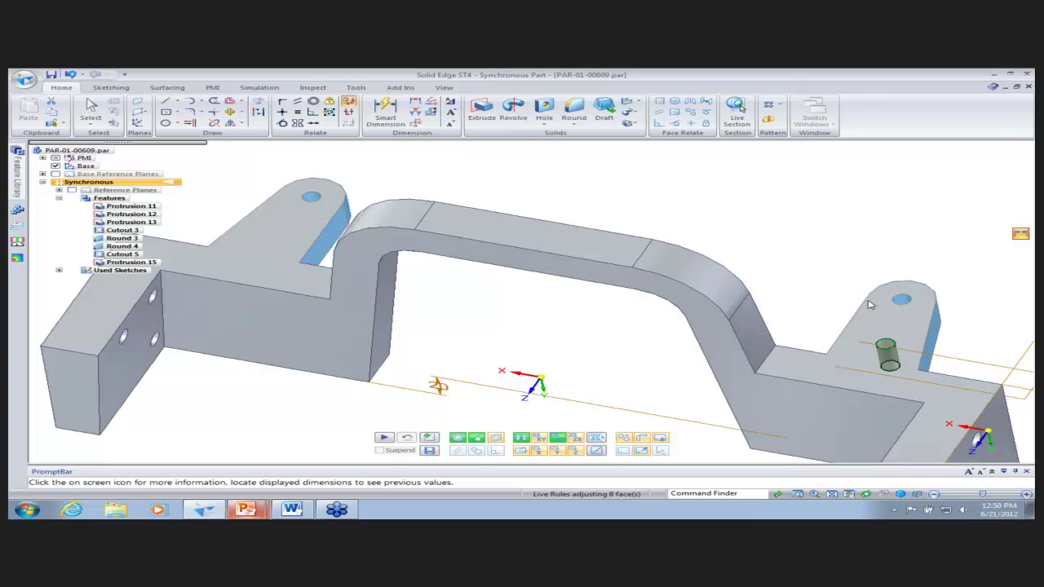
left_click(384, 437)
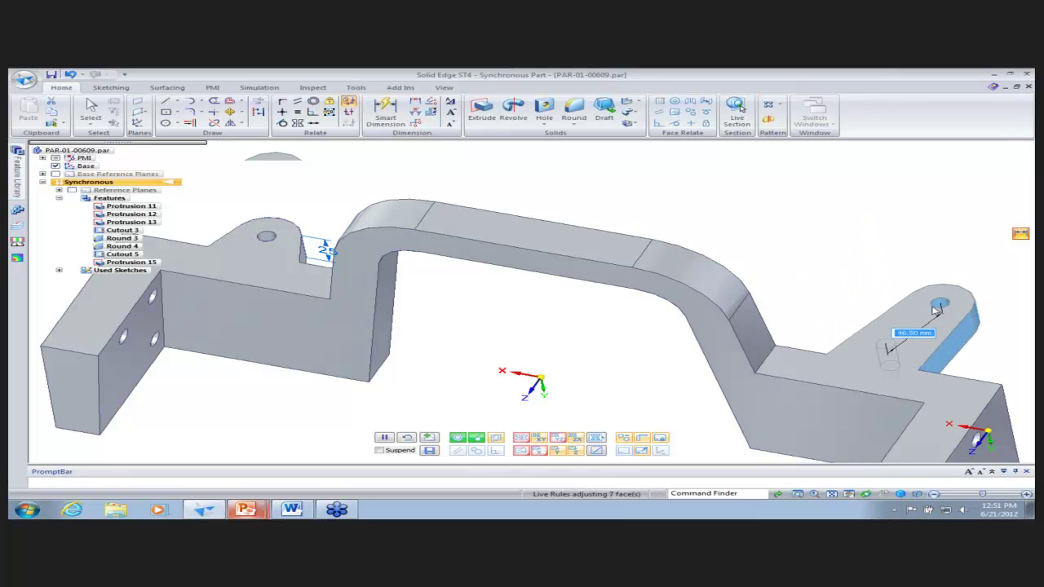
left_click_drag(849, 285, 869, 282)
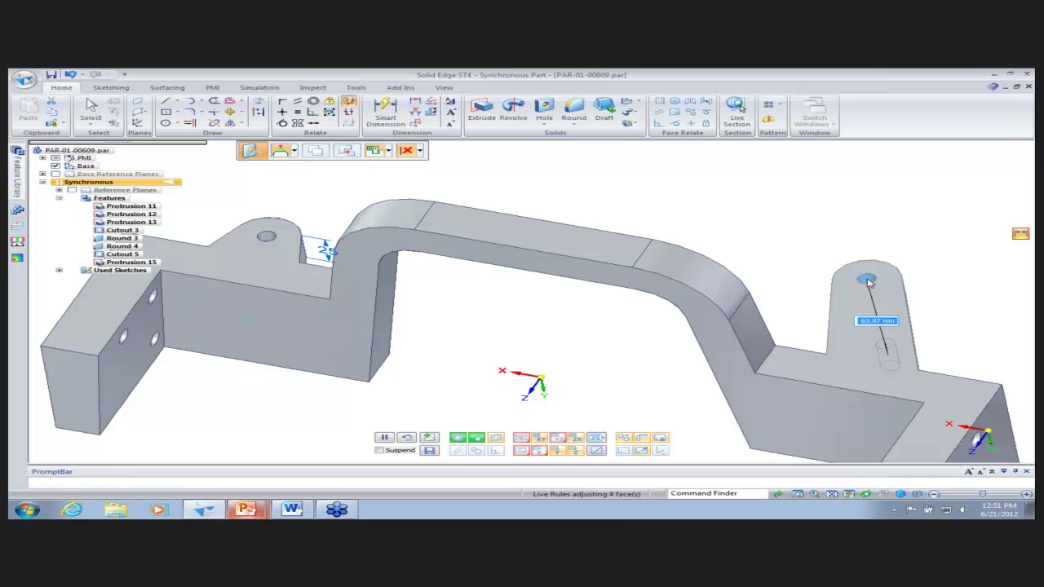
left_click_drag(867, 281, 868, 282)
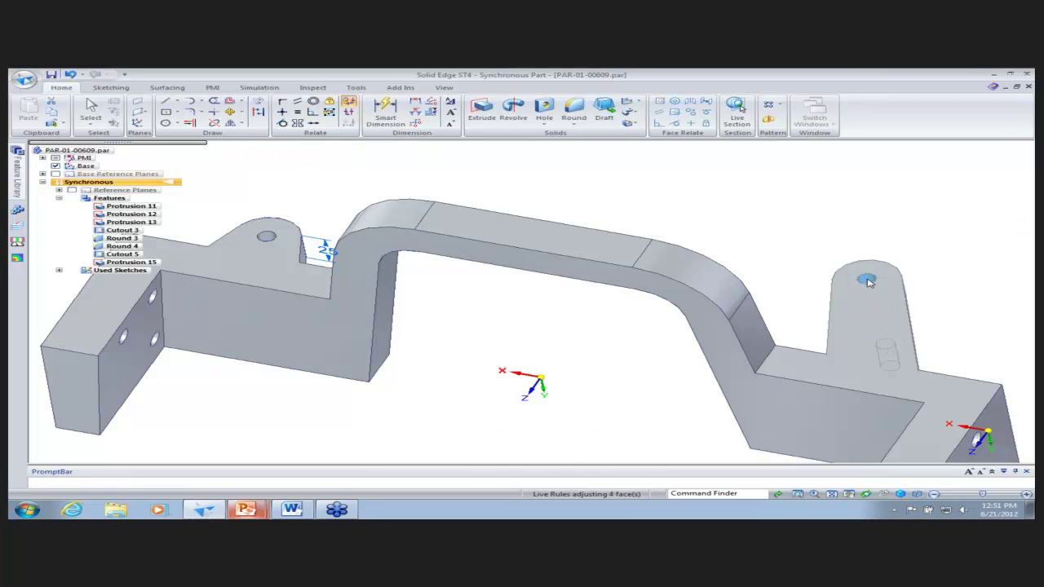
key("Escape")
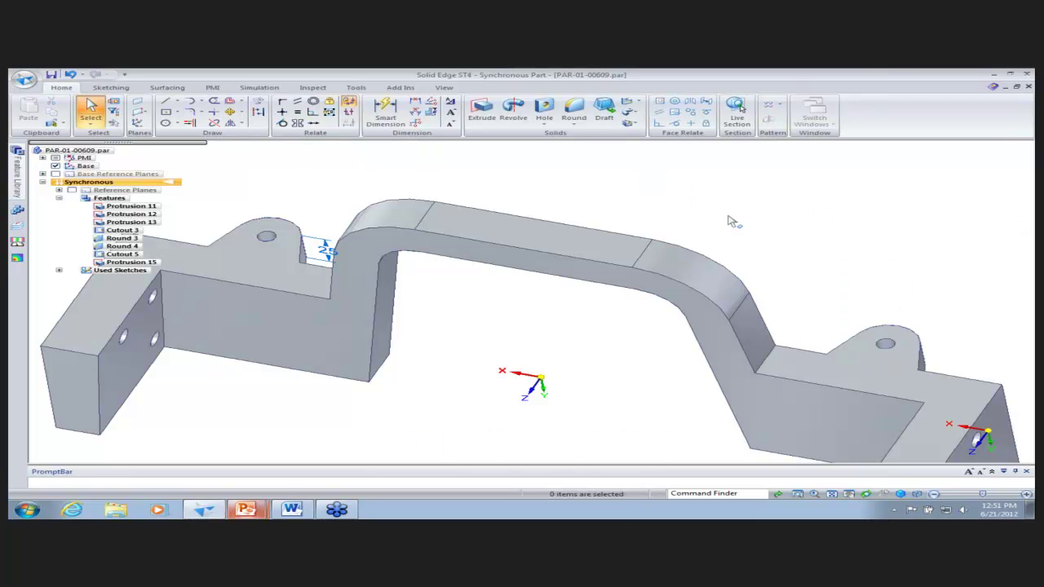
Try to rotate the right leg's outer sloped face about its base edge with the Live Rules symmetry off.
middle_click_drag(742, 222, 792, 298)
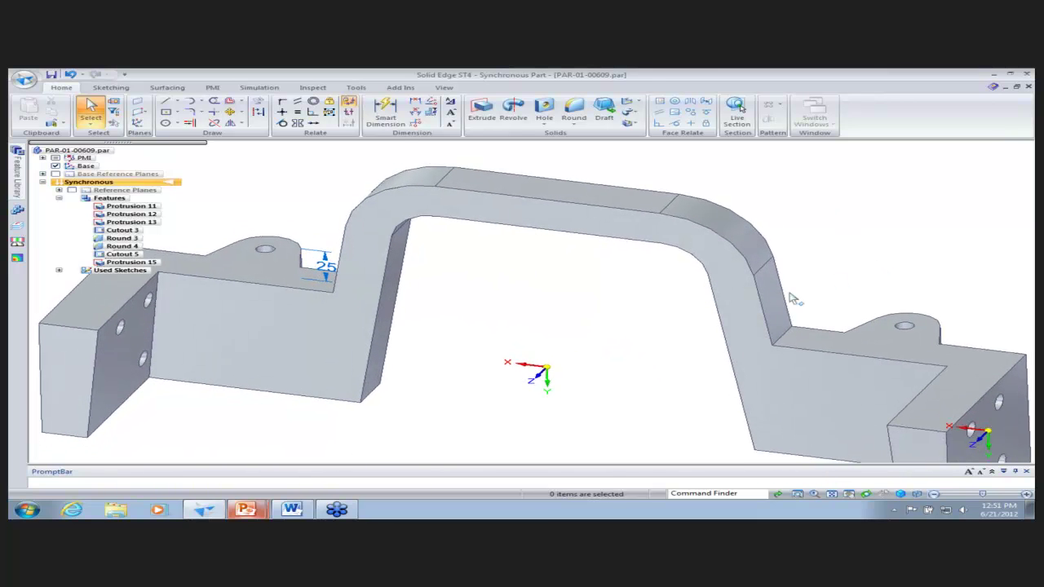
left_click(787, 295)
left_click_drag(775, 300, 781, 336)
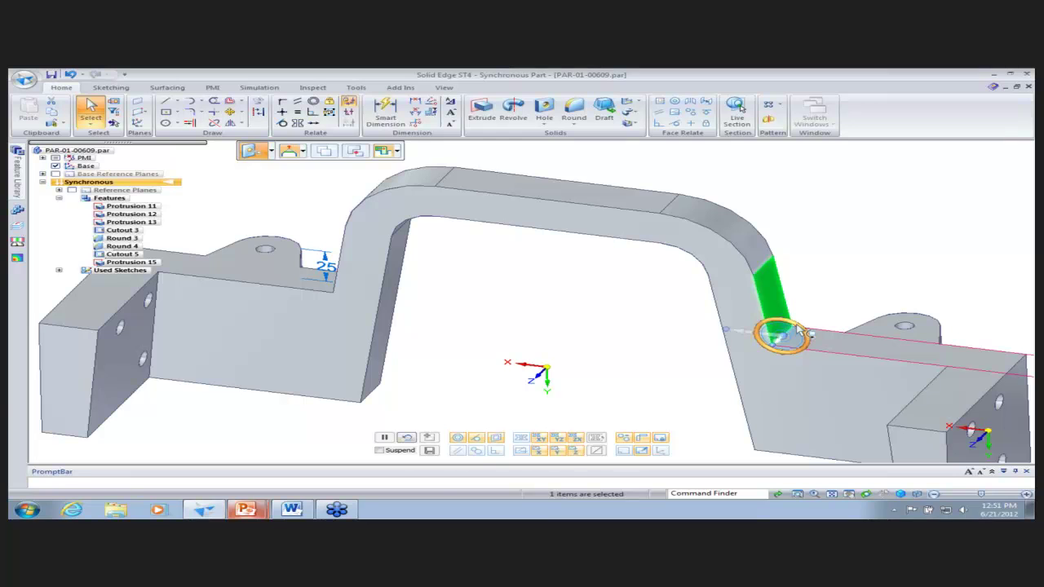
left_click(803, 333)
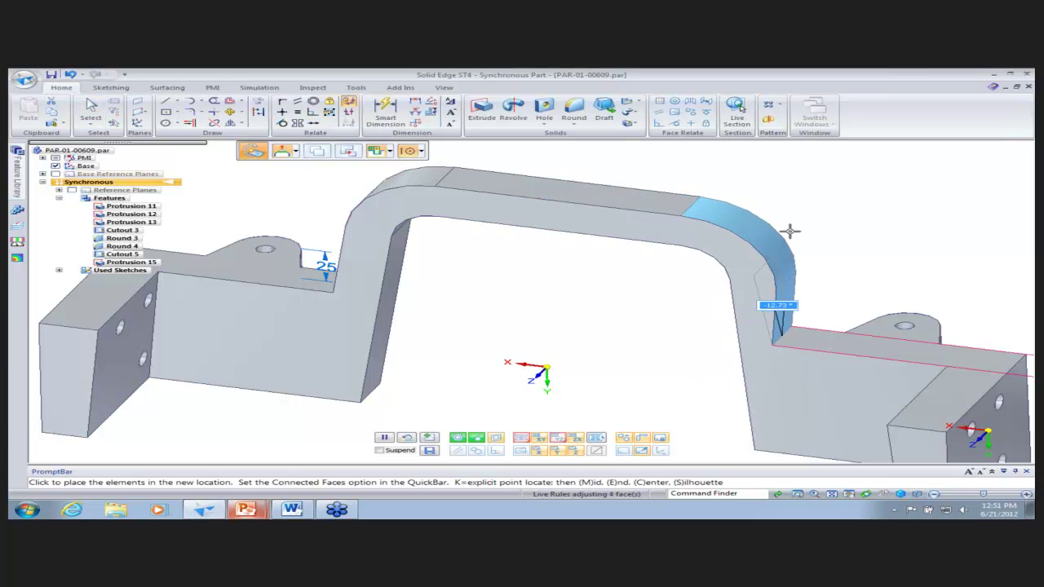
left_click(791, 233)
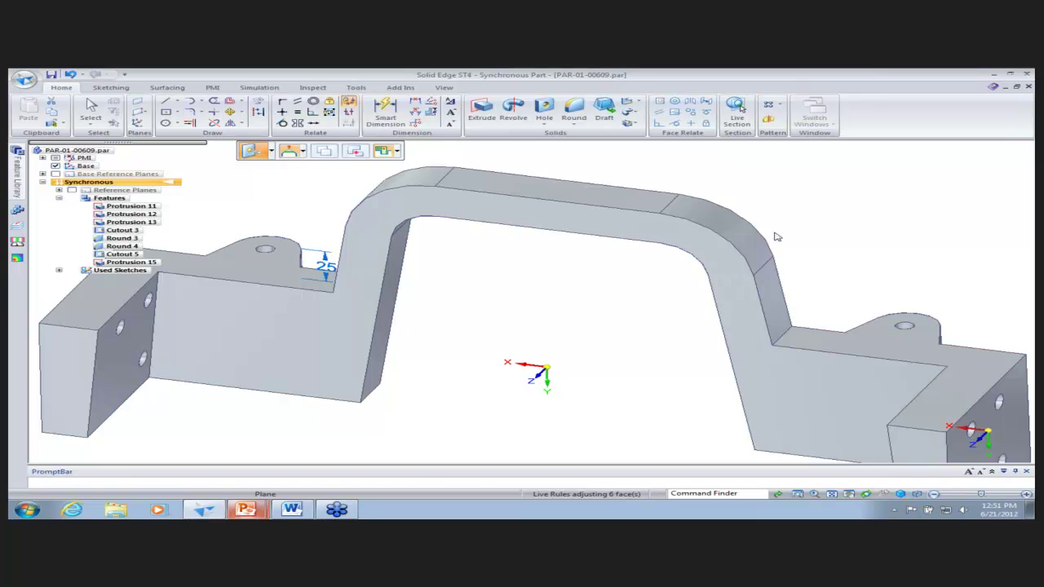
Add a persistent parallel relationship between the right leg's outer sloped face and its inner face.
left_click(658, 113)
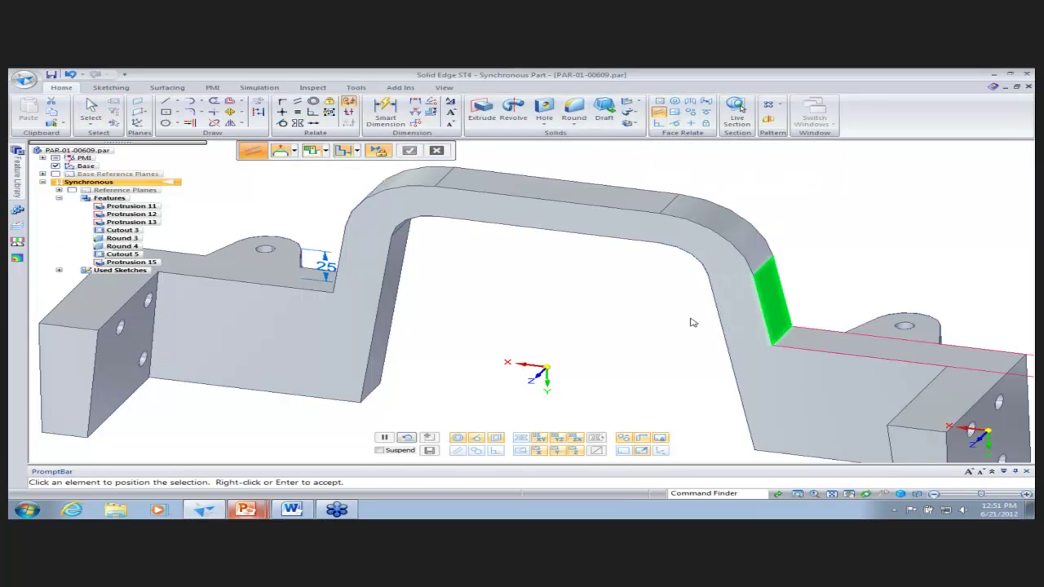
middle_click_drag(692, 323, 716, 318)
left_click(718, 316)
right_click(834, 192)
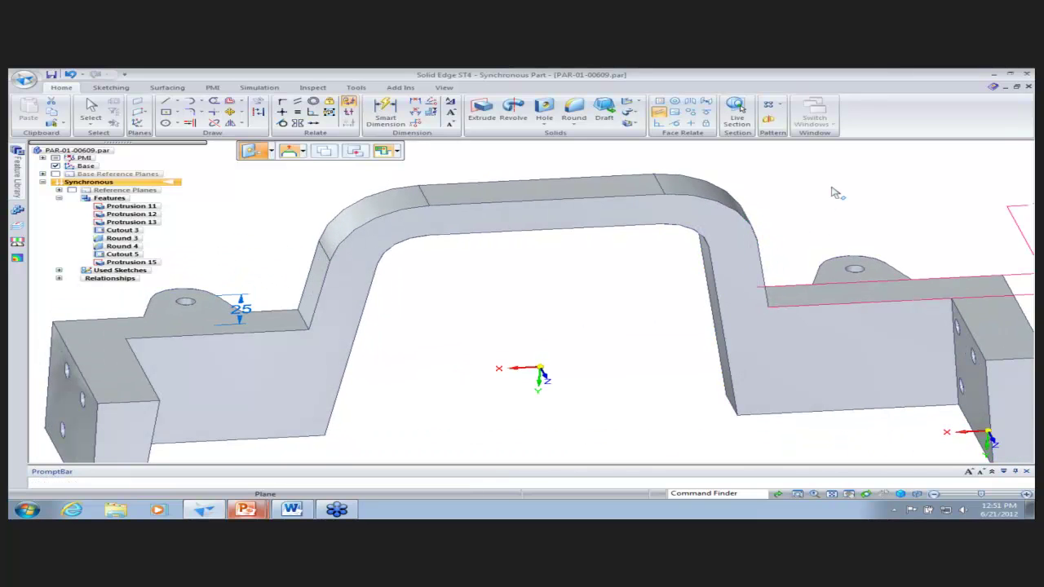
Try to rotate the right leg's outer face with the parallel relationship applied, pausing to examine the related faces, and abandon the rotation.
middle_click_drag(834, 192, 792, 302)
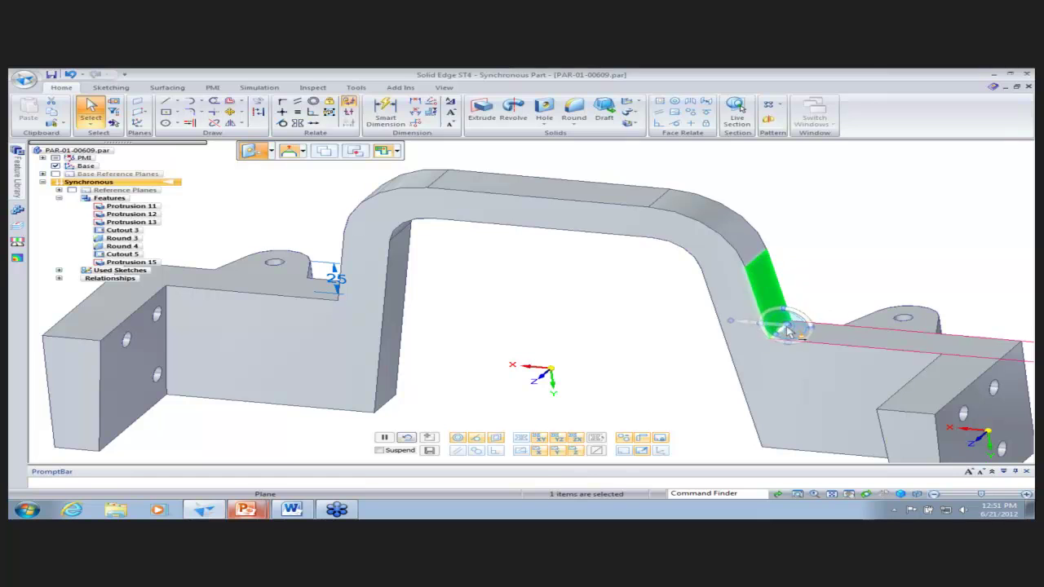
left_click(781, 330)
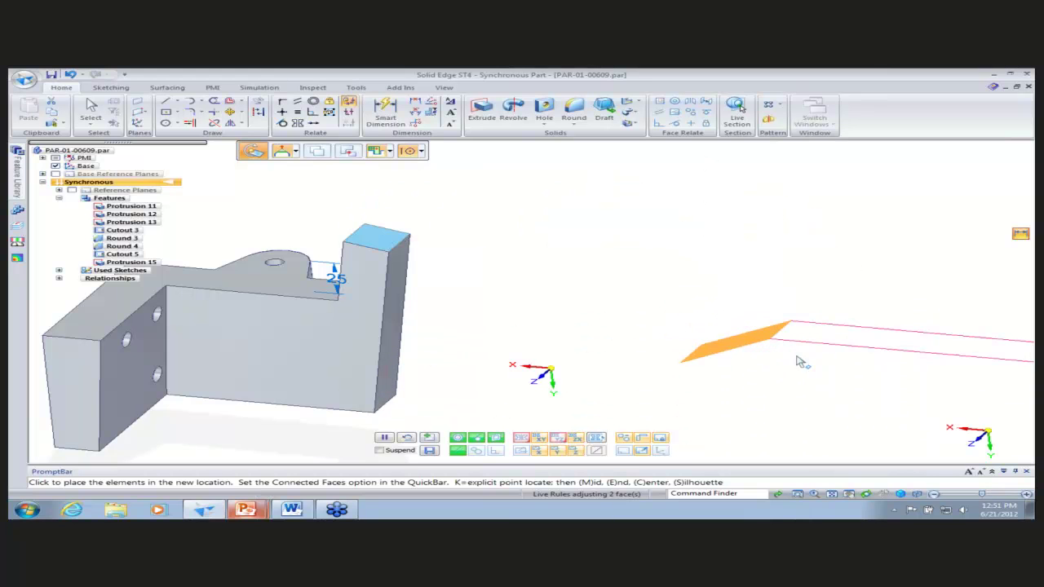
key("Escape")
key("Escape")
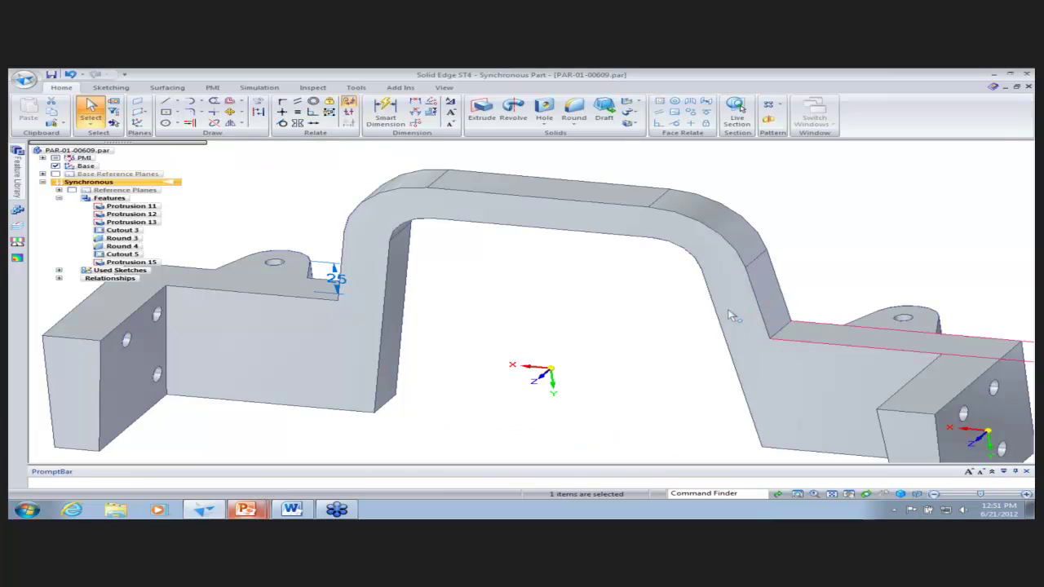
left_click(728, 314)
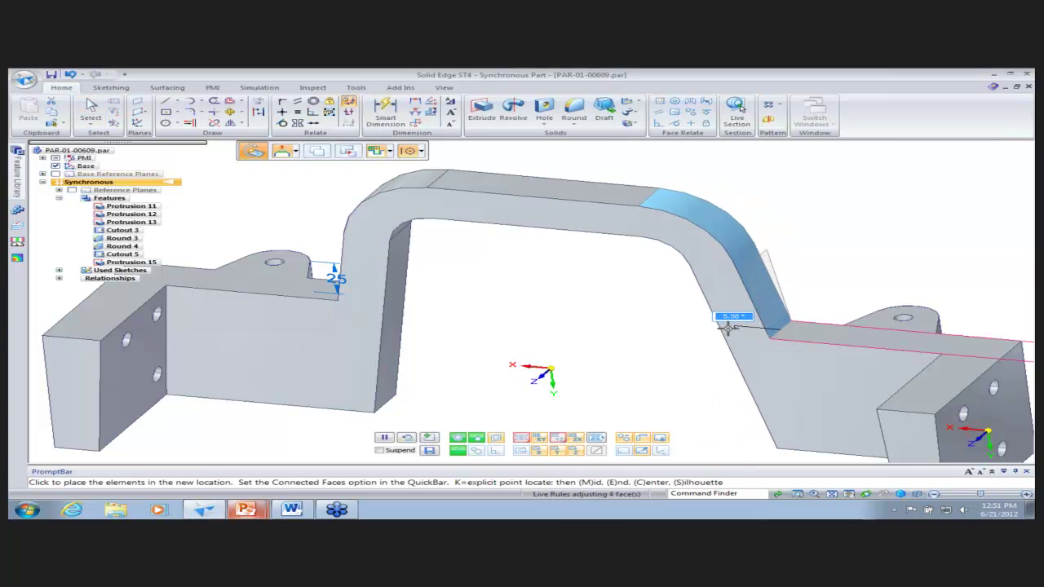
left_click(727, 326)
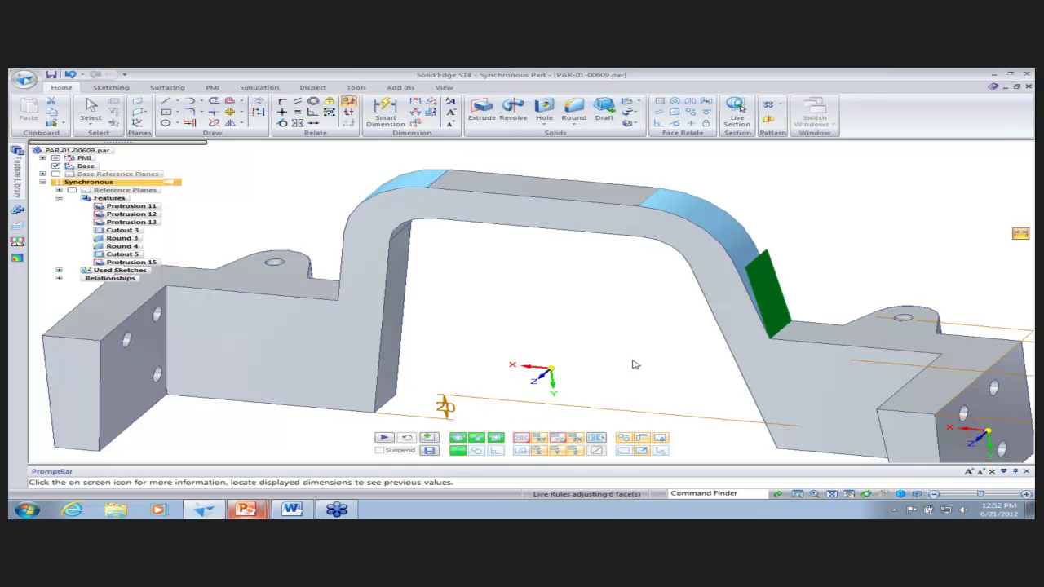
key("Escape")
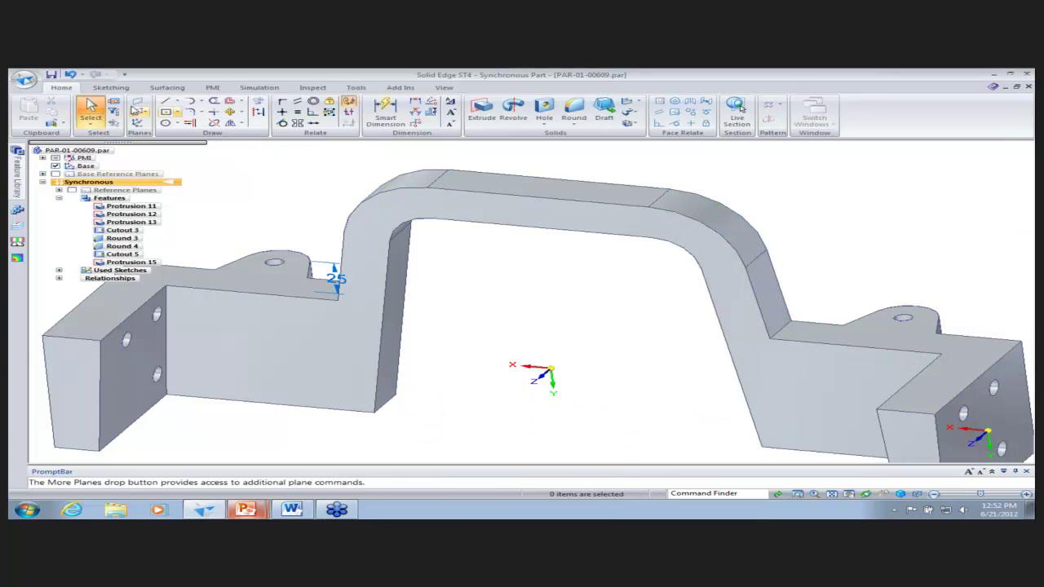
Open the Tangent_Connected part from the Live Rules folder.
left_click(25, 79)
left_click(58, 121)
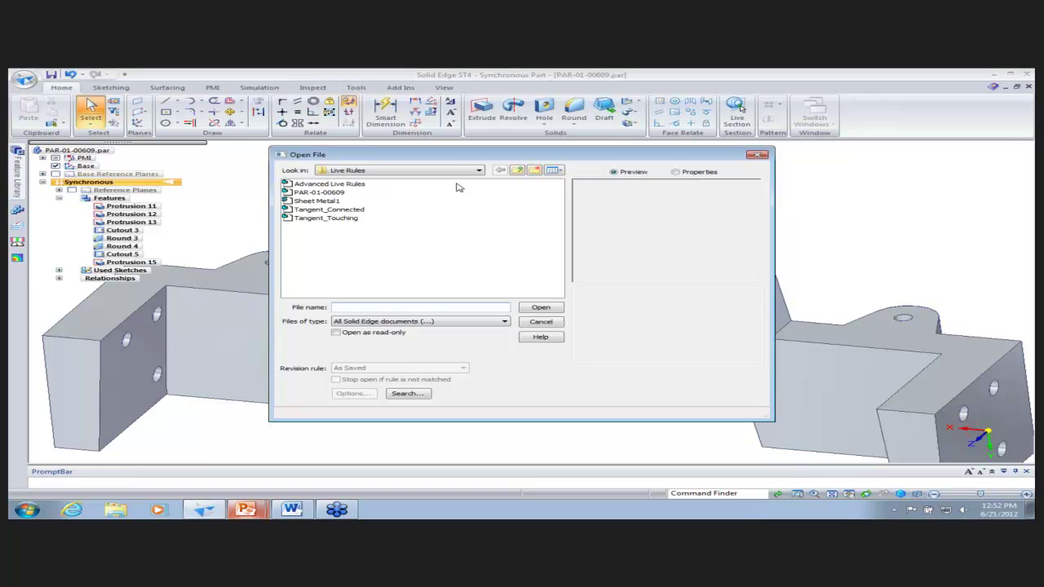
left_click(346, 214)
left_click(525, 308)
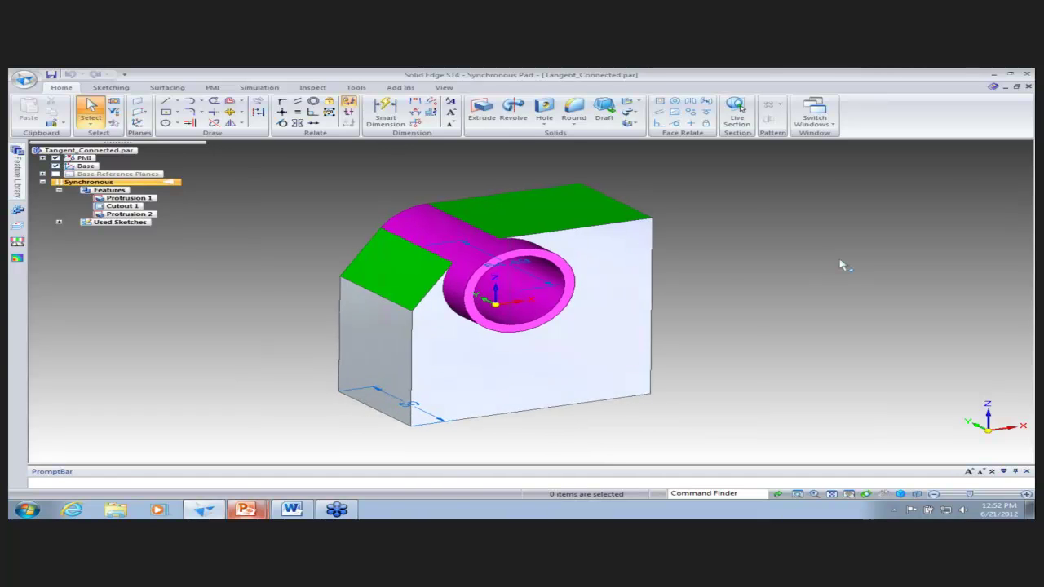
Try to move the tube's bore, pausing to examine the related faces and switching the Live Rules tangent rule off and back on.
left_click(545, 305)
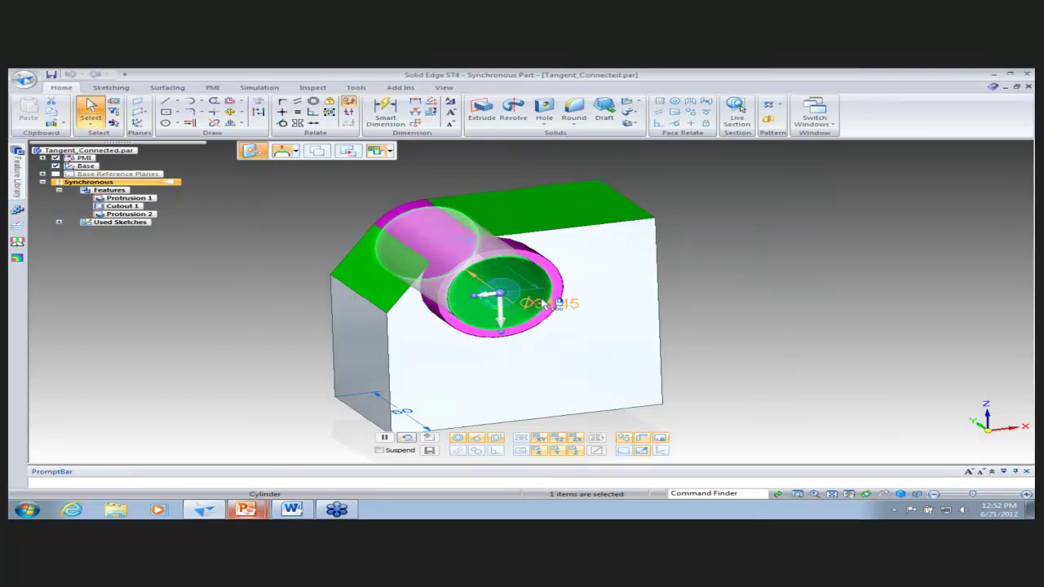
left_click(500, 292)
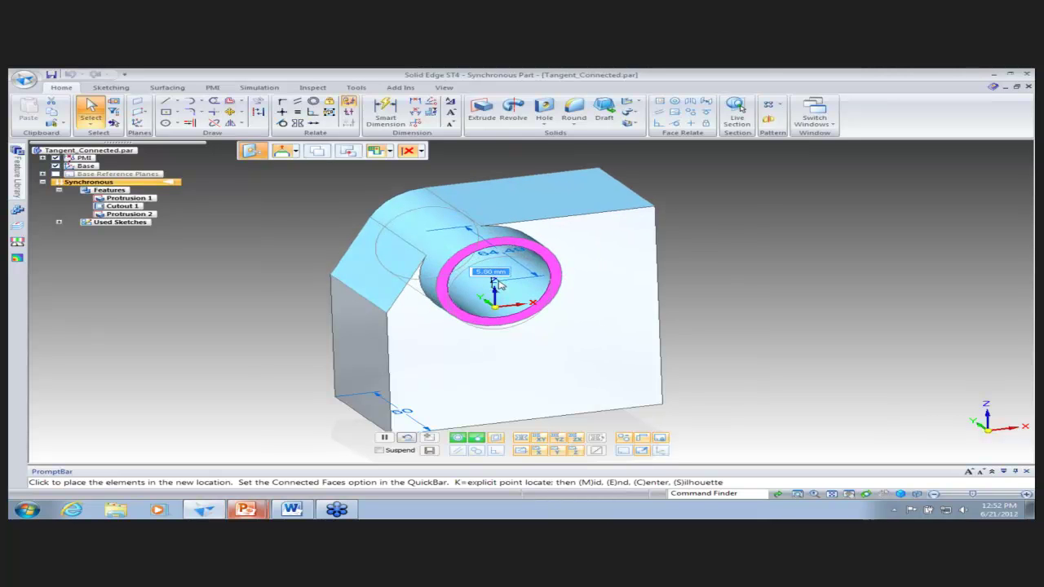
left_click(512, 324)
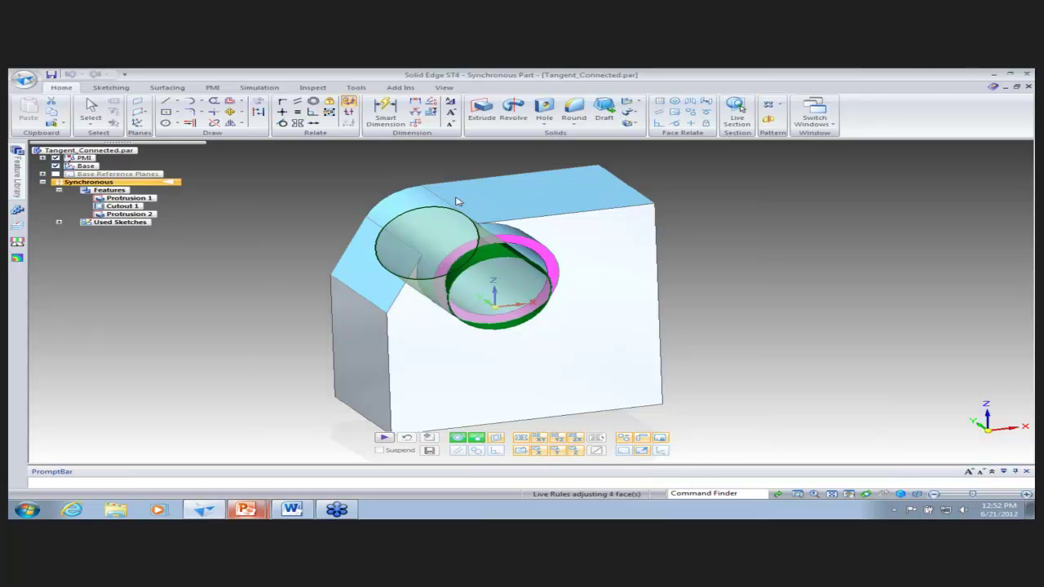
left_click(499, 287)
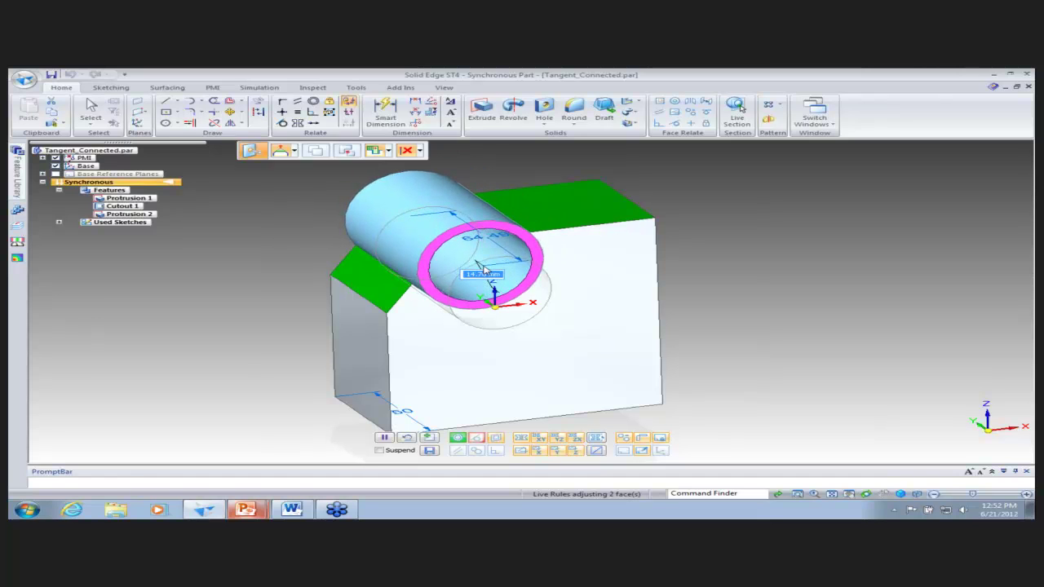
key("t")
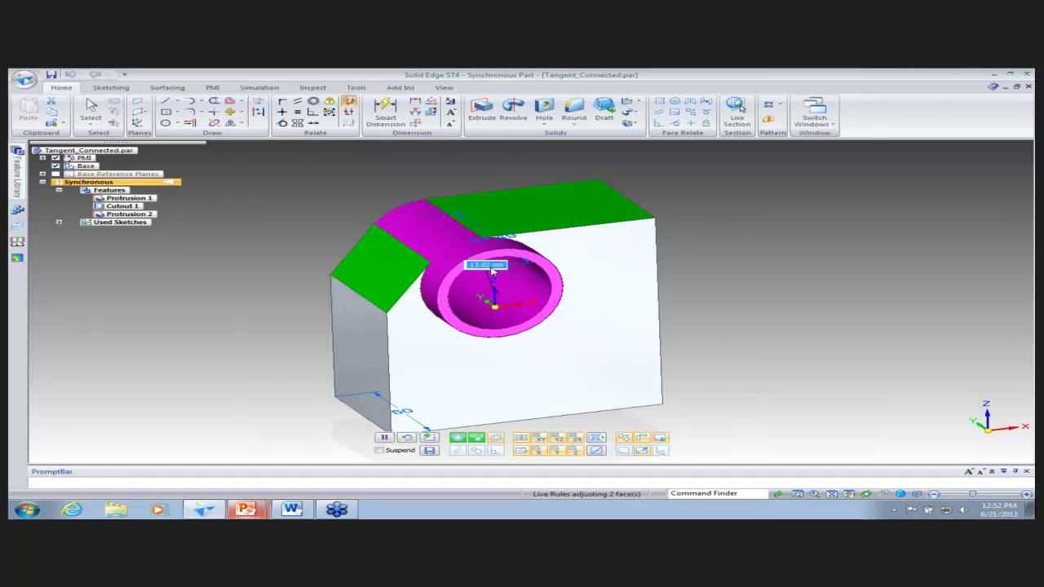
Try to move the block's green sloped face inward, turn off the tangent rule so only that face moves, and abandon the move.
left_click(382, 260)
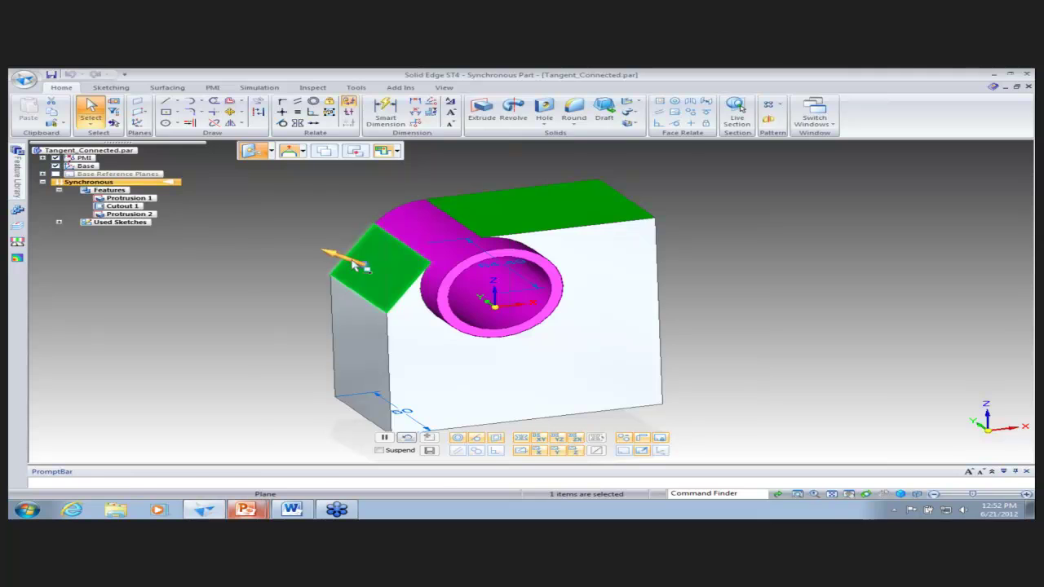
left_click(356, 265)
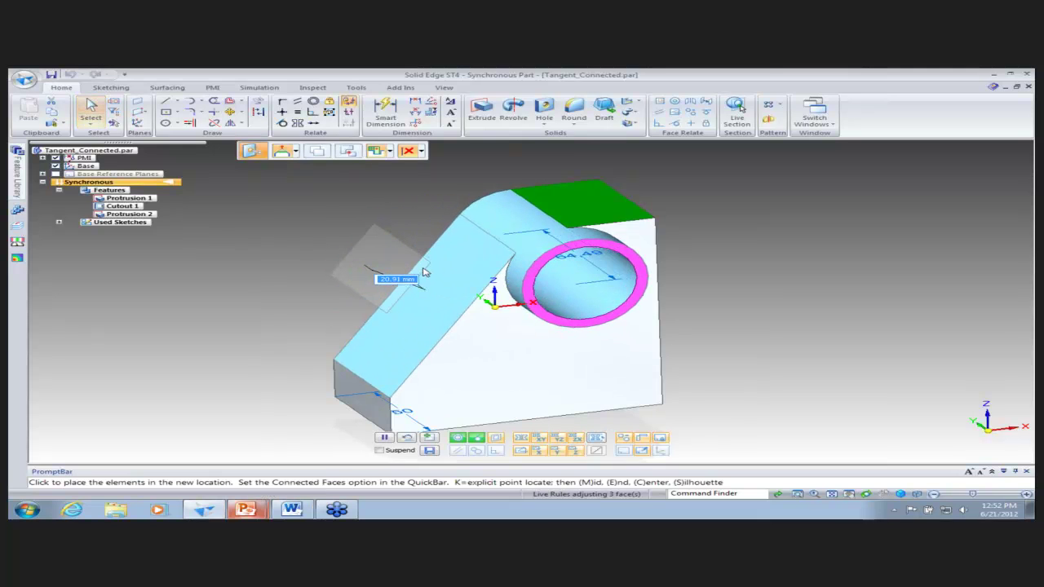
left_click(408, 262)
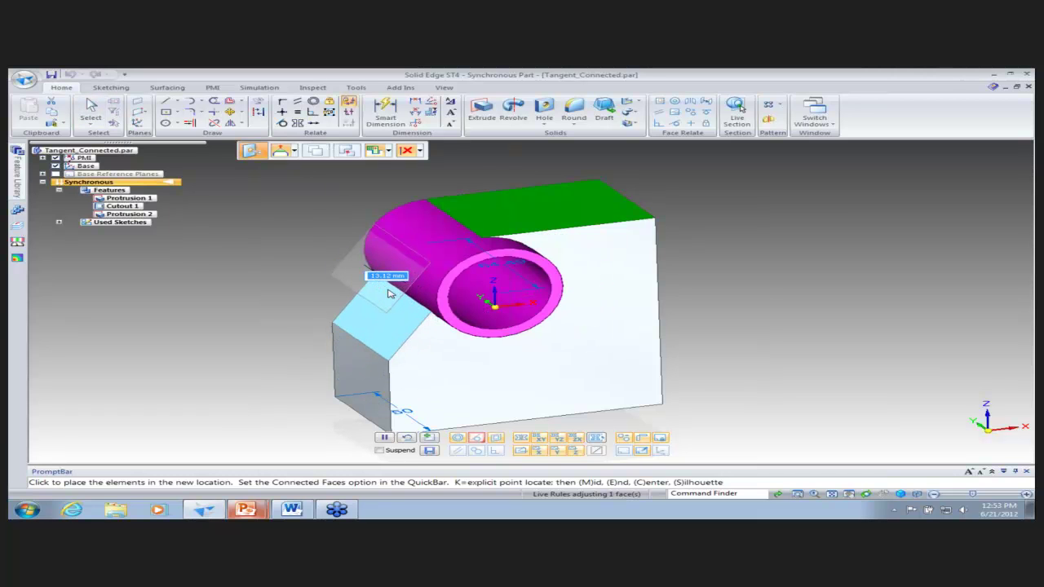
left_click(385, 274)
key("Escape")
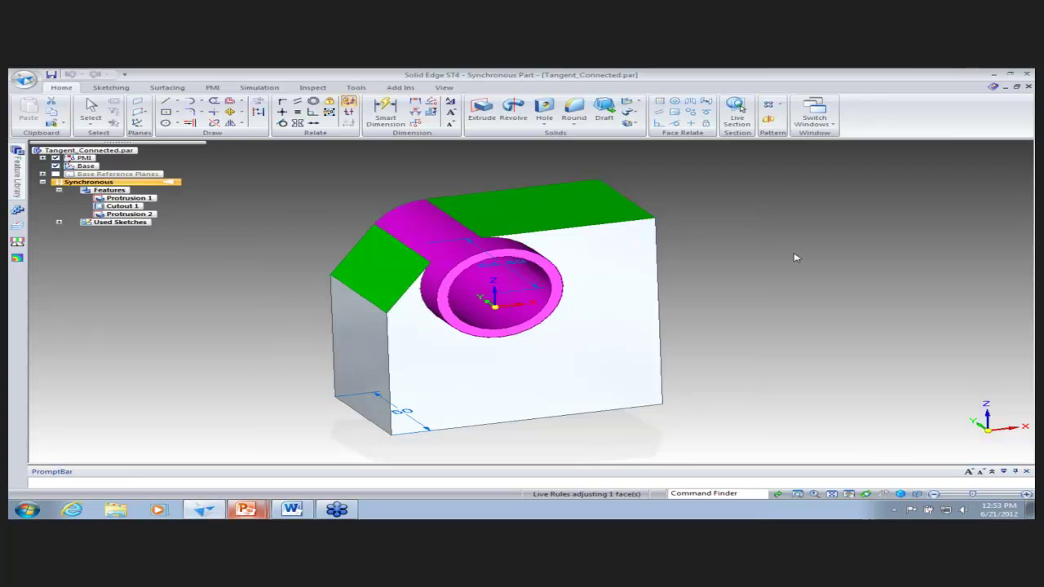
key("Escape")
Open the Sheet Metal1 model from the Live Rules folder.
left_click(24, 79)
left_click(47, 120)
left_click(330, 200)
left_click(541, 307)
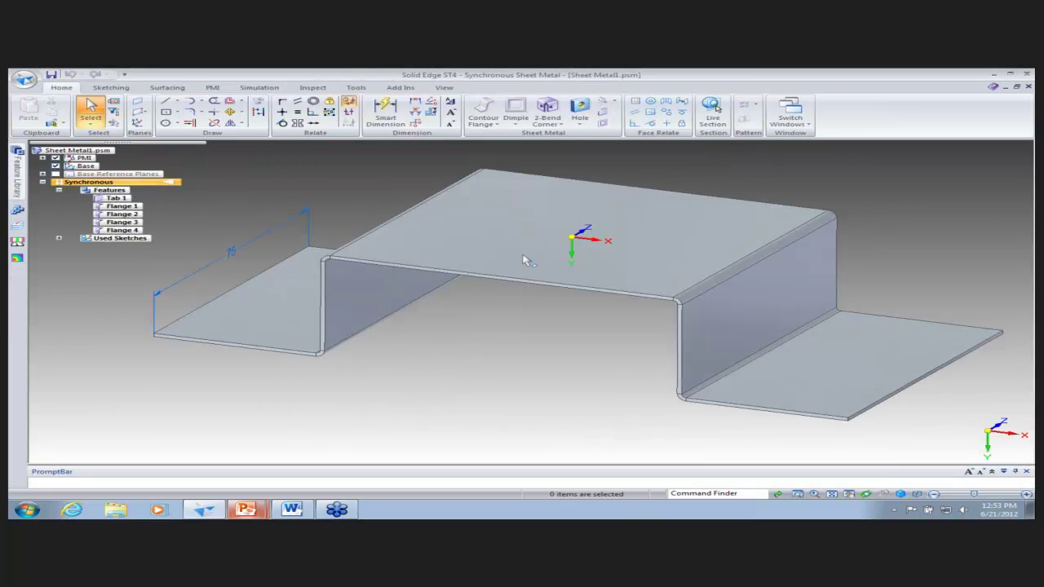
Try to move the left flange's front edge face outward, switching the thickness chain rule off and suspending Live Rules, and abandon the move.
left_click(255, 351)
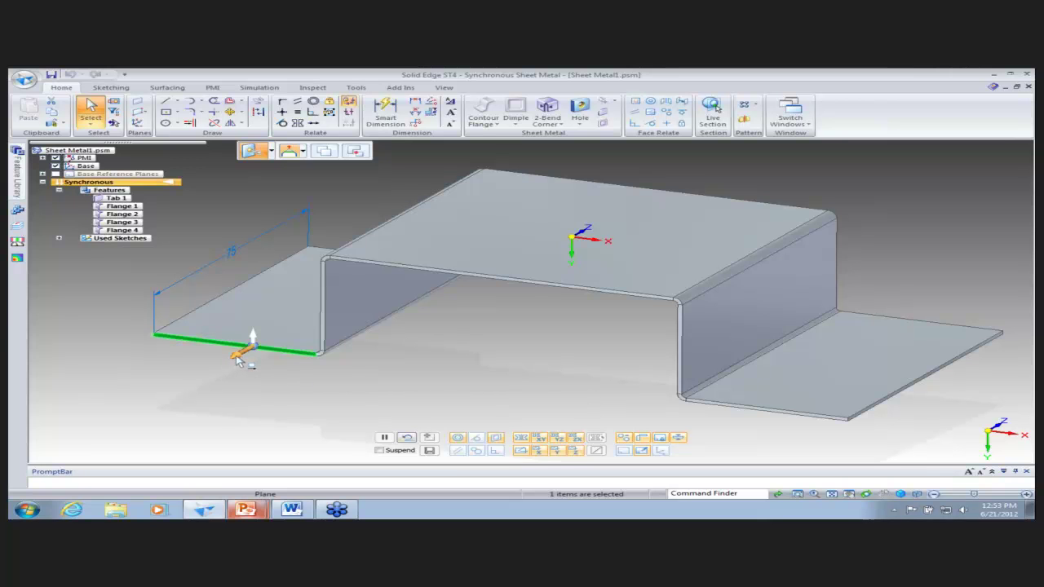
left_click(239, 358)
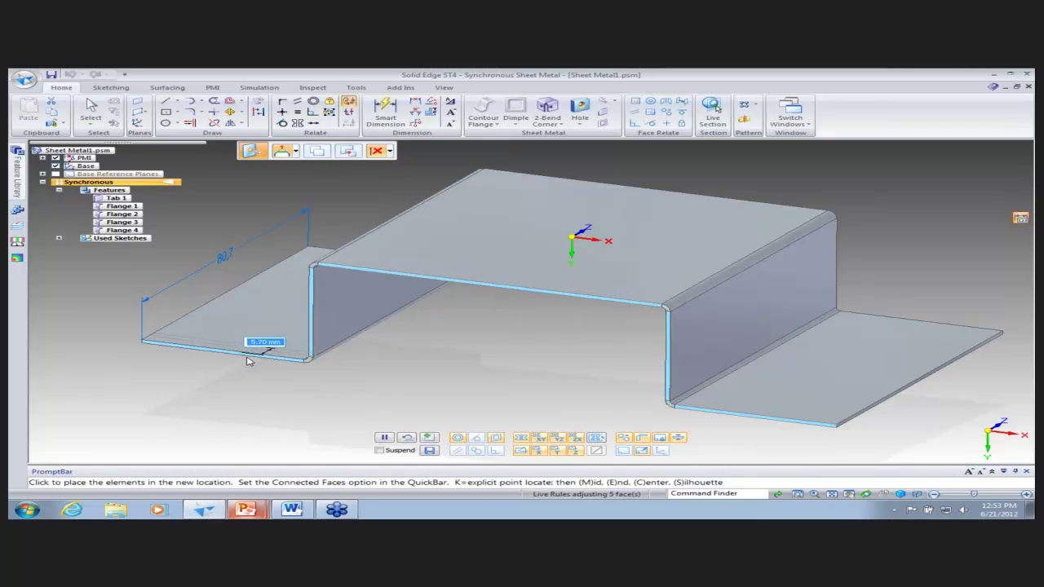
left_click(248, 361)
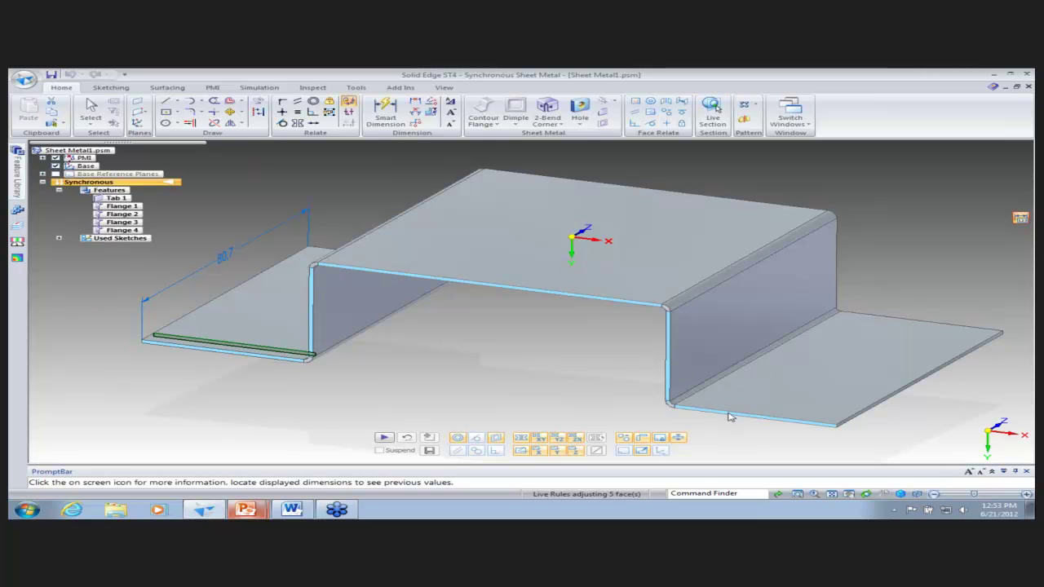
left_click(247, 357)
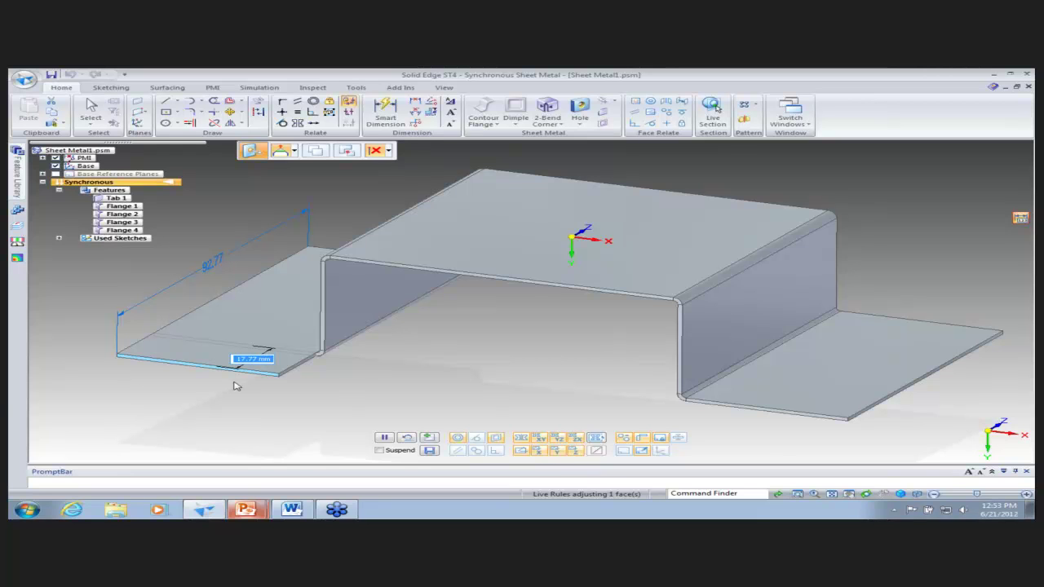
left_click_drag(234, 386, 271, 355)
left_click_drag(255, 364, 240, 378)
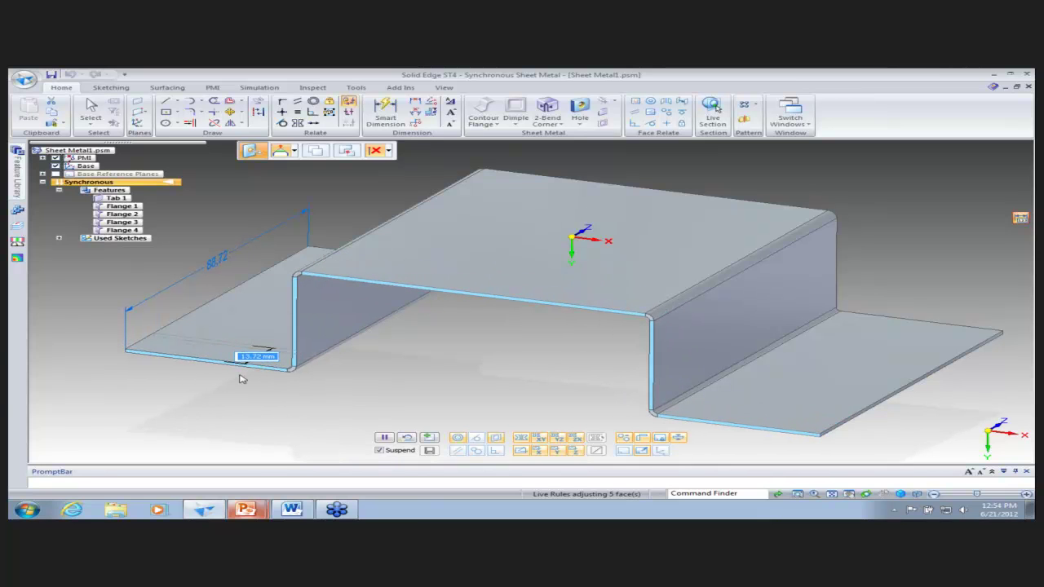
key("Escape")
key("Escape")
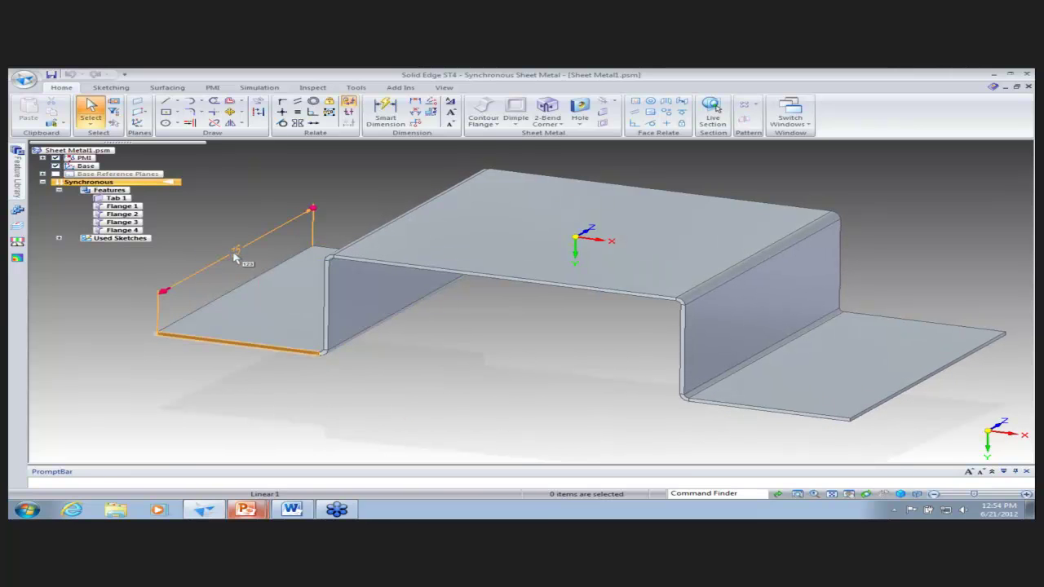
Set the left flange's length dimension to 93.75 mm, keeping the connected front edge faces moving together.
left_click(234, 255)
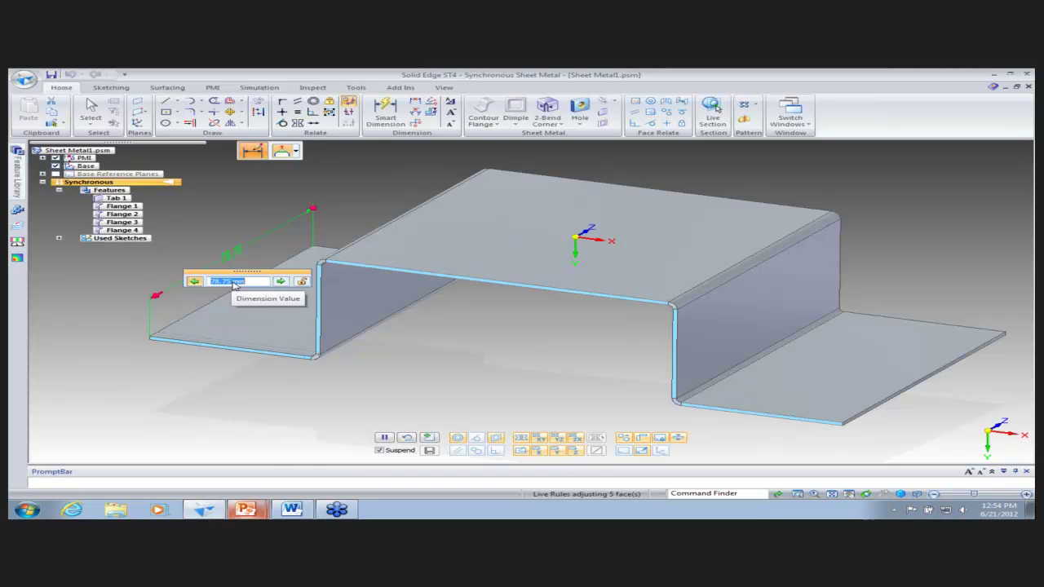
scroll(233, 285, "up", 1)
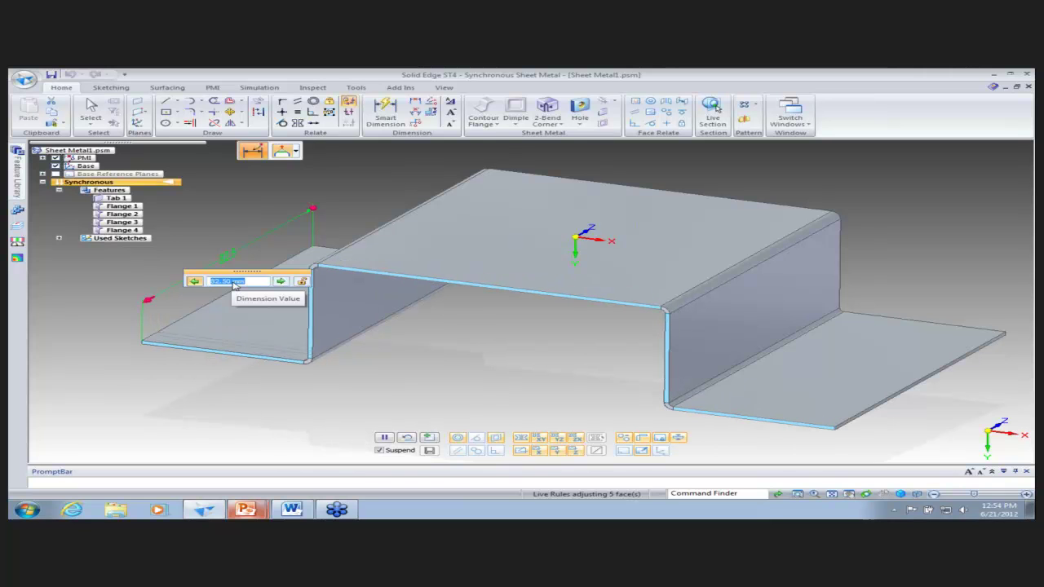
type("90")
key("Return")
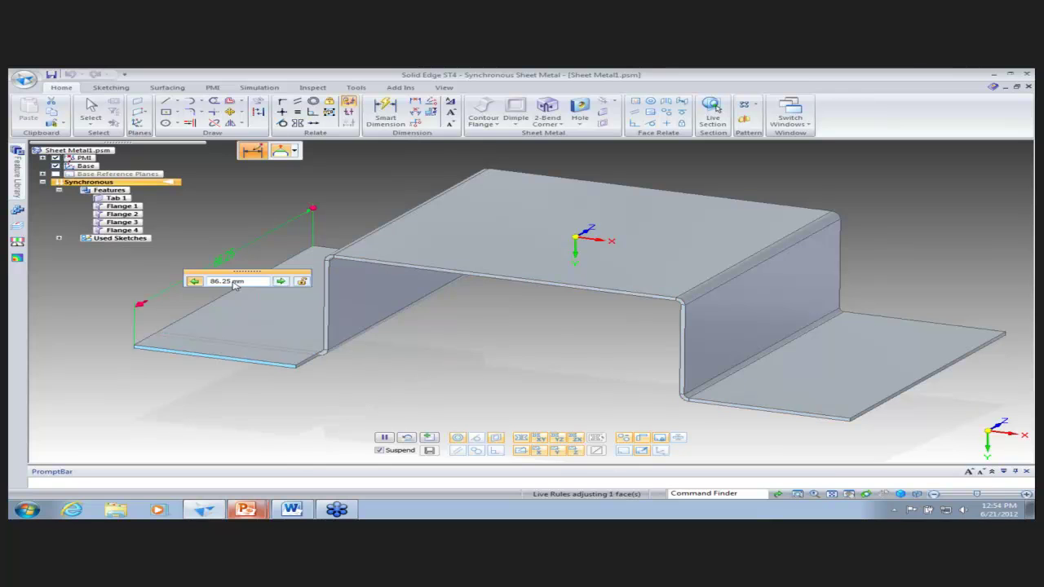
scroll(233, 285, "down", 2)
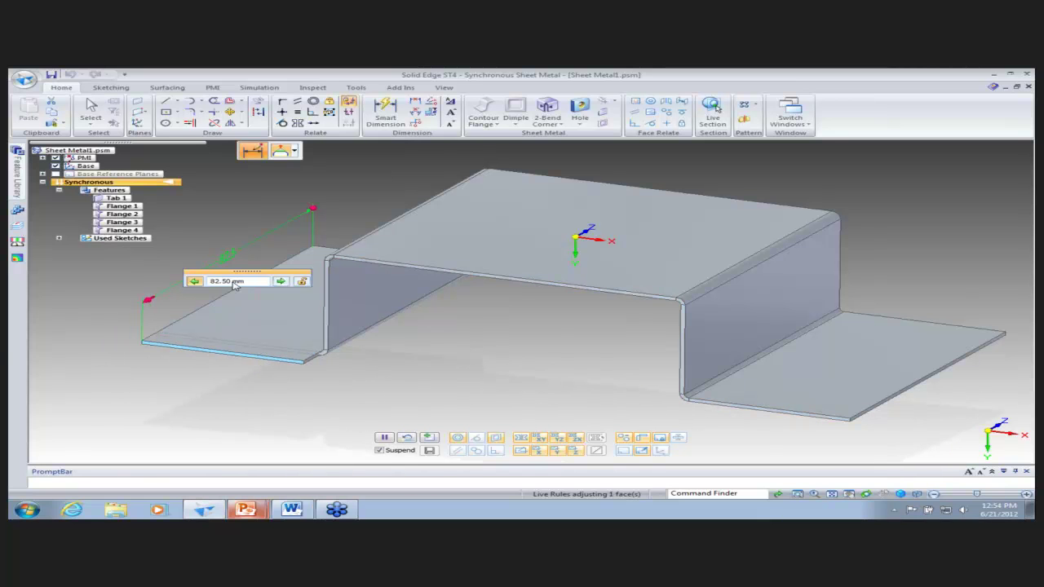
scroll(233, 282, "up", 4)
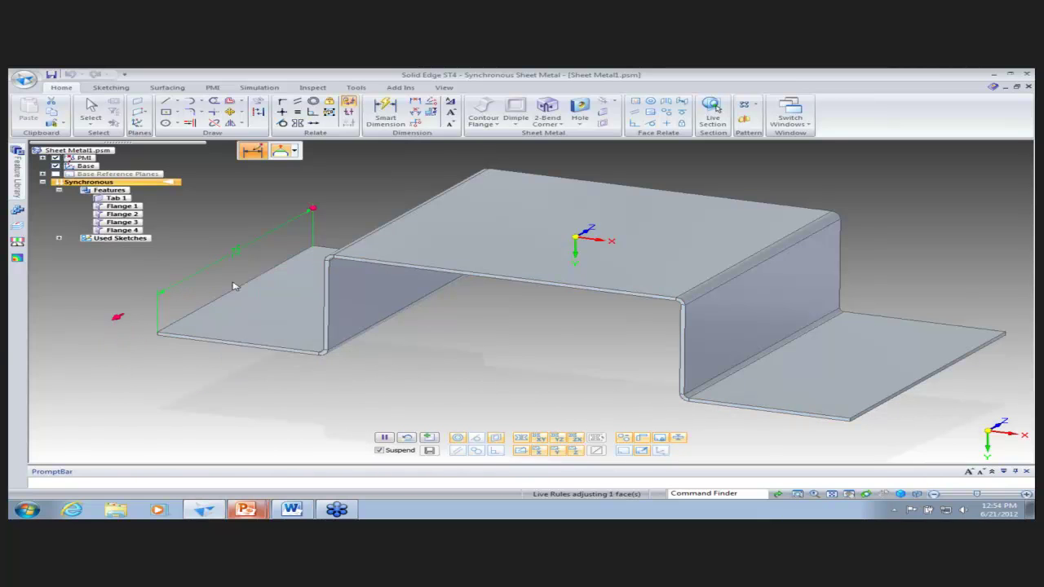
scroll(234, 283, "up", 1)
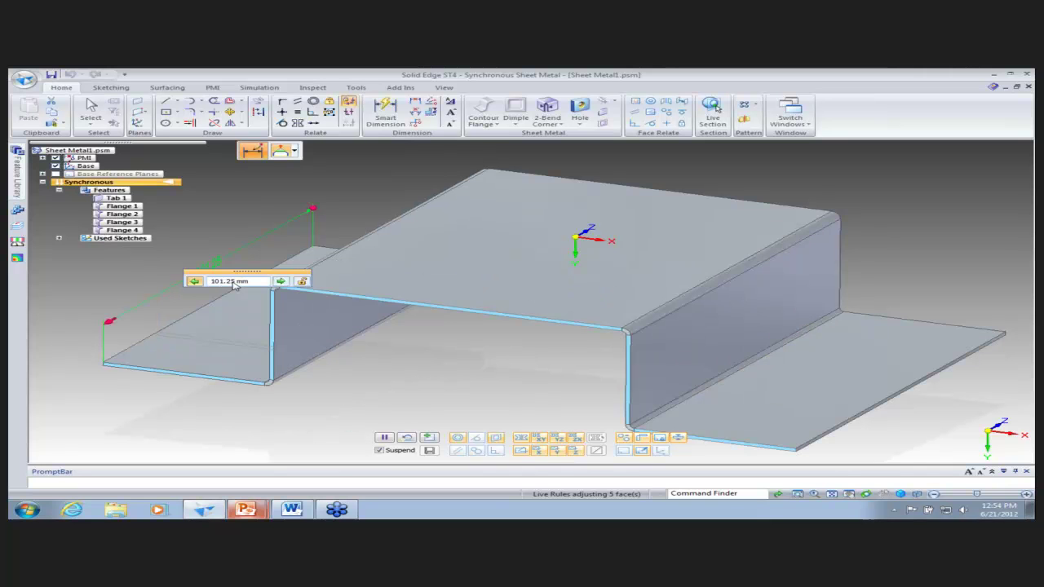
scroll(234, 283, "up", 1)
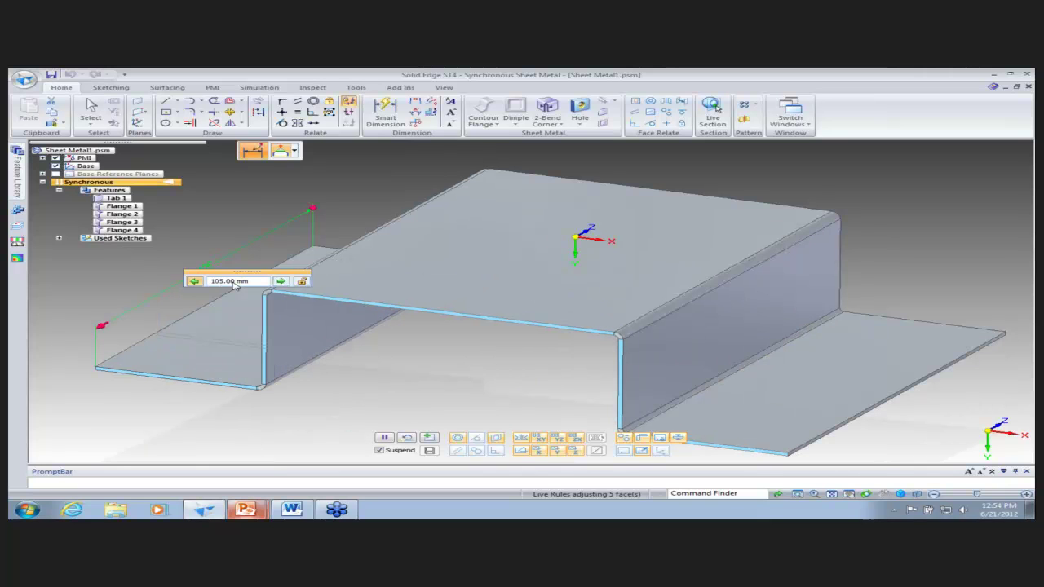
scroll(234, 283, "down", 3)
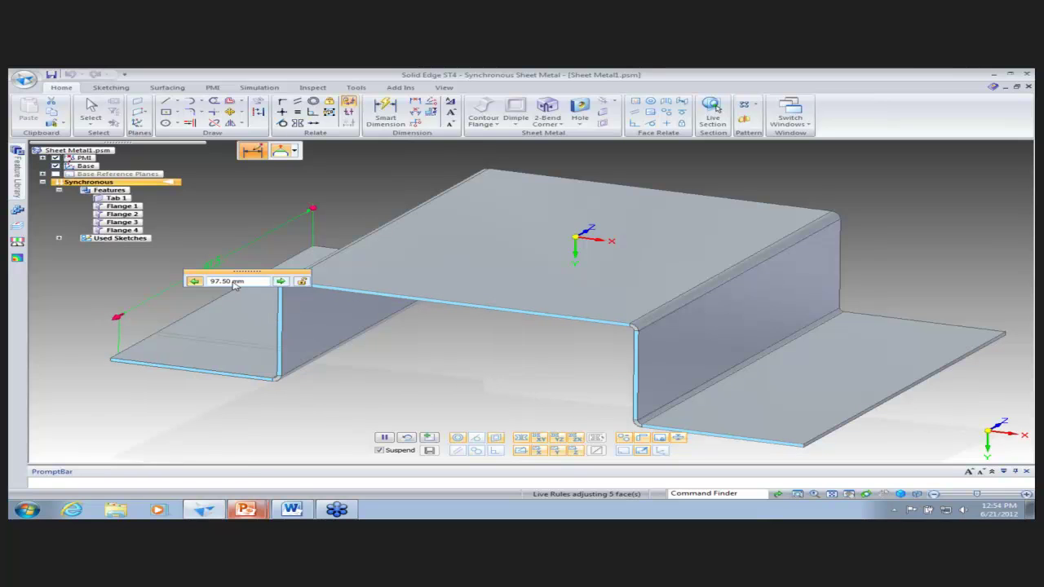
key("Return")
key("Escape")
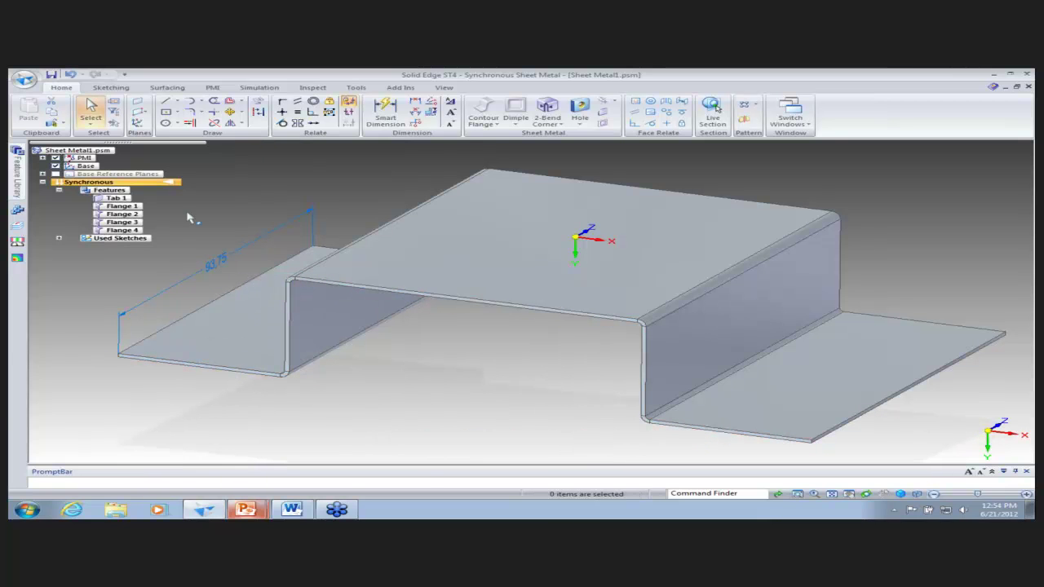
Open the Advanced Live Rules part.
left_click(24, 79)
left_click(54, 118)
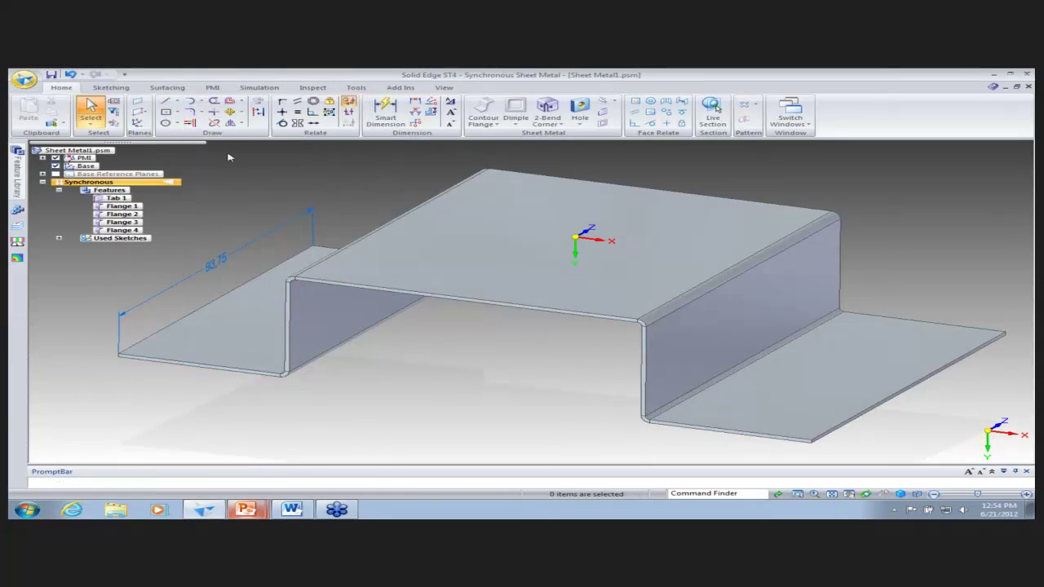
left_click(560, 308)
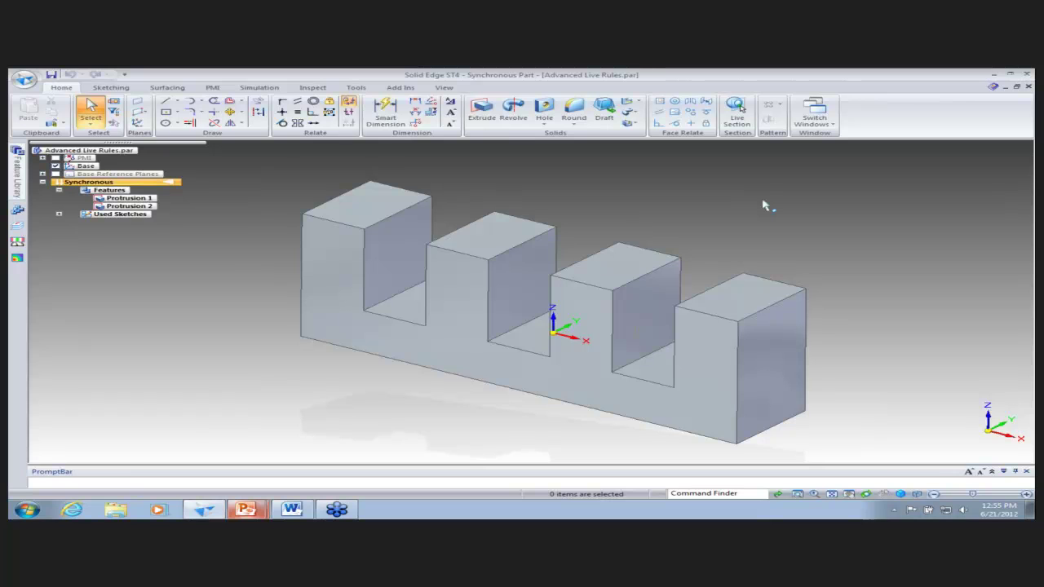
Try to move the first block's top face downward, pausing to examine its advanced Live Rules relationships, and abandon the move.
left_click(375, 200)
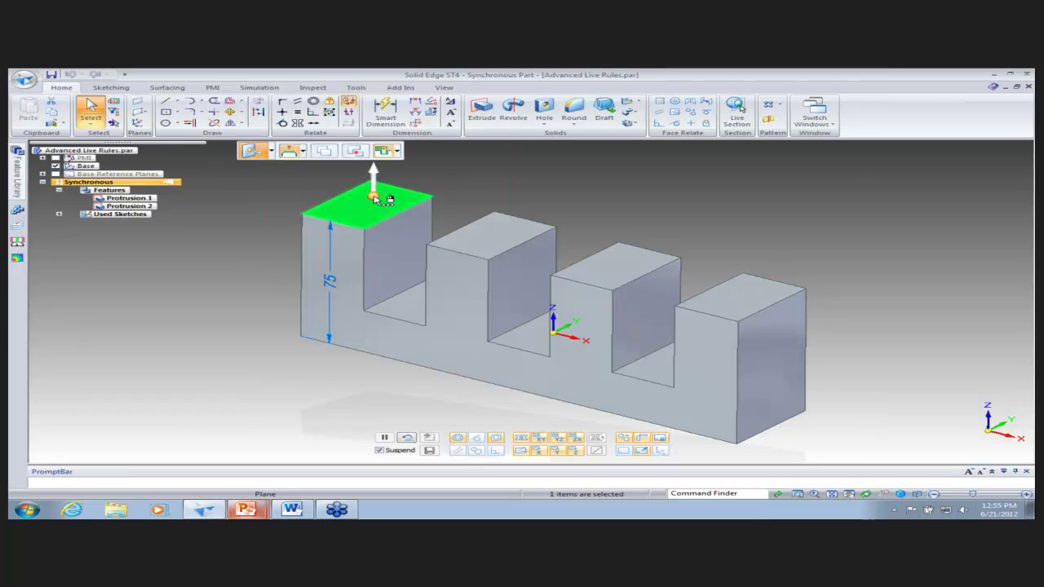
left_click(374, 196)
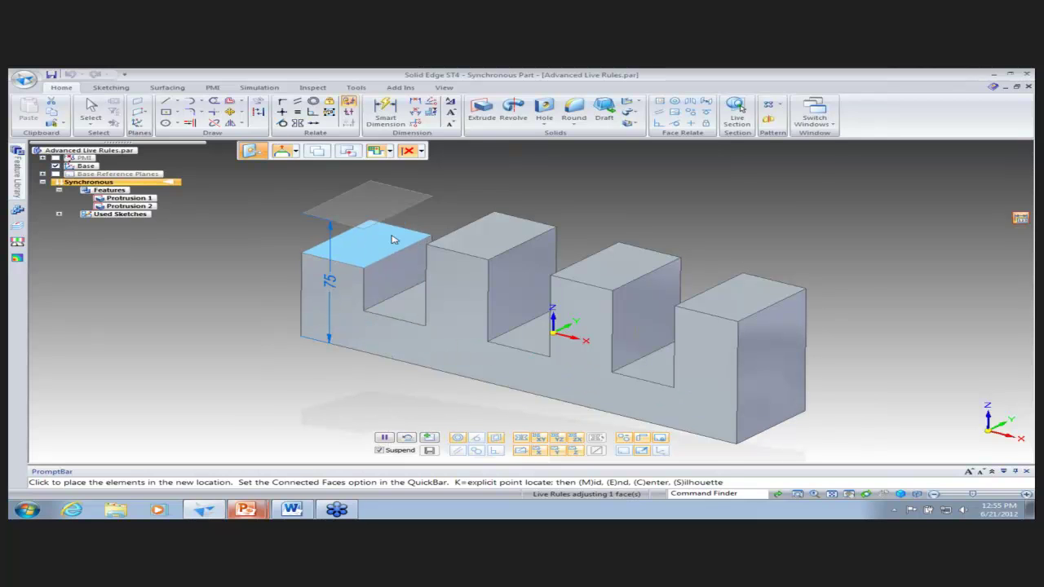
left_click(392, 239)
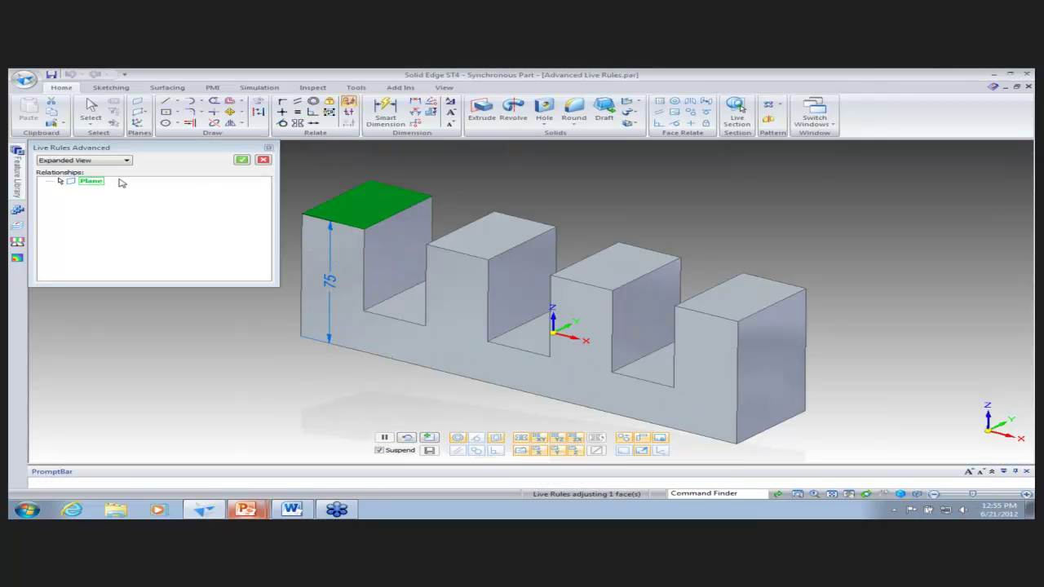
left_click(268, 147)
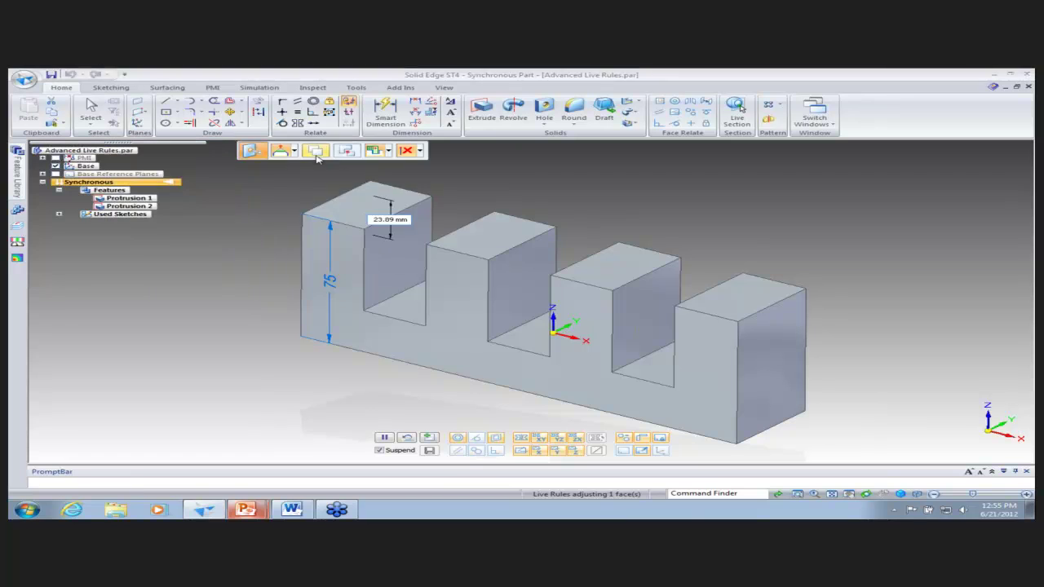
key("Escape")
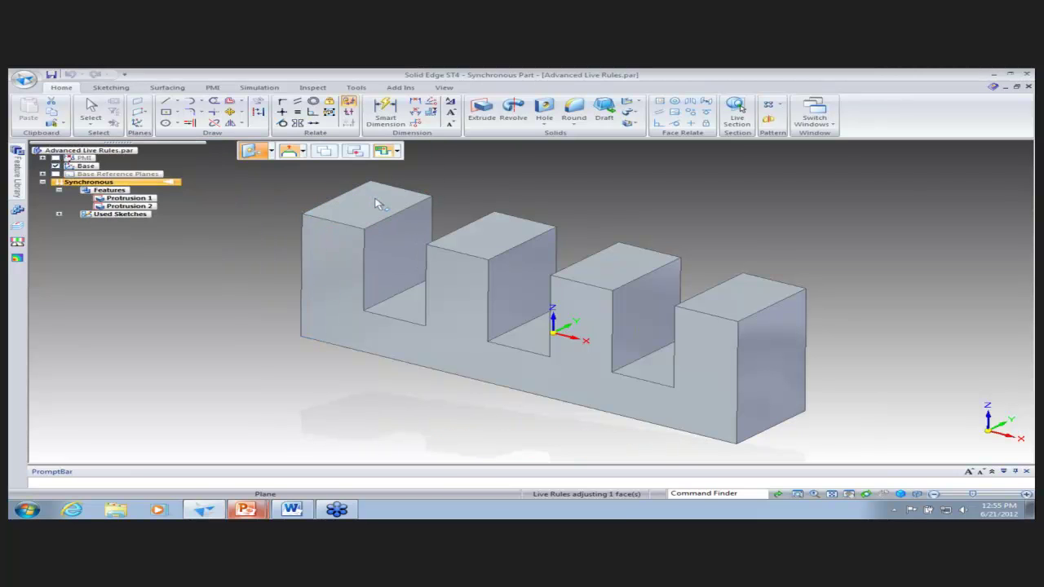
Start moving the first block's top face with the coplanar rule active, and list its coplanar faces in the advanced Live Rules.
left_click(371, 192)
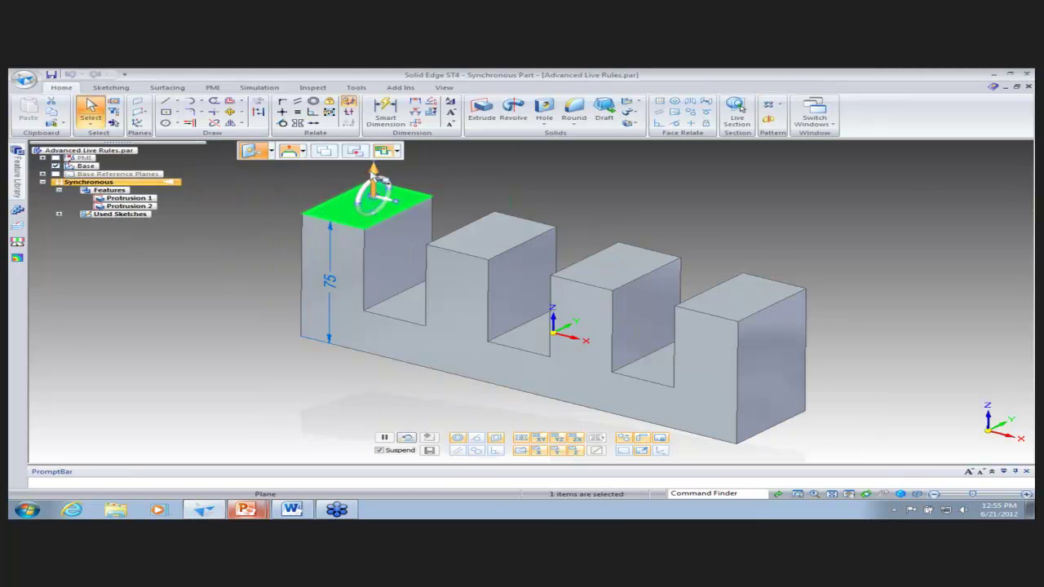
left_click(374, 172)
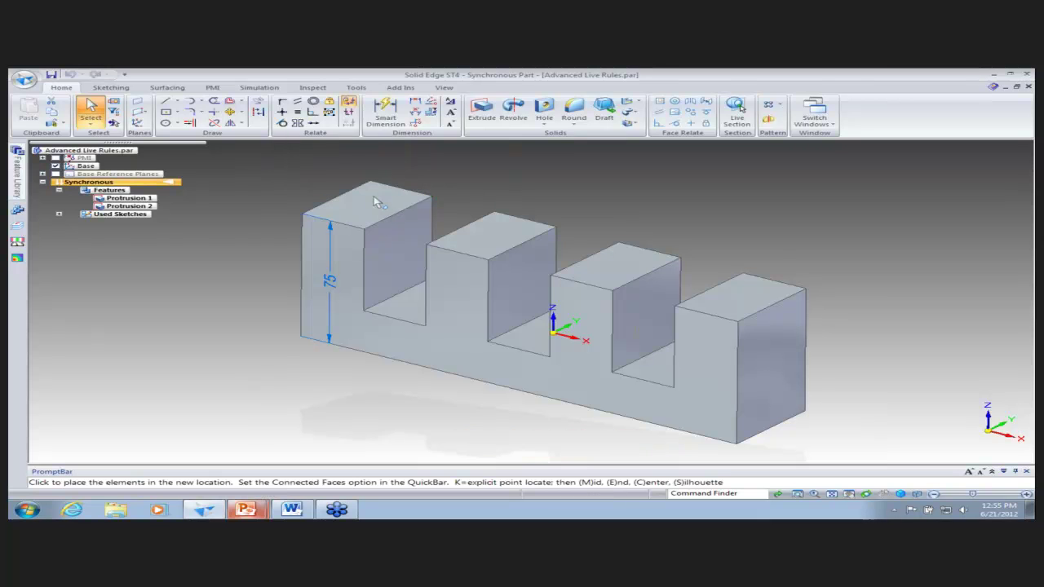
key("v")
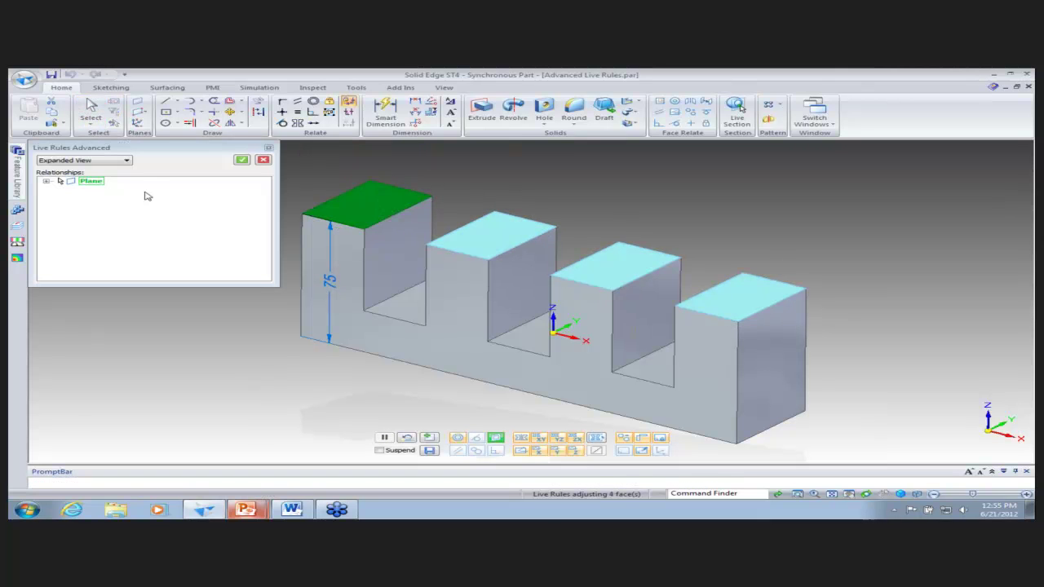
left_click(47, 182)
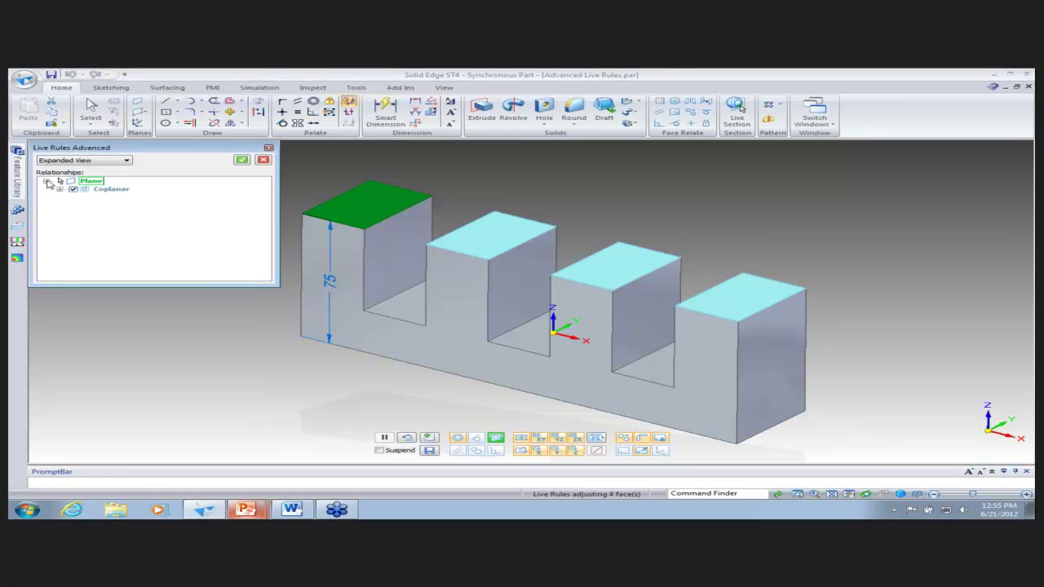
left_click(59, 189)
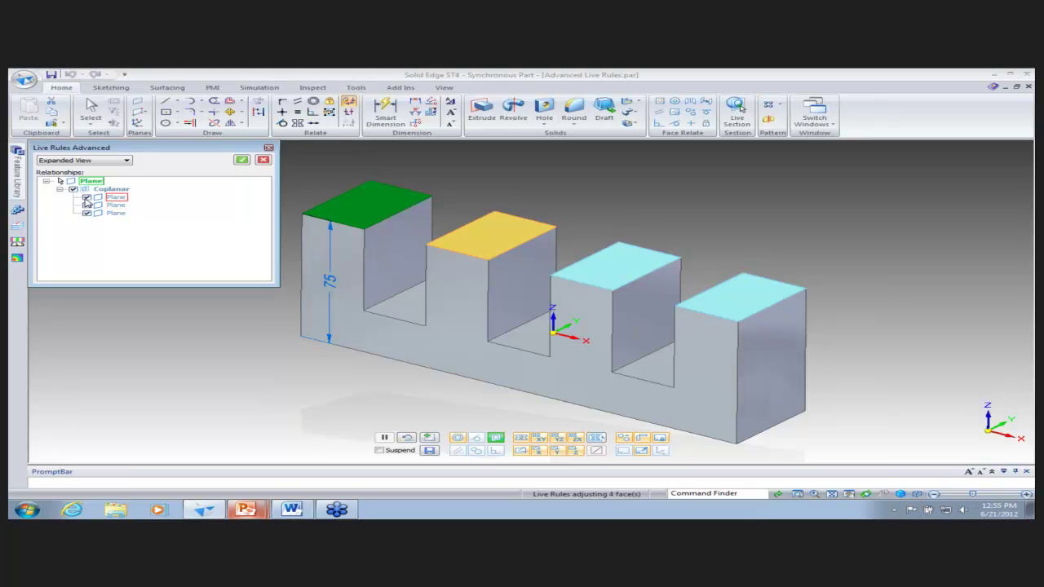
Exclude the second block's top face from the coplanar faces and include it again.
left_click(88, 205)
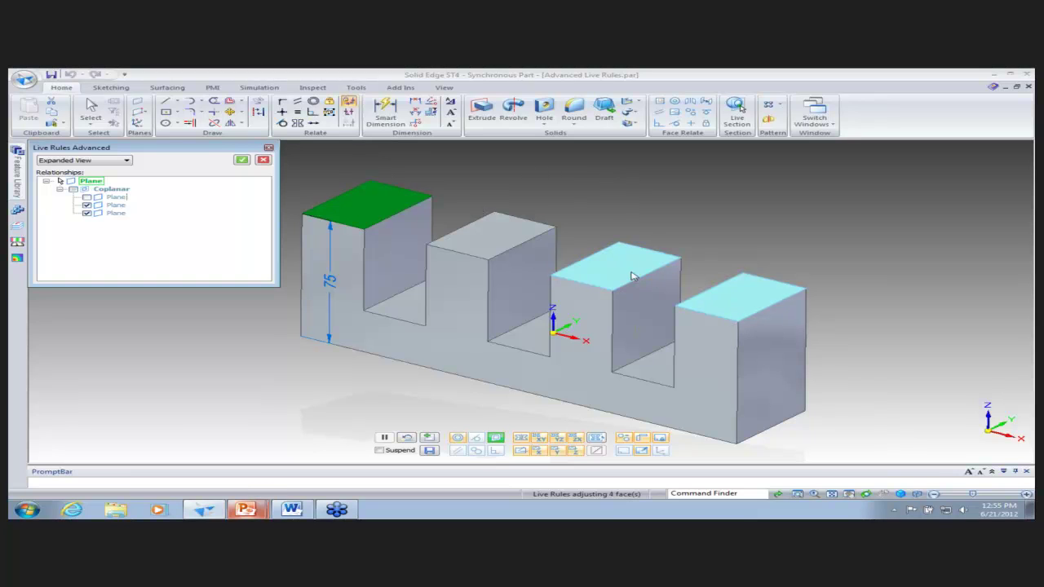
left_click(263, 160)
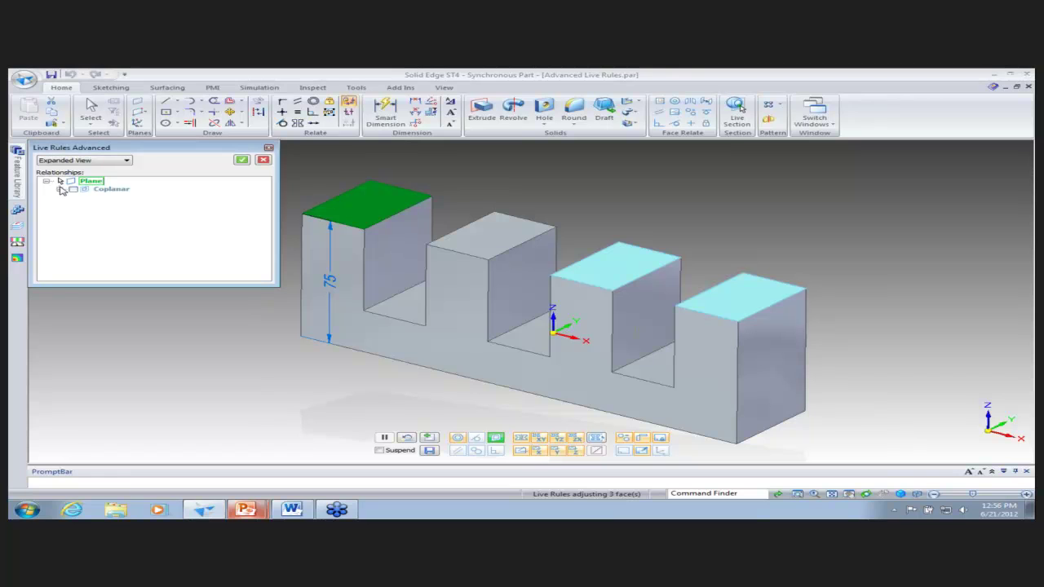
left_click(60, 189)
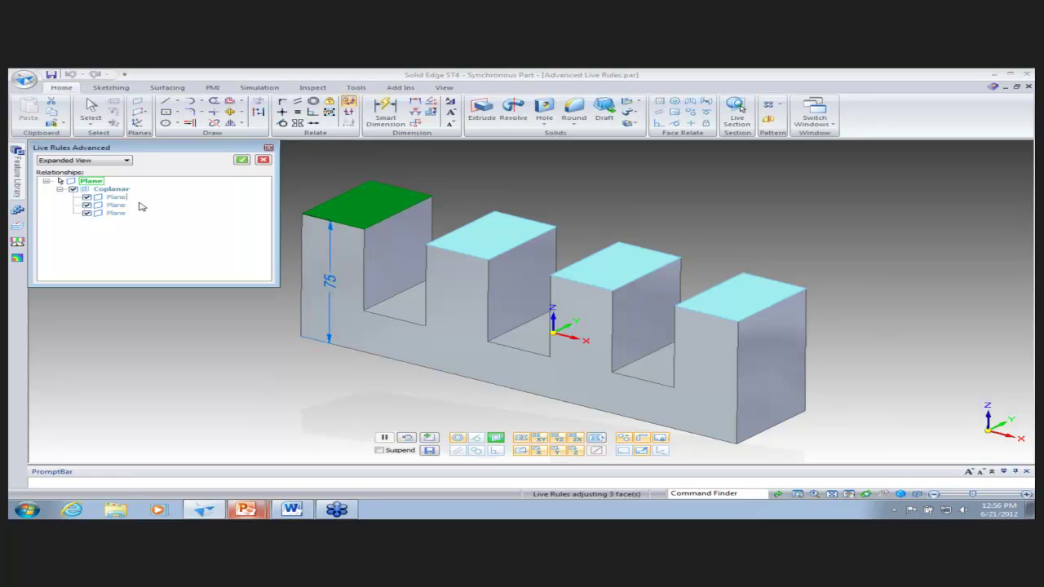
Examine the options for the Coplanar group and its planes, try a Parallel search from one plane, and dismiss the advanced Live Rules.
right_click(121, 195)
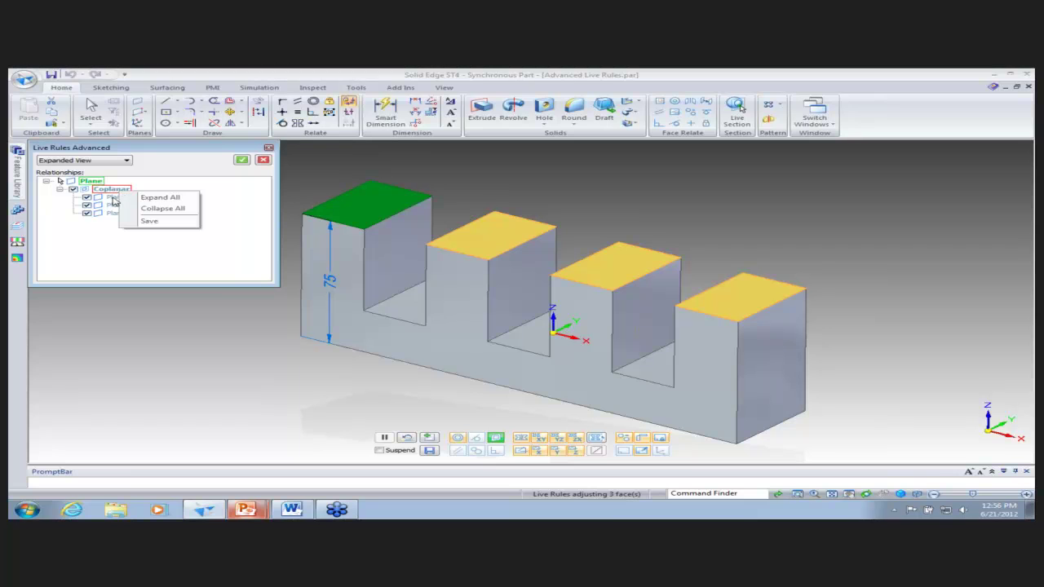
right_click(114, 197)
right_click(114, 193)
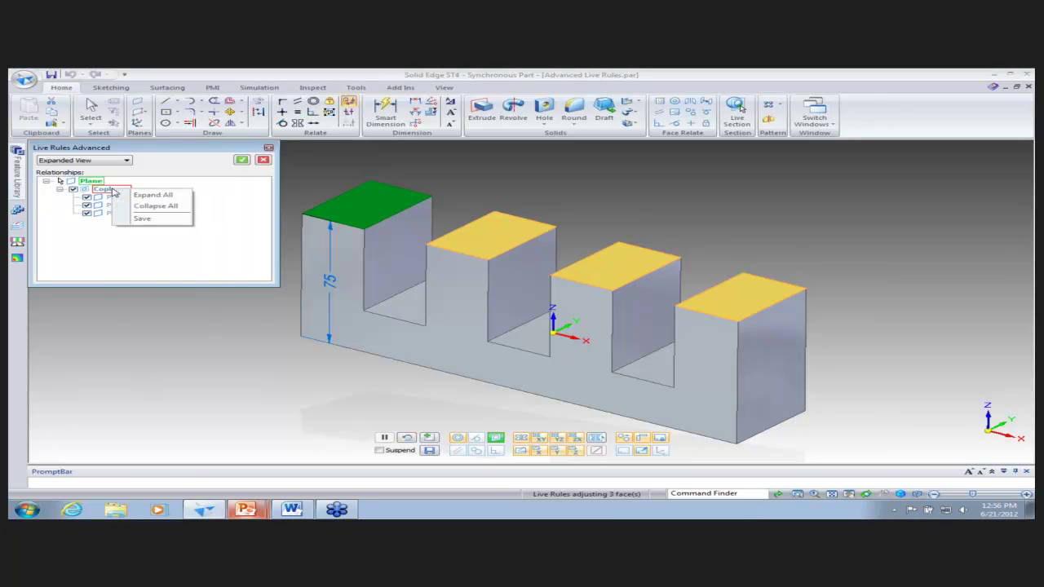
right_click(107, 199)
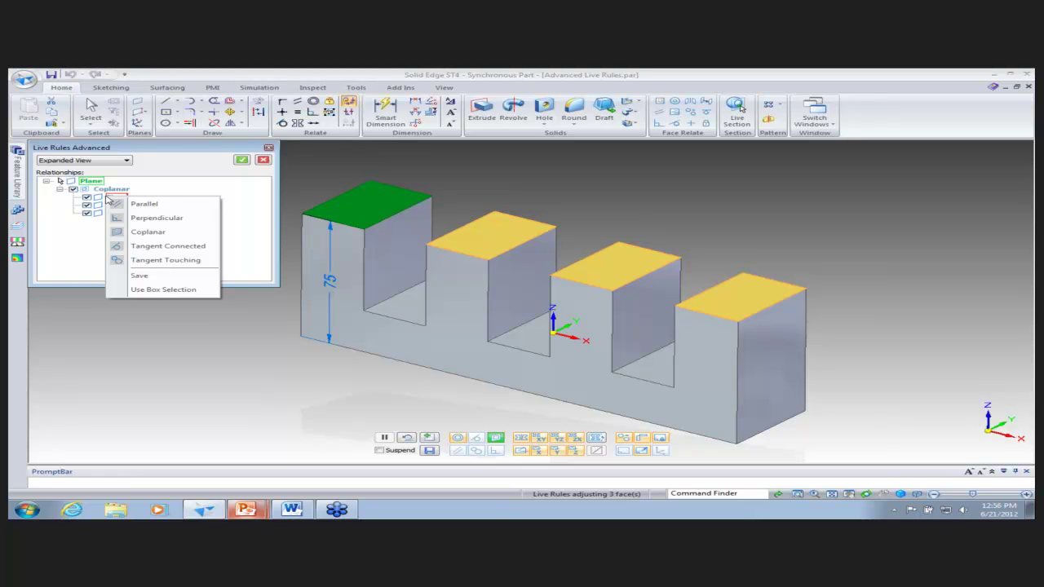
left_click(100, 220)
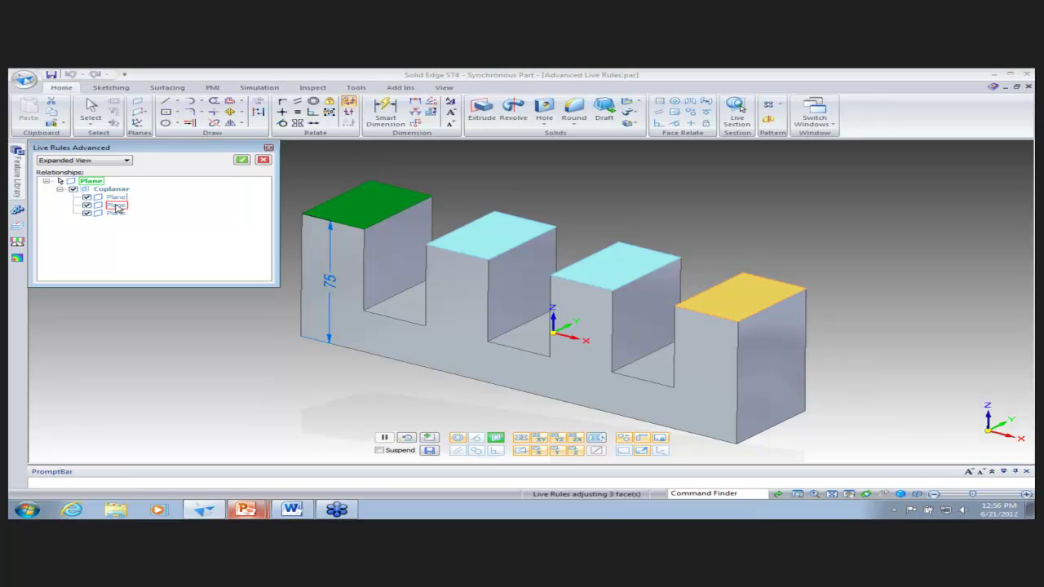
right_click(117, 208)
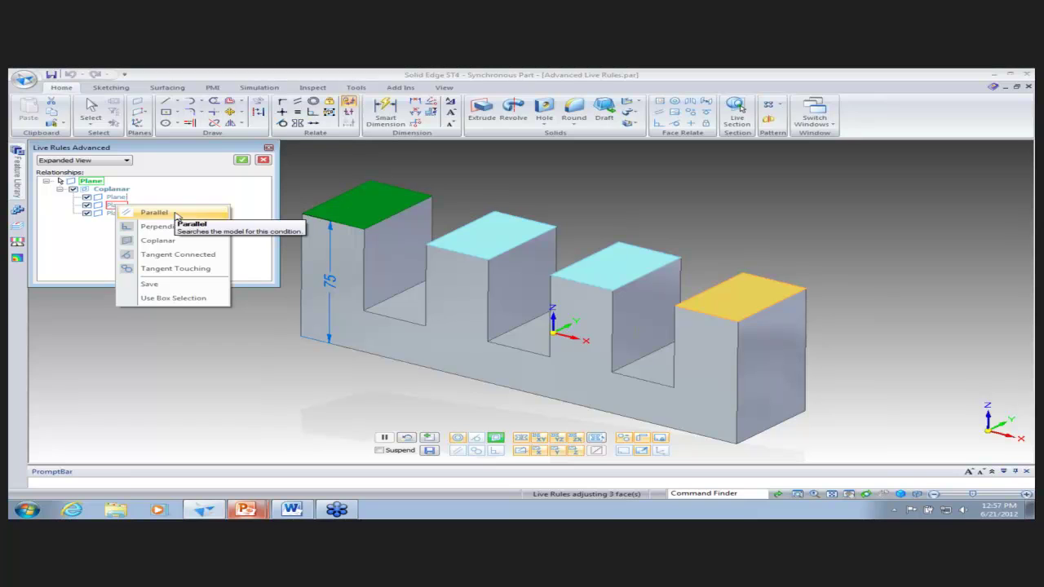
left_click(154, 213)
right_click(119, 207)
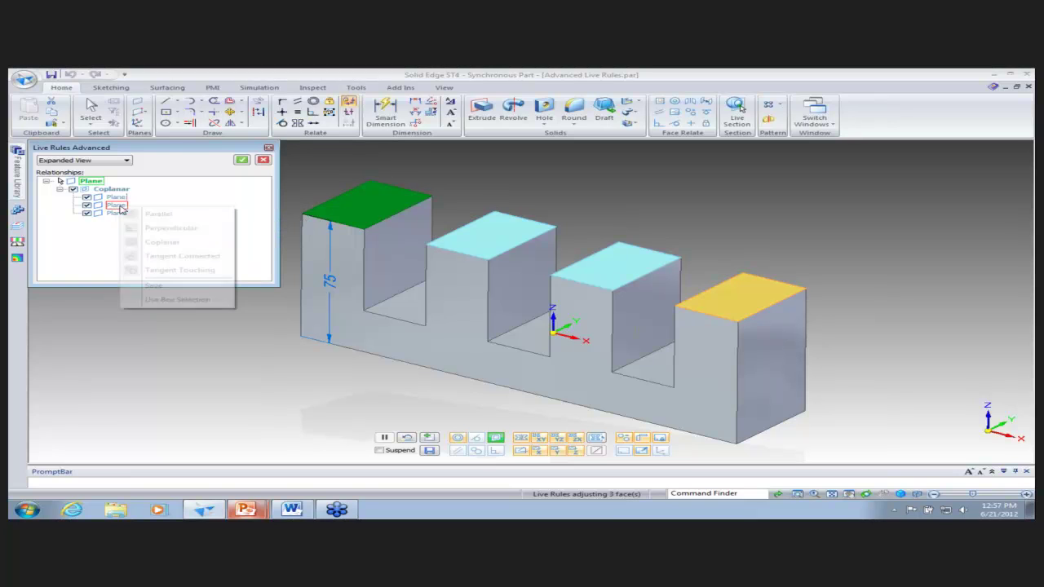
left_click(86, 255)
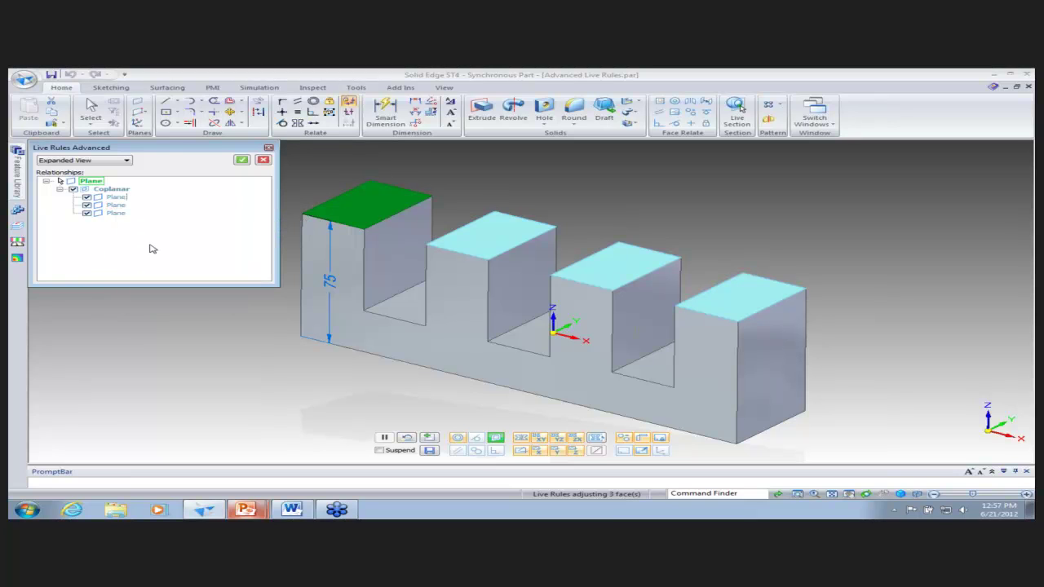
left_click(264, 159)
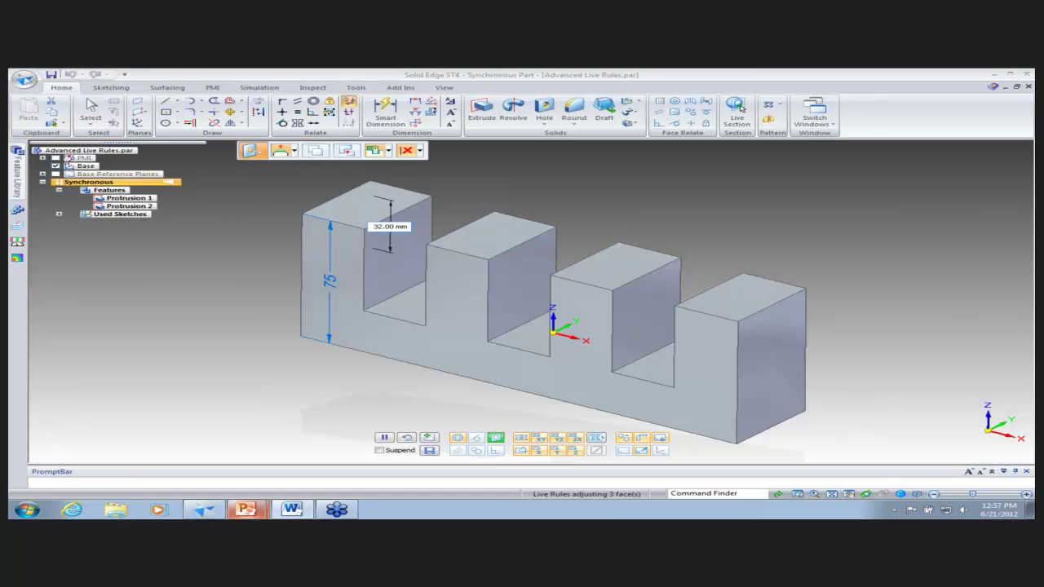